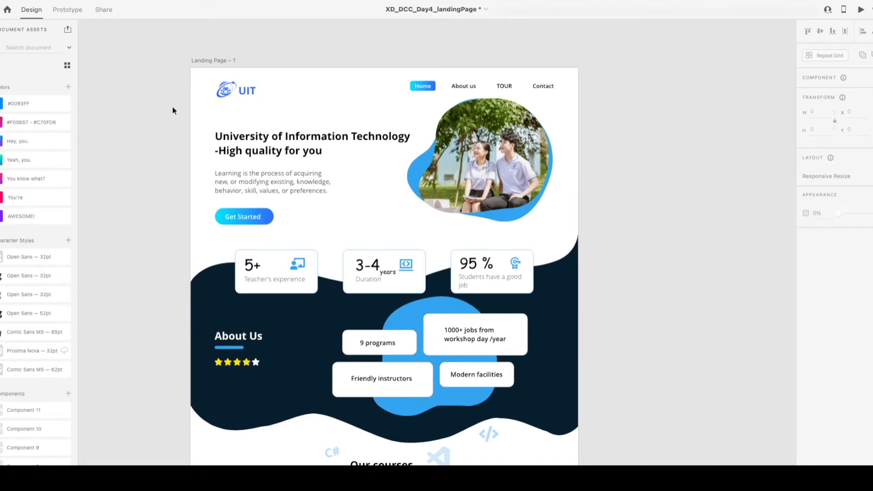
drag(170, 111, 580, 227)
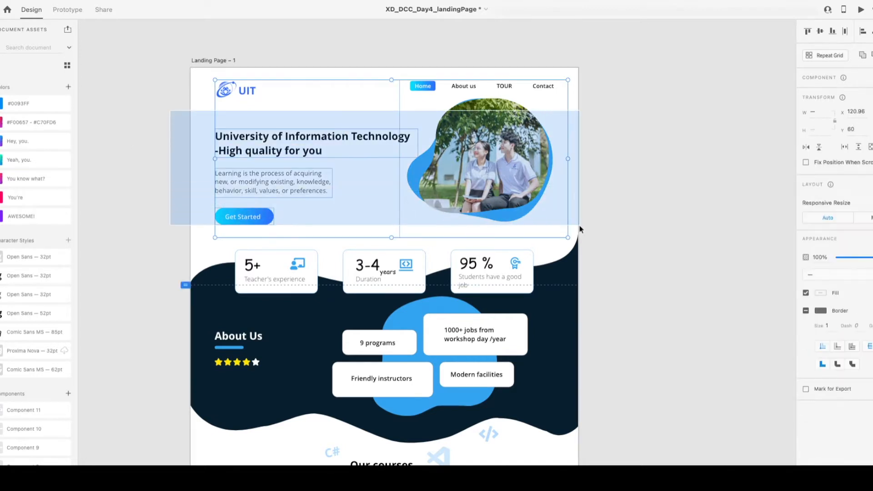
click(613, 191)
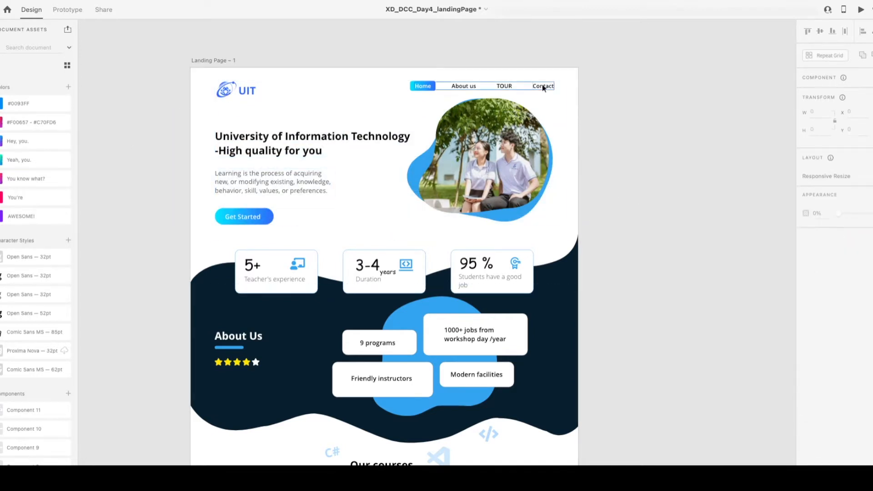
scroll(625, 97, up, 1)
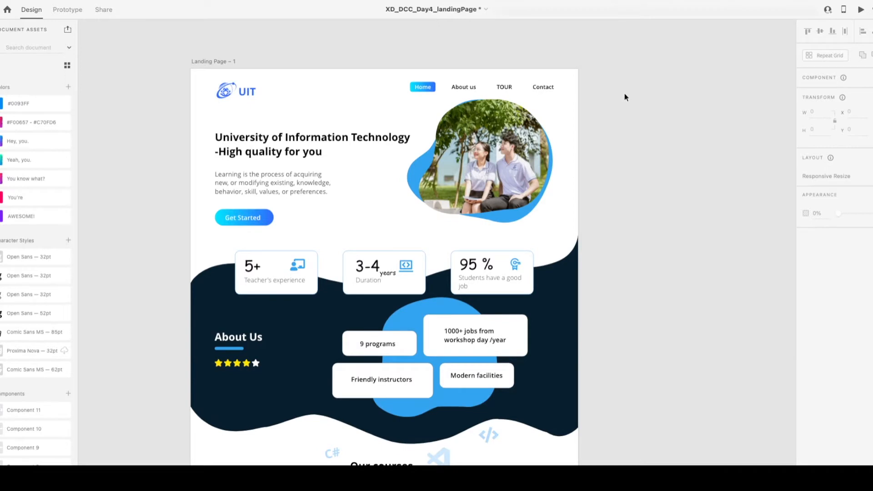
click(228, 89)
click(285, 43)
Group all of the landing page content below the header's logo and navigation.
scroll(286, 43, down, 2)
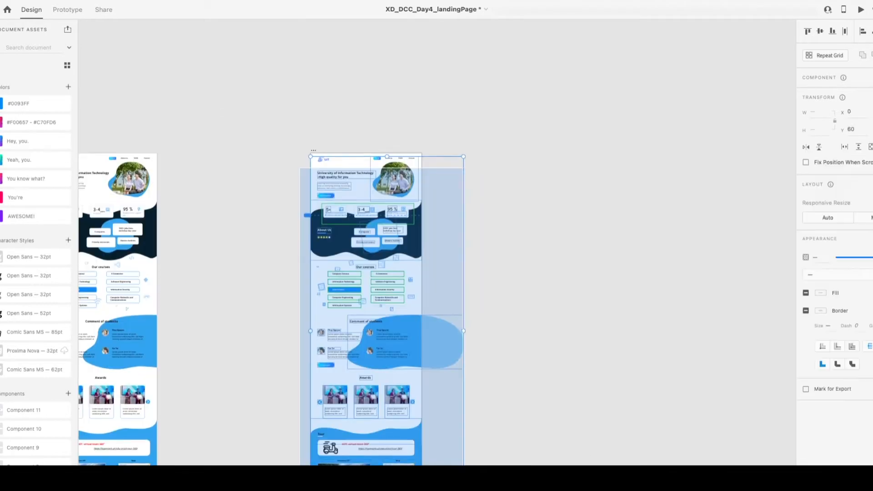
drag(462, 464, 479, 465)
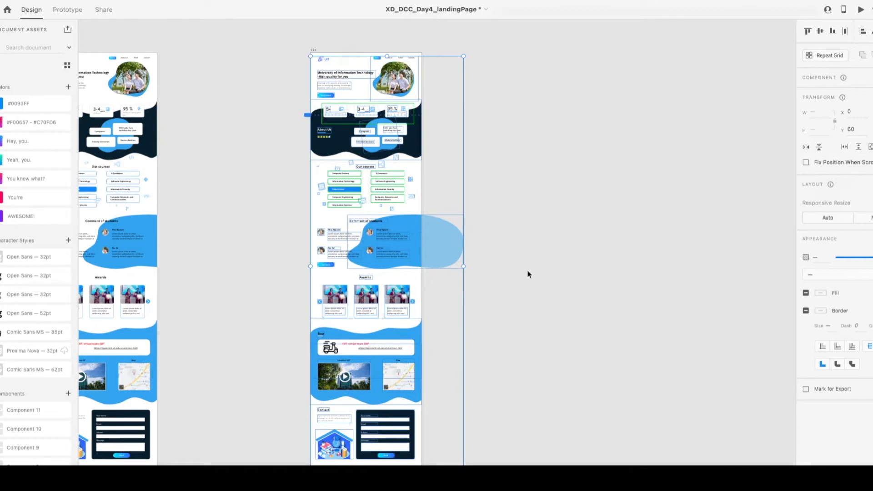
key(ctrl+g)
drag(395, 81, 396, 123)
key(ctrl+z)
key(ctrl+z)
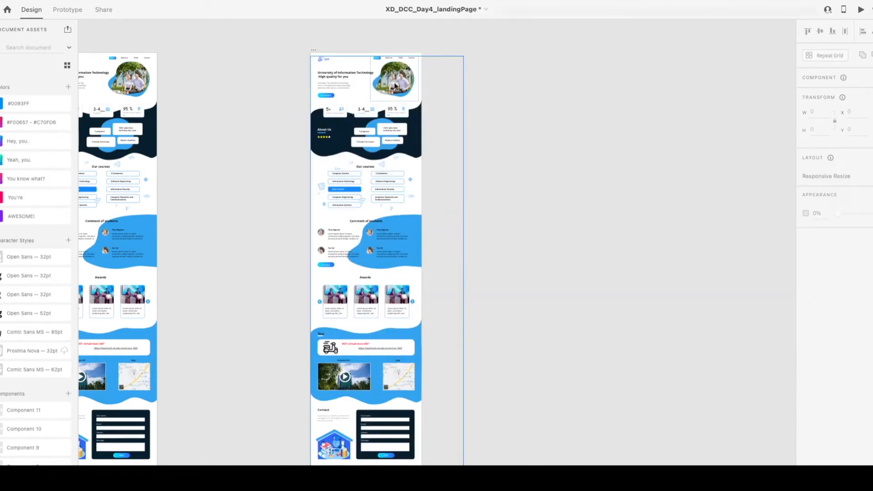
key(ctrl+g)
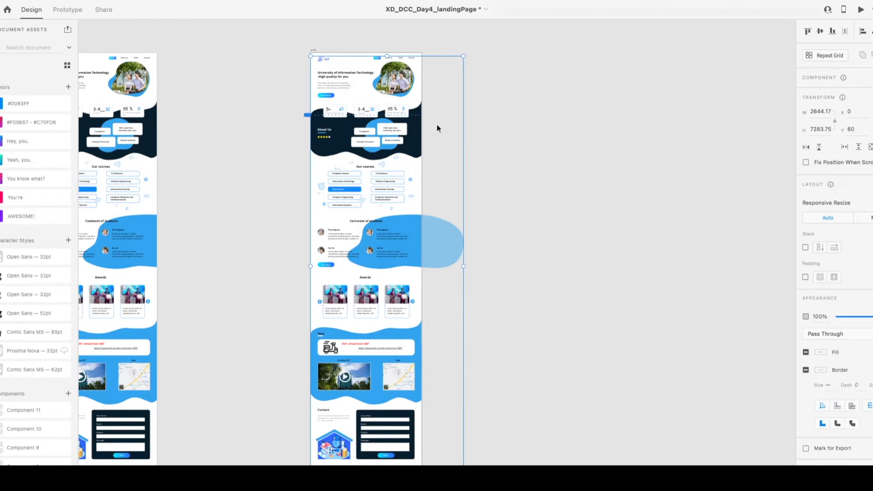
Move the grouped content down to Y 246 and lengthen the artboard to a height of 9592.
key(shift+Down)
key(shift+Down)
key(shift+Down)
key(shift+Down)
key(shift+Down)
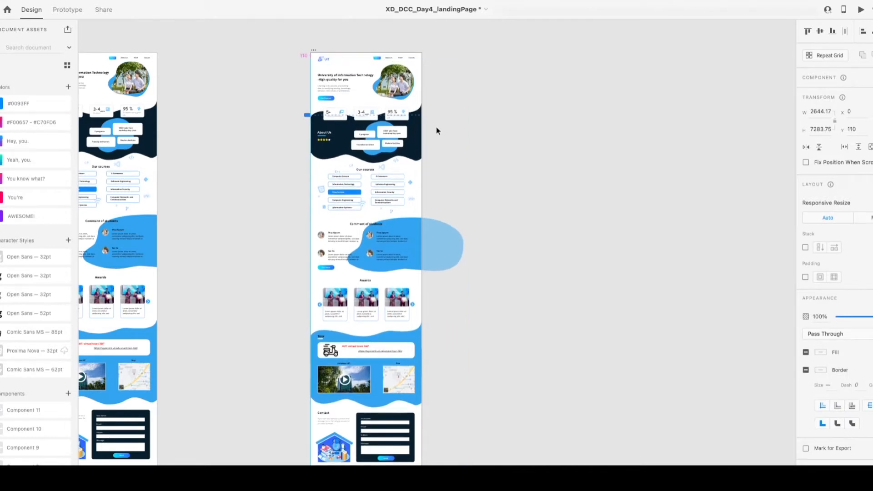
drag(393, 76, 394, 84)
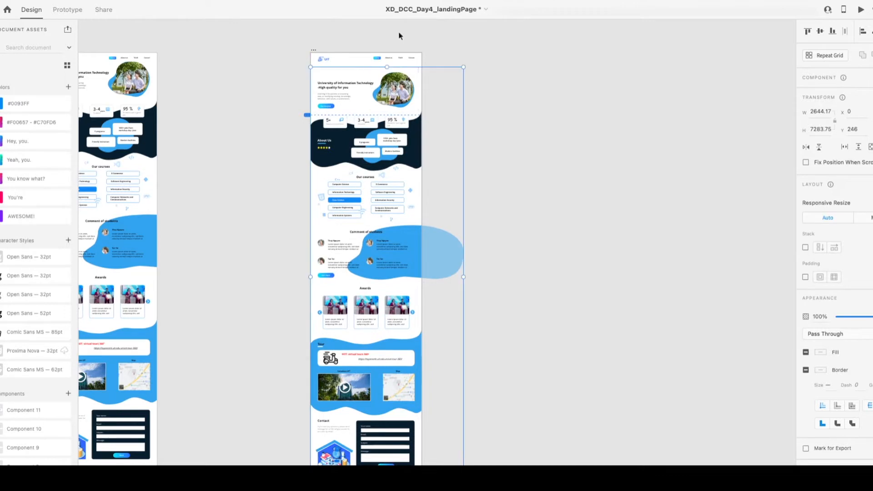
click(313, 50)
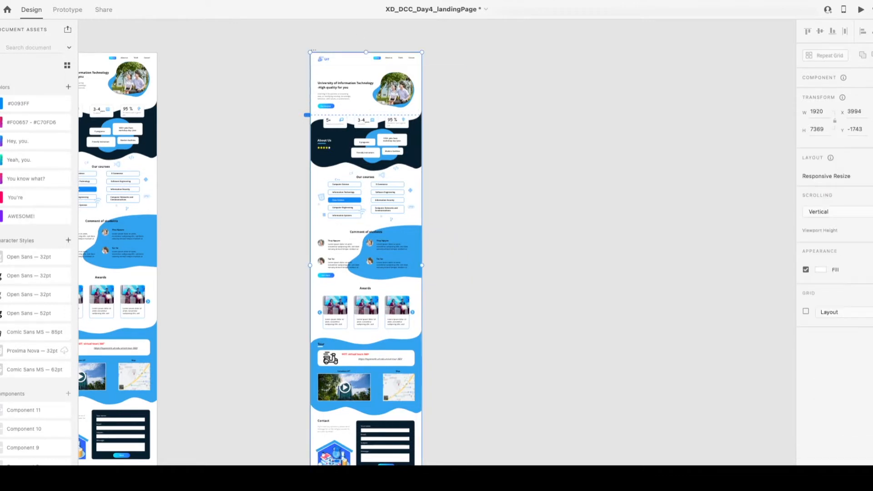
drag(366, 480, 366, 490)
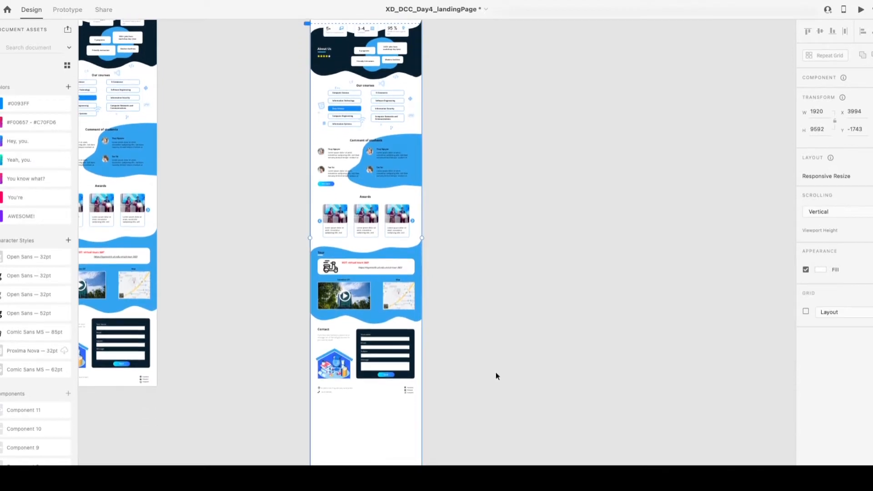
Move the grouped page content further down to Y 276 to widen the header area.
scroll(496, 372, up, 3)
click(389, 132)
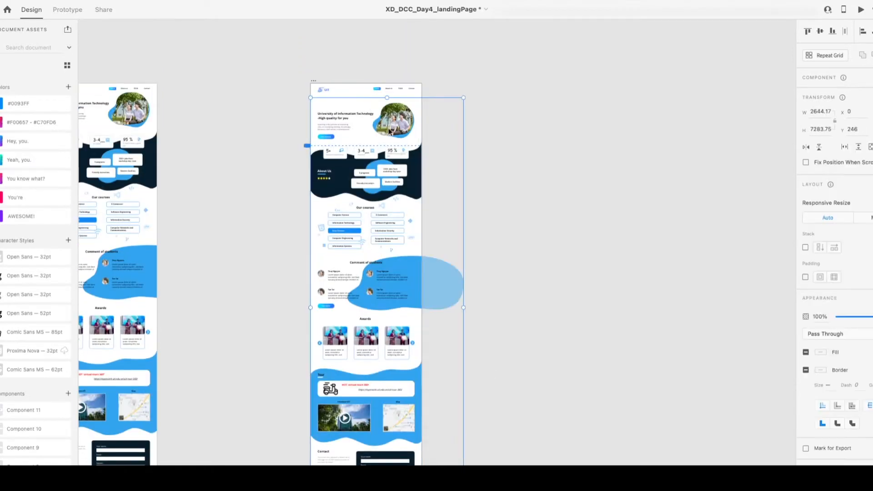
key(shift+Down)
key(shift+Down)
key(shift+Down)
key(shift+Down)
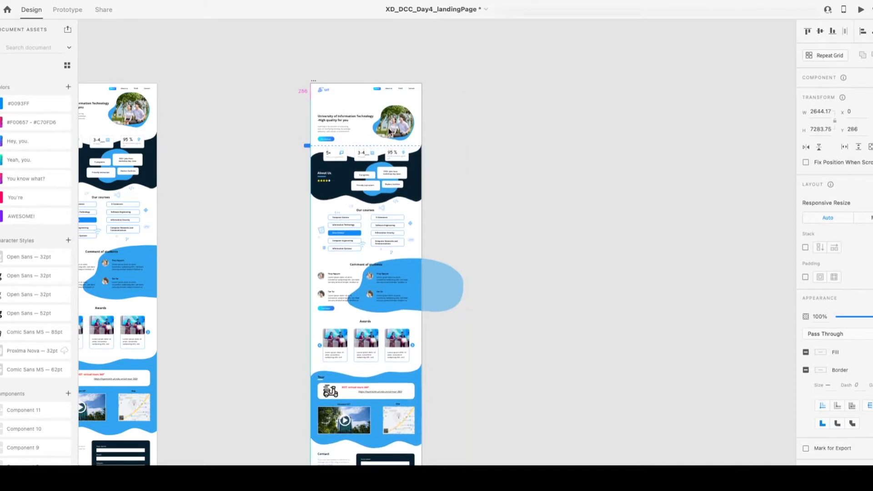
key(shift+Up)
scroll(359, 91, up, 5)
scroll(358, 89, up, 1)
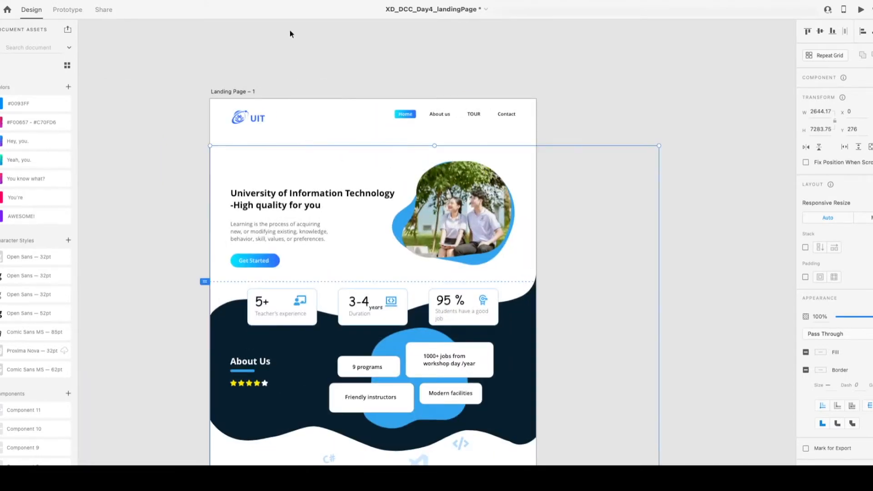
click(303, 61)
click(236, 118)
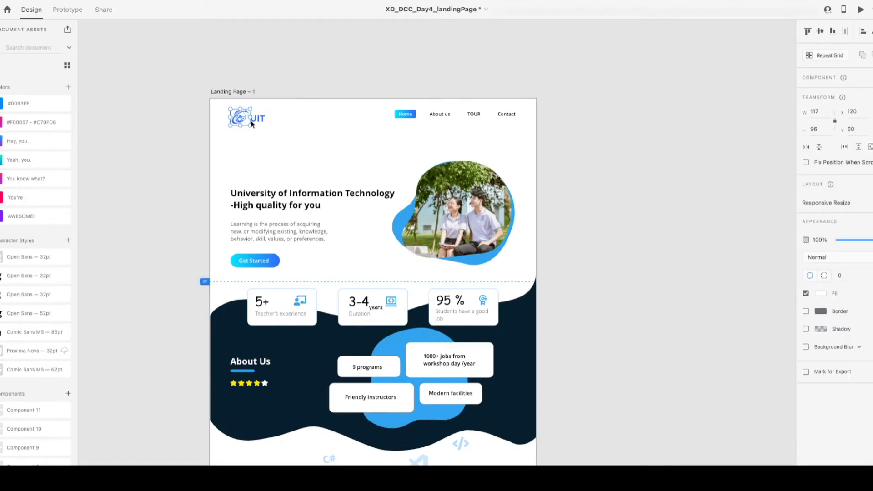
mouse_move(273, 126)
mouse_down()
mouse_move(284, 133)
mouse_move(275, 127)
mouse_up()
key(super+z)
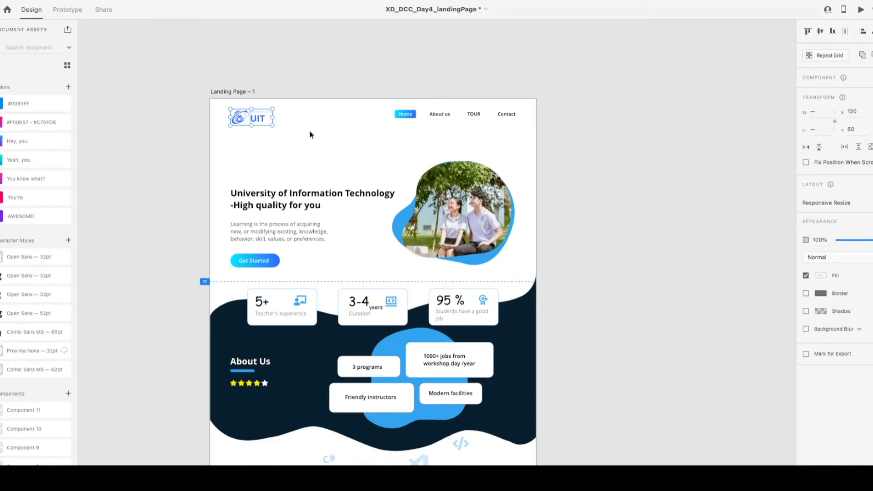
double_click(266, 118)
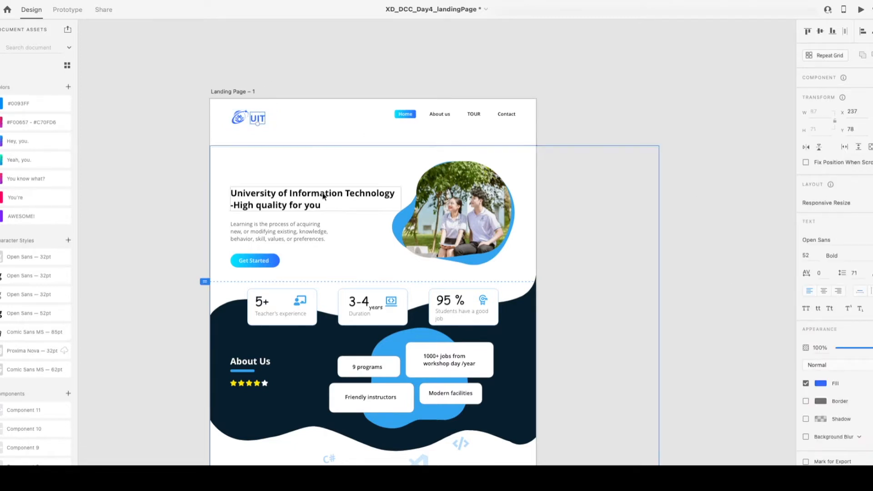
click(239, 119)
mouse_move(267, 127)
mouse_down()
mouse_move(282, 135)
mouse_move(273, 130)
mouse_up()
click(299, 45)
scroll(263, 76, up, 5)
scroll(262, 76, down, 1)
scroll(298, 81, left, 1)
scroll(316, 93, down, 5)
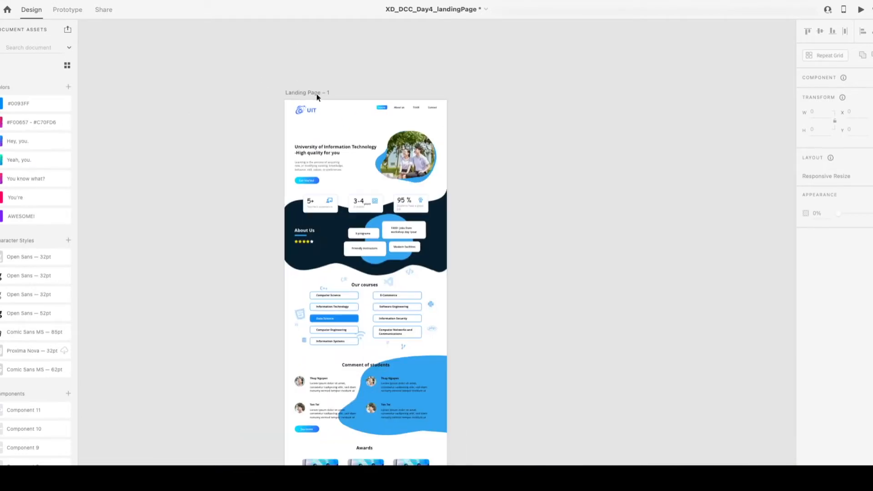
scroll(317, 94, left, 5)
scroll(317, 94, right, 8)
scroll(316, 93, right, 4)
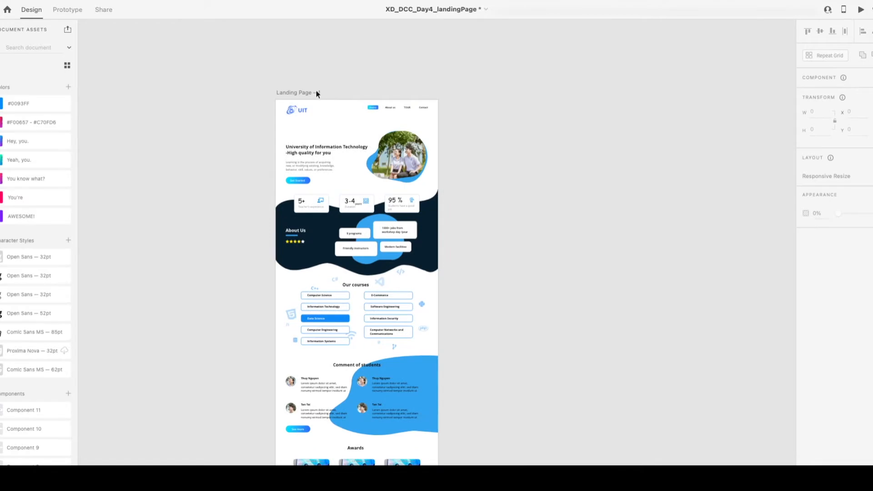
Move the logo icon and the UIT text together down to Y 70.
scroll(320, 87, up, 4)
scroll(330, 82, up, 5)
scroll(321, 98, up, 2)
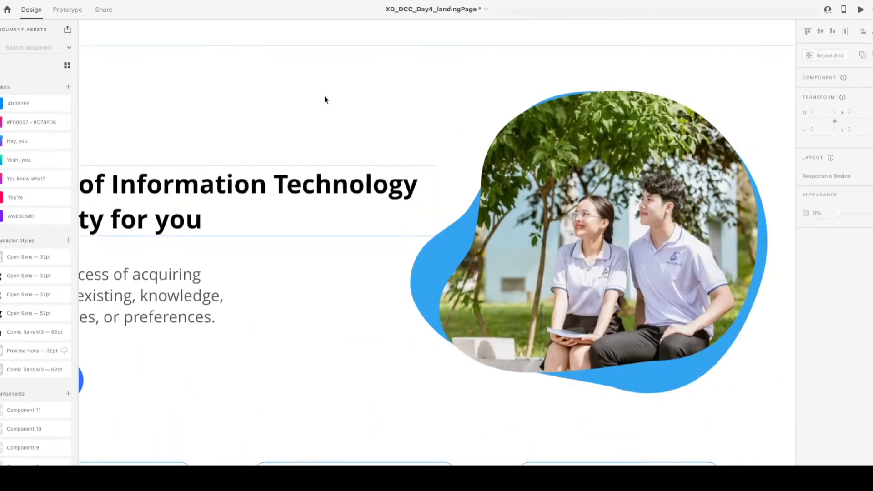
scroll(324, 96, left, 5)
scroll(324, 96, up, 3)
scroll(326, 95, down, 1)
scroll(326, 94, down, 1)
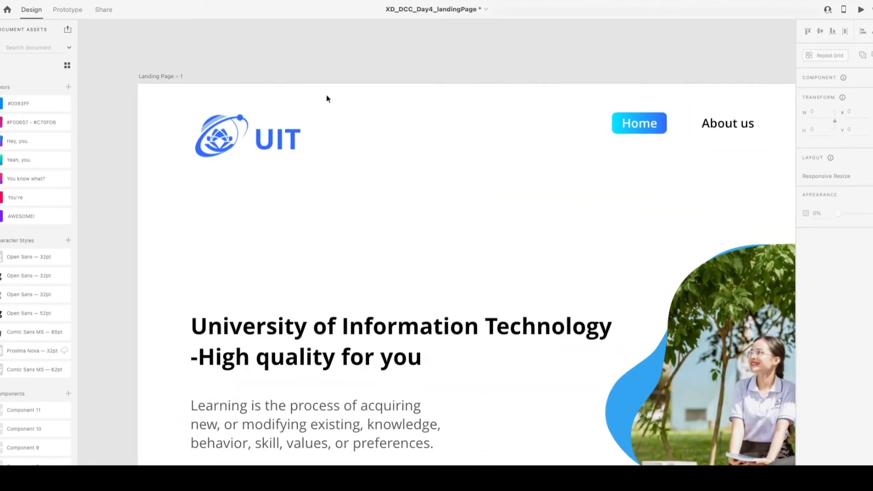
scroll(326, 93, up, 2)
scroll(326, 94, right, 5)
scroll(326, 94, left, 4)
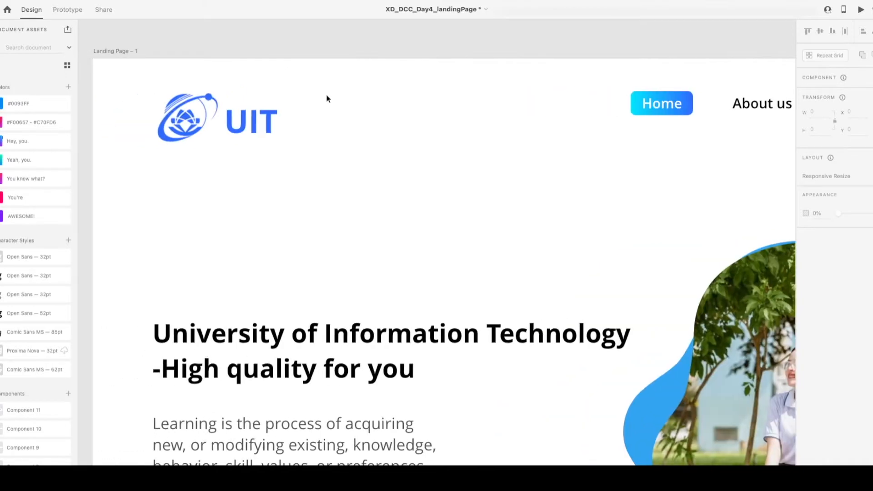
click(187, 117)
shift+click(258, 121)
drag(257, 121, 259, 123)
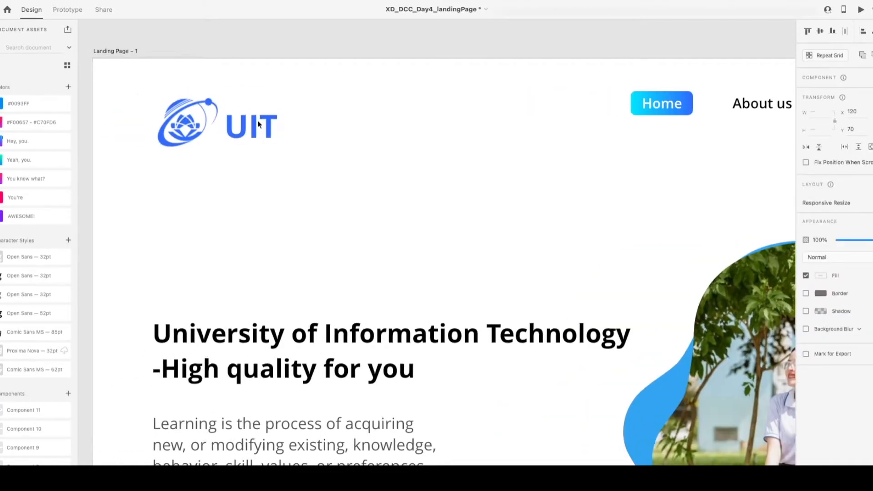
Move the navigation links and the Home highlight in the header down to Y 106.
scroll(359, 111, right, 3)
scroll(359, 111, down, 3)
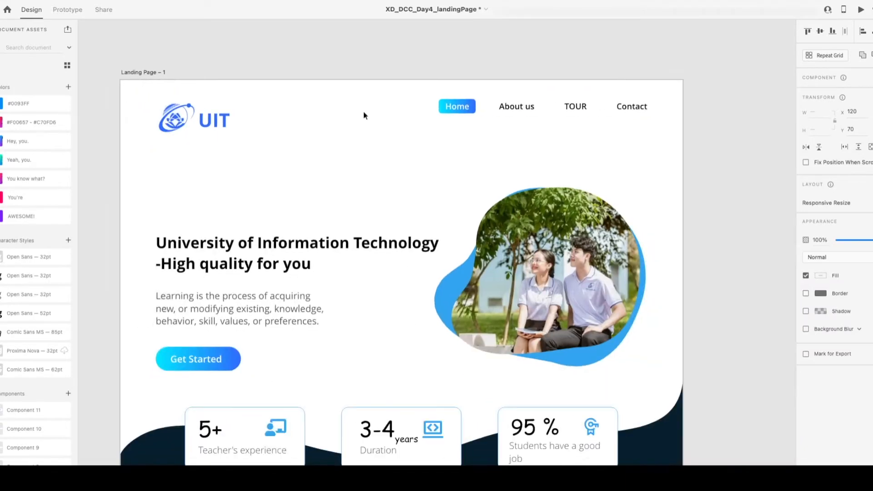
scroll(364, 111, right, 2)
drag(334, 88, 589, 127)
key(shift+Down)
key(shift+Down)
key(shift+Down)
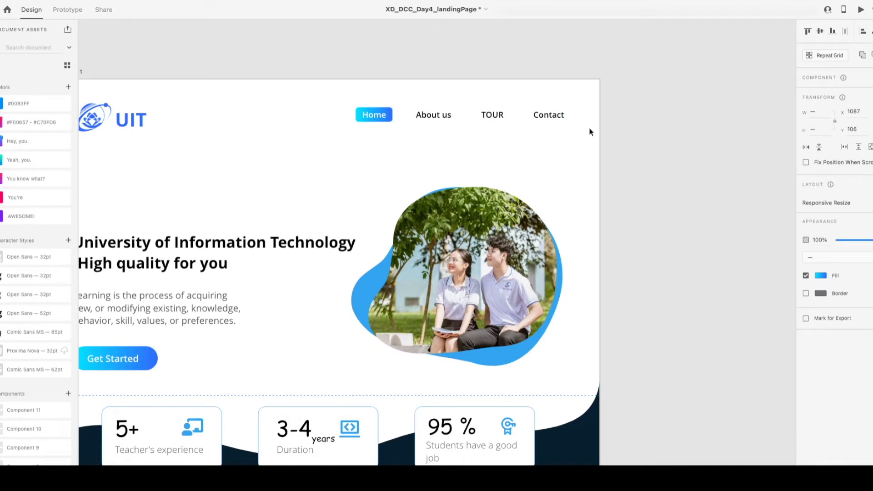
key(shift+Down)
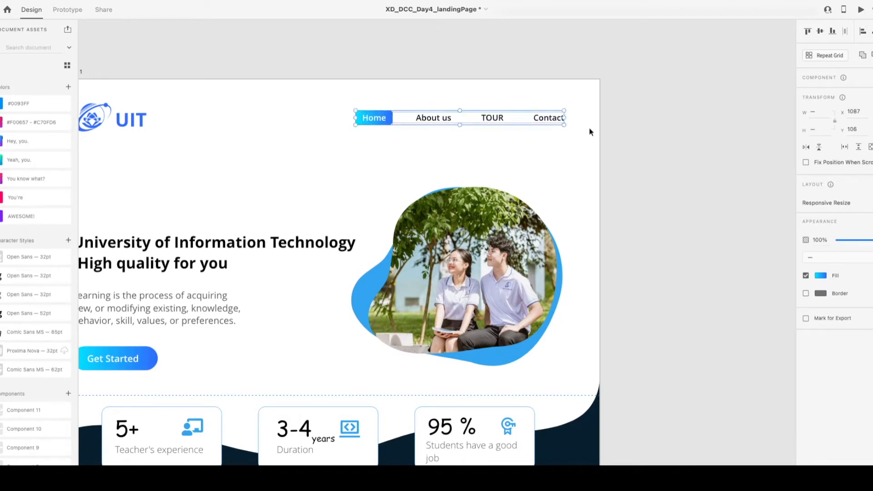
click(646, 119)
Align the navigation links and Home highlight vertically to the middle with the UIT text, and save the document.
scroll(647, 121, left, 5)
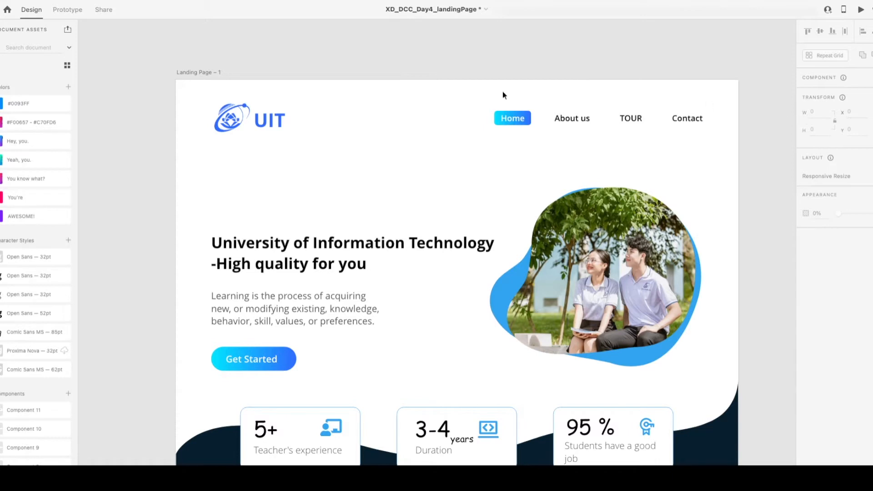
drag(421, 72, 727, 125)
key(shift+Down)
key(shift+Up)
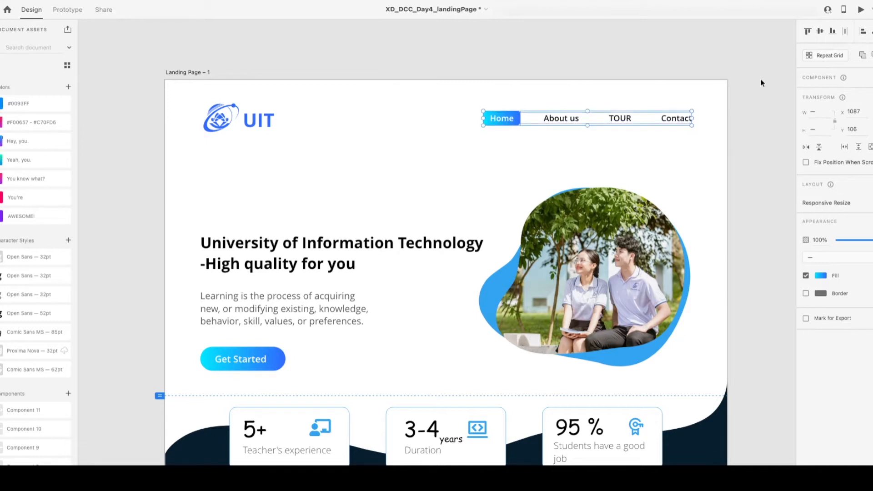
shift+click(268, 124)
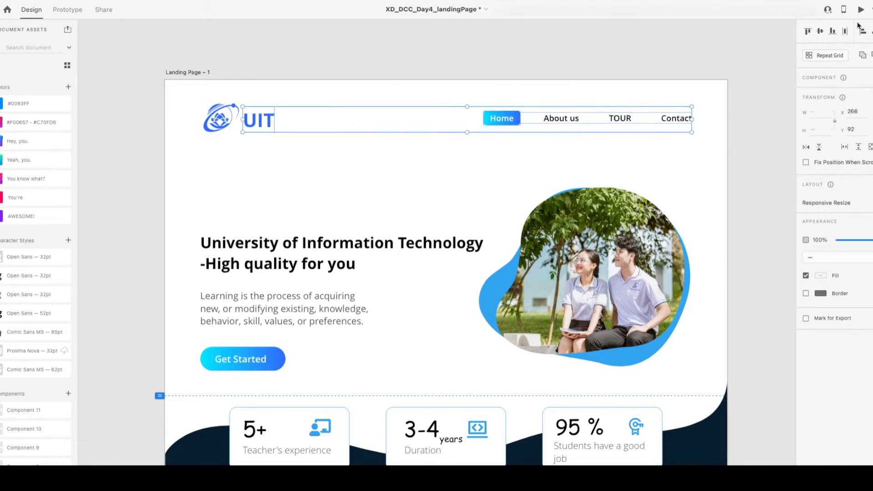
click(821, 32)
click(535, 51)
key(ctrl+s)
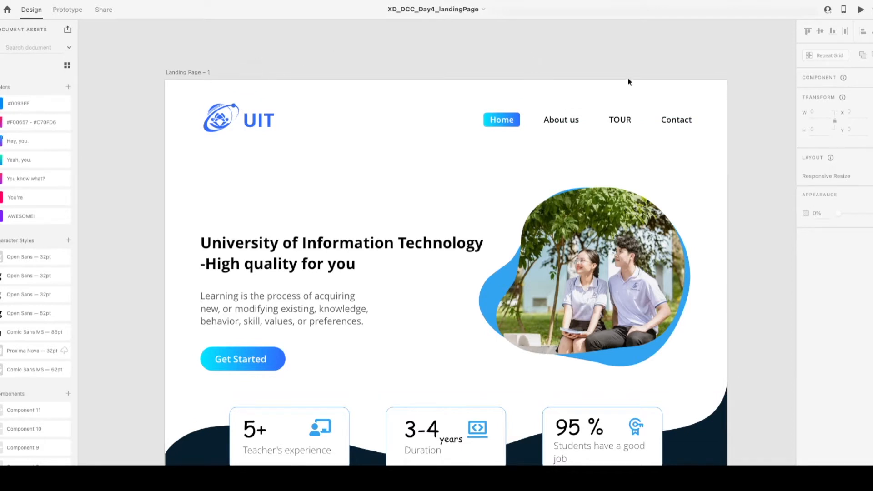
Preview the landing page to check the header layout, and close the preview.
click(507, 123)
scroll(507, 124, up, 5)
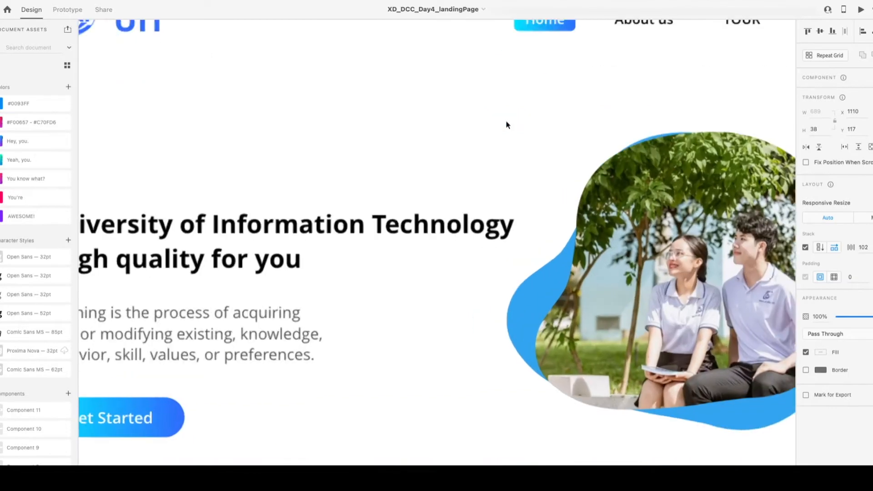
scroll(508, 127, up, 5)
scroll(507, 127, left, 4)
scroll(508, 127, right, 1)
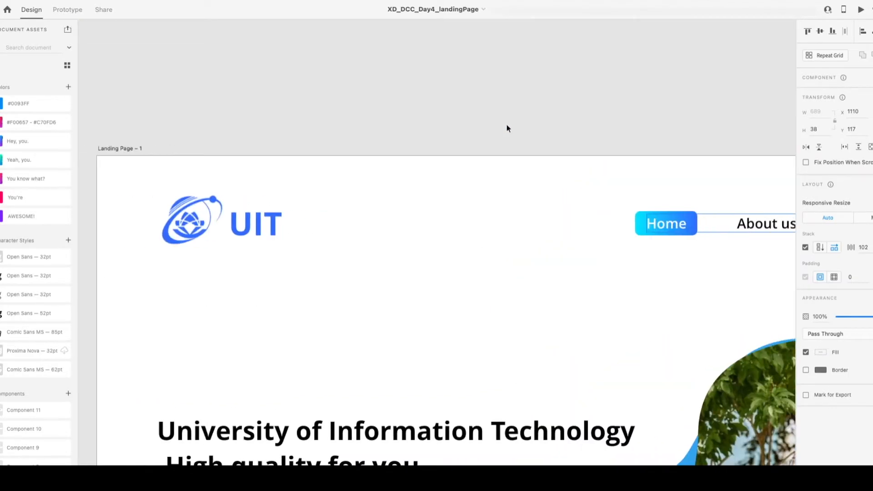
key(super+Return)
scroll(554, 182, down, 3)
scroll(555, 183, up, 4)
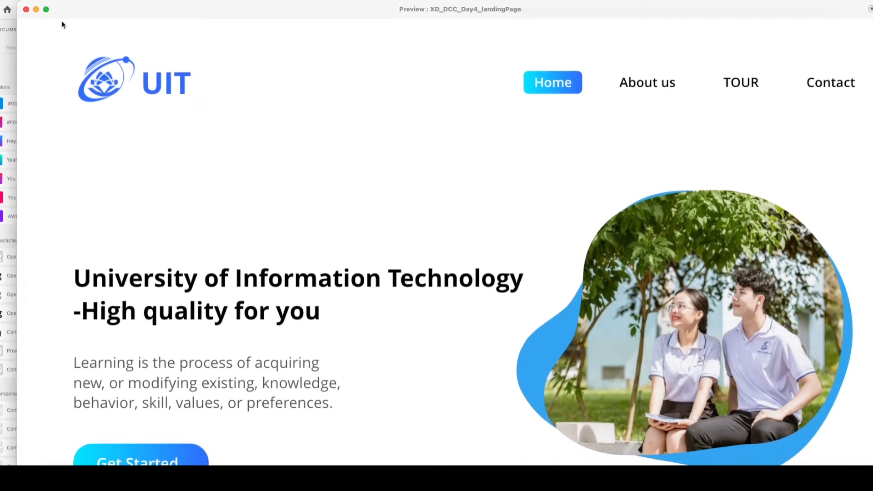
click(25, 10)
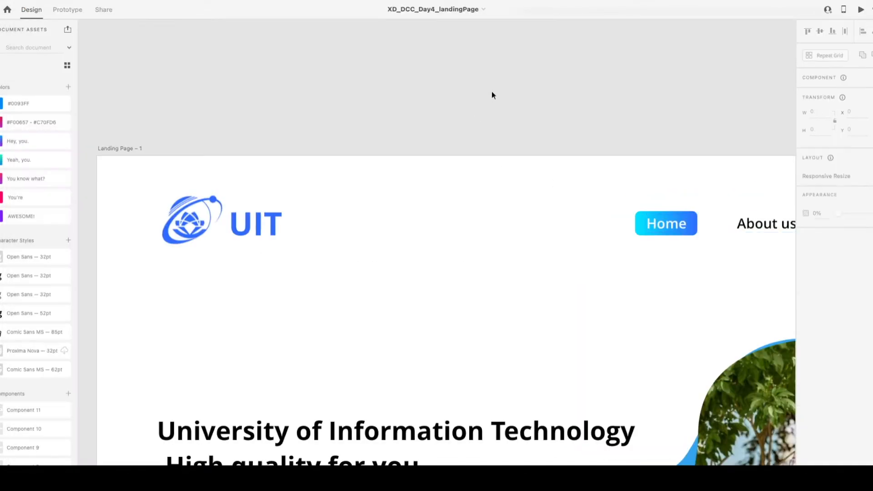
scroll(491, 91, right, 2)
scroll(492, 91, down, 3)
scroll(491, 91, right, 2)
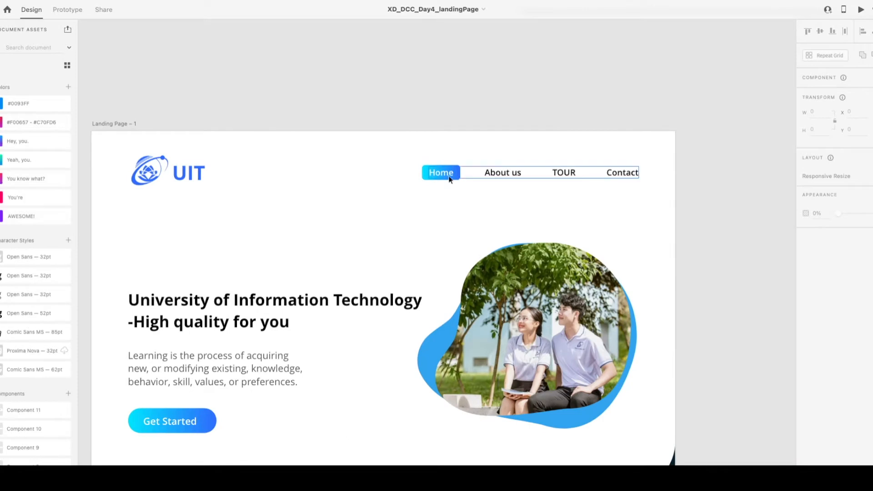
Examine the size and spacing of the header's navigation links and Home highlight relative to the logo and hero section.
click(432, 181)
shift+click(421, 176)
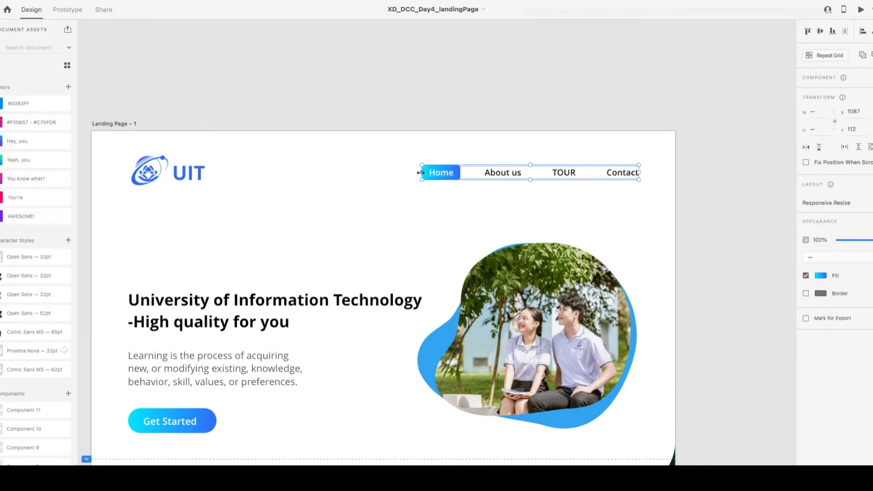
scroll(421, 173, up, 2)
scroll(421, 176, up, 2)
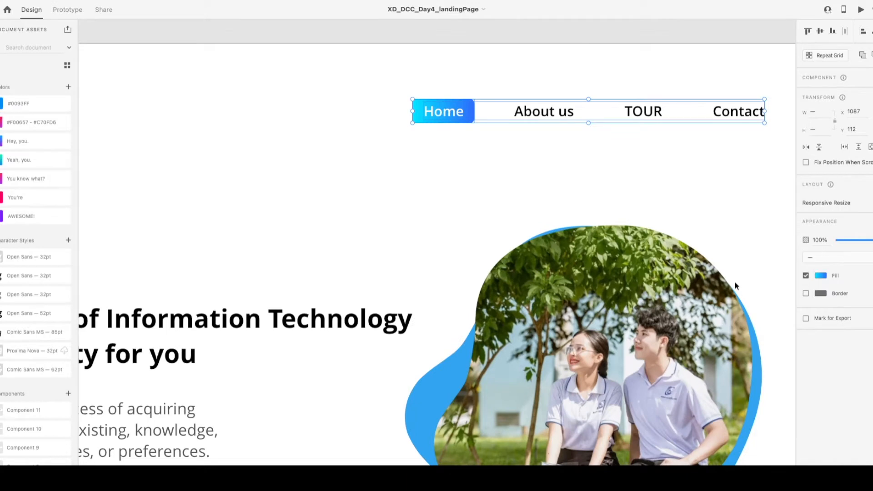
scroll(735, 282, left, 3)
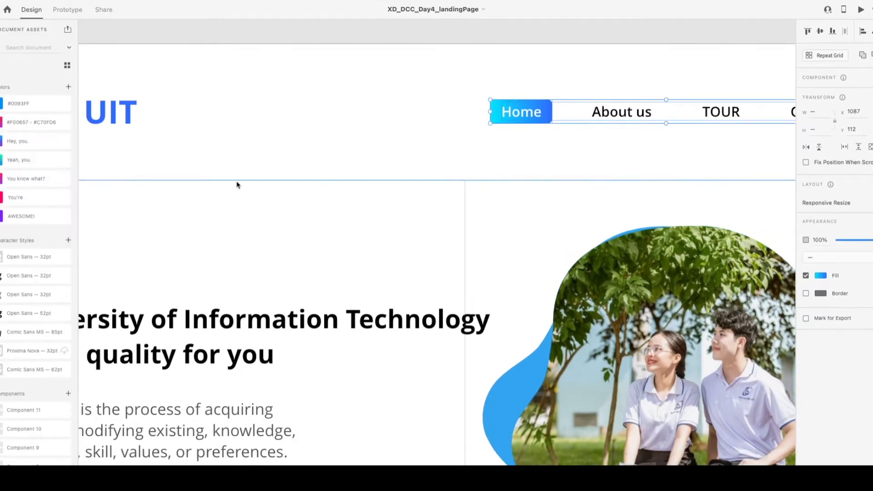
click(452, 94)
scroll(452, 93, down, 5)
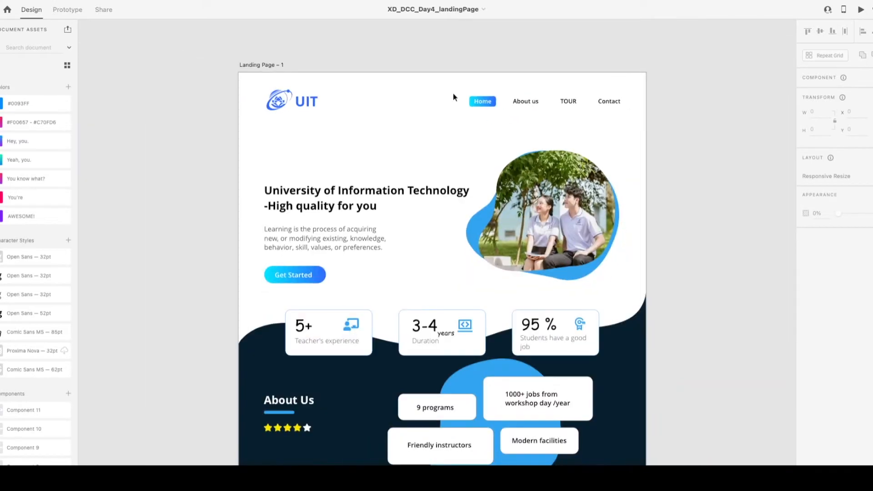
scroll(448, 53, up, 3)
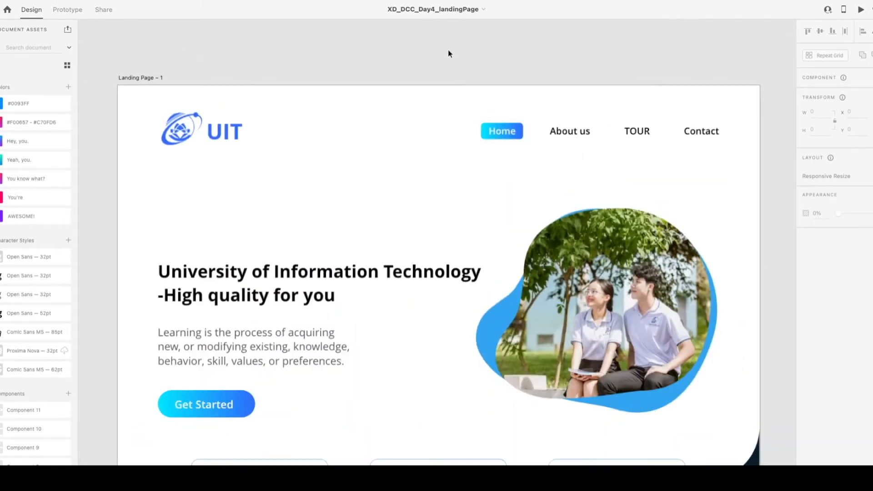
click(481, 129)
click(449, 124)
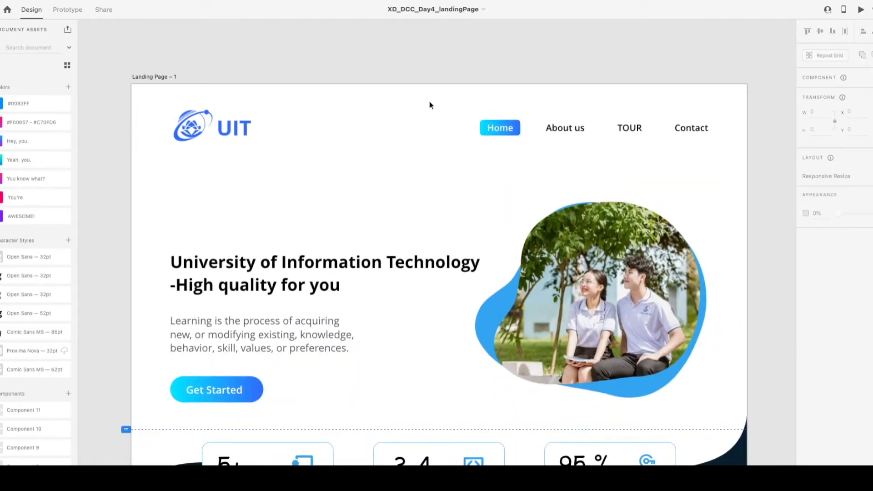
Scale down the navigation links and Home highlight together and place them at X 1223 in the header.
drag(430, 102, 740, 147)
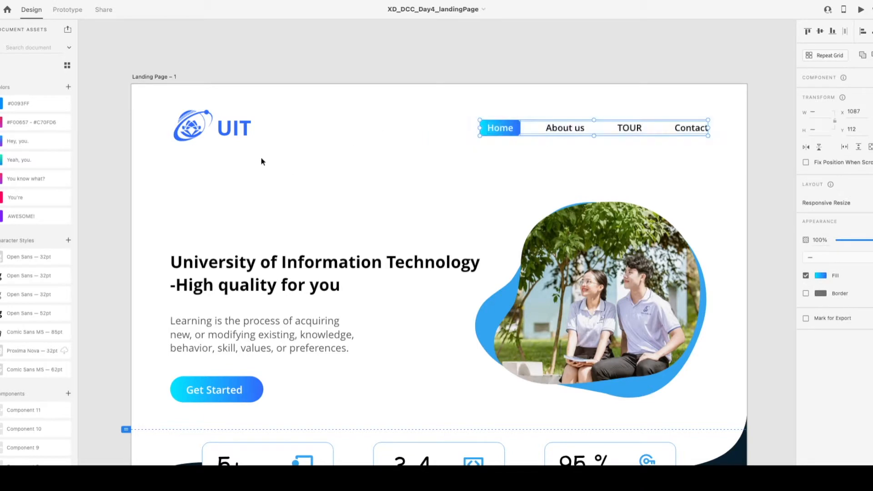
key(super+=)
scroll(264, 152, left, 3)
scroll(264, 152, up, 2)
scroll(264, 152, right, 1)
scroll(264, 155, right, 10)
scroll(309, 142, left, 3)
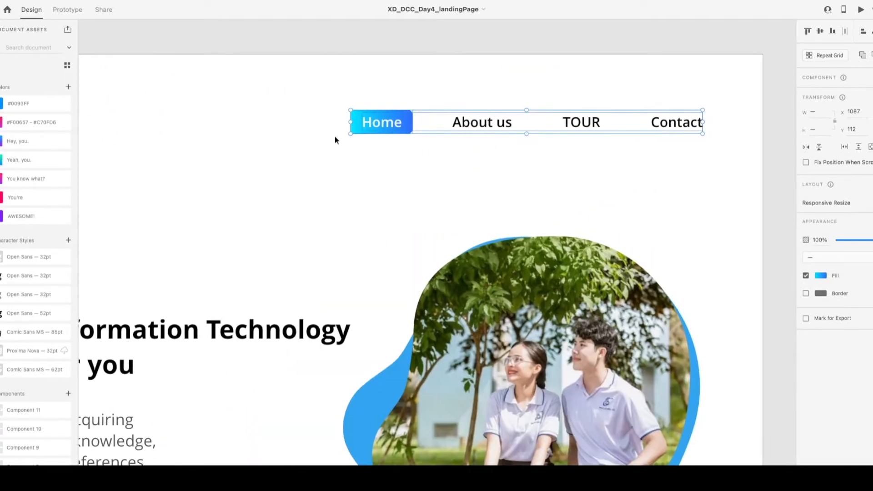
drag(350, 133, 371, 130)
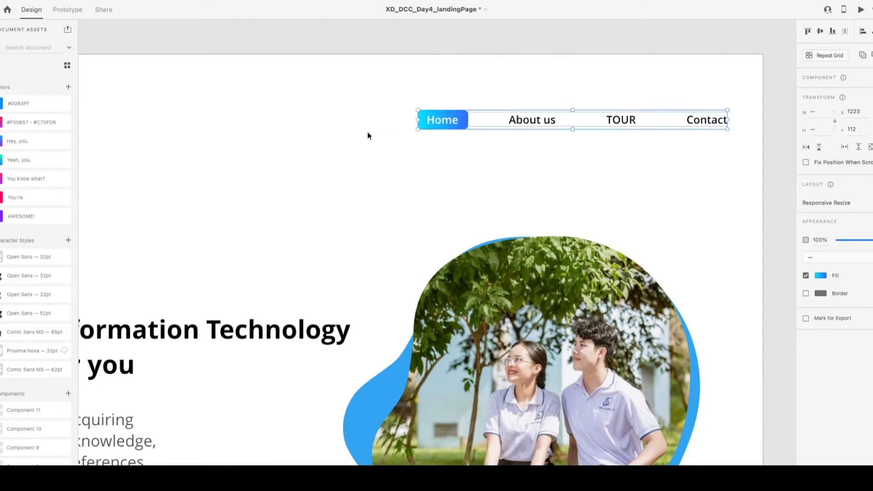
click(354, 166)
Show the layout guides and check the page sections against them from the header down to the contact footer.
key(super+semicolon)
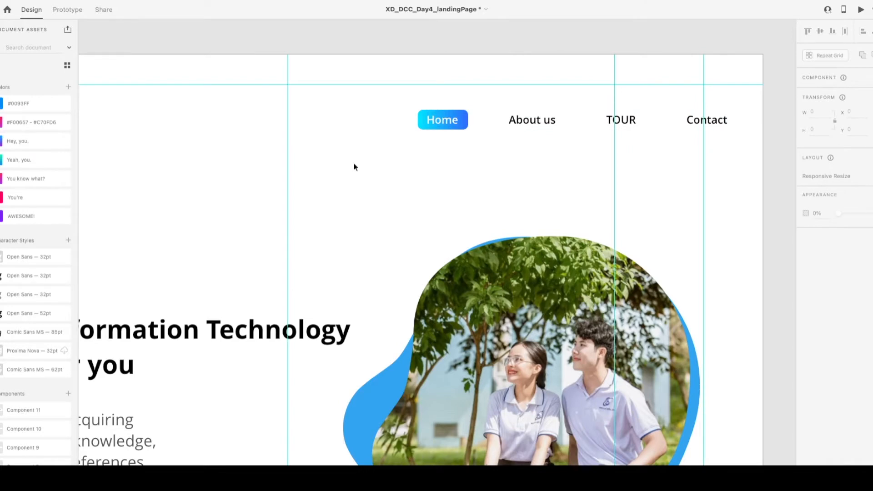
scroll(353, 162, down, 5)
scroll(328, 207, left, 3)
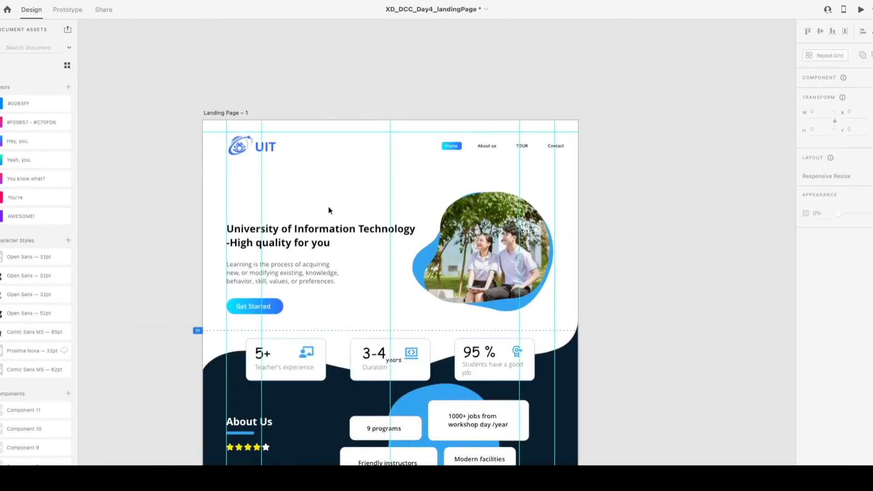
key(super+semicolon)
scroll(589, 214, up, 5)
key(super+semicolon)
scroll(560, 266, down, 7)
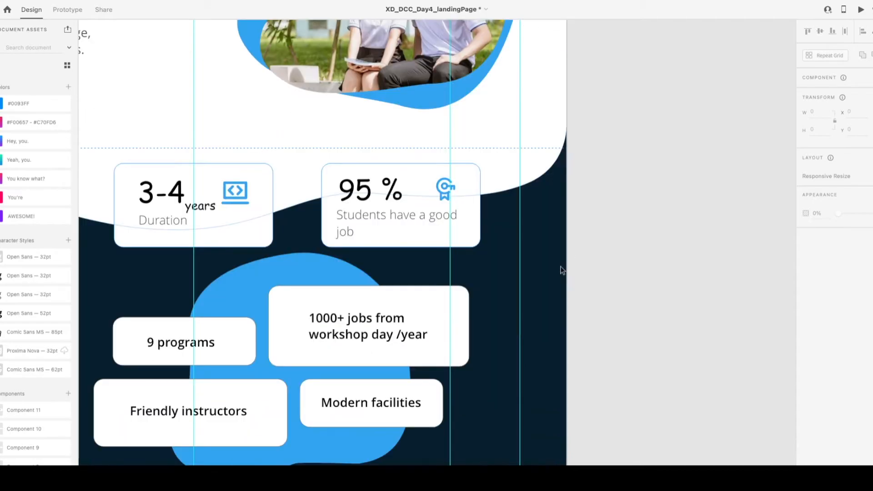
scroll(553, 289, down, 5)
scroll(552, 289, down, 12)
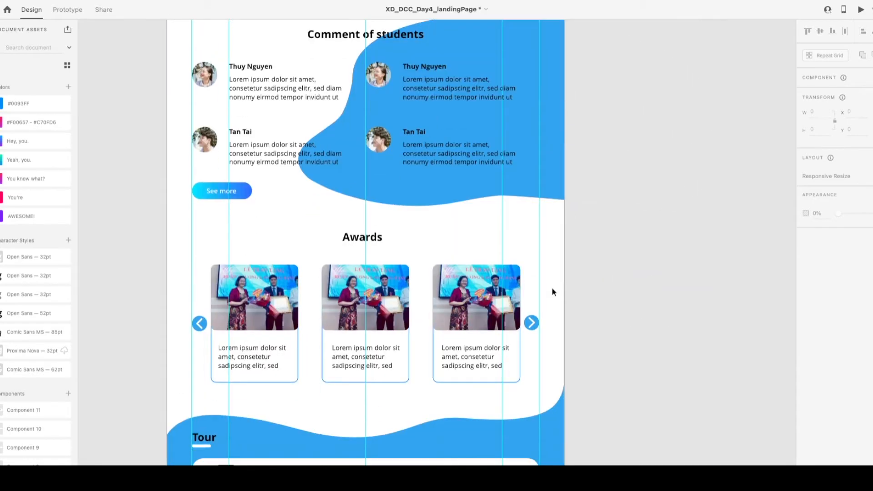
scroll(552, 290, down, 15)
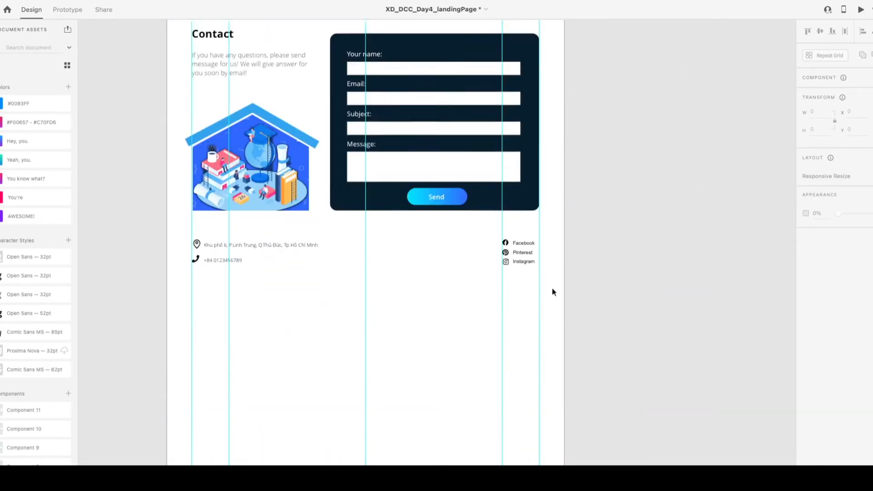
scroll(552, 289, up, 20)
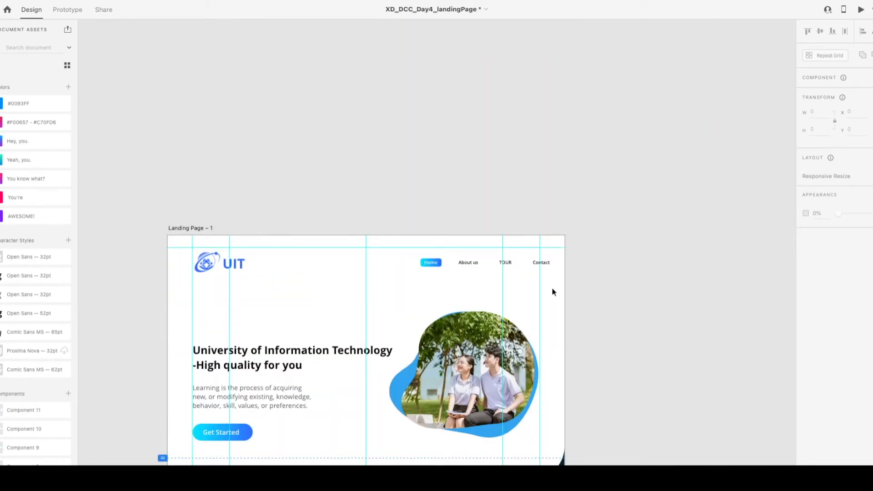
scroll(605, 233, down, 3)
Move the navigation links and Home highlight to X 1173 so Contact ends at the outer margin guide, and save the document.
click(429, 187)
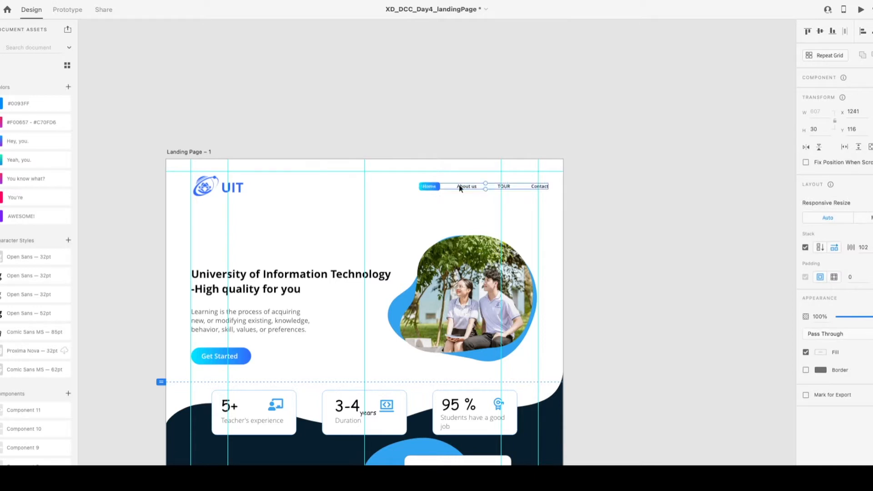
click(455, 77)
scroll(459, 154, up, 3)
drag(346, 208, 673, 241)
key(shift+Left)
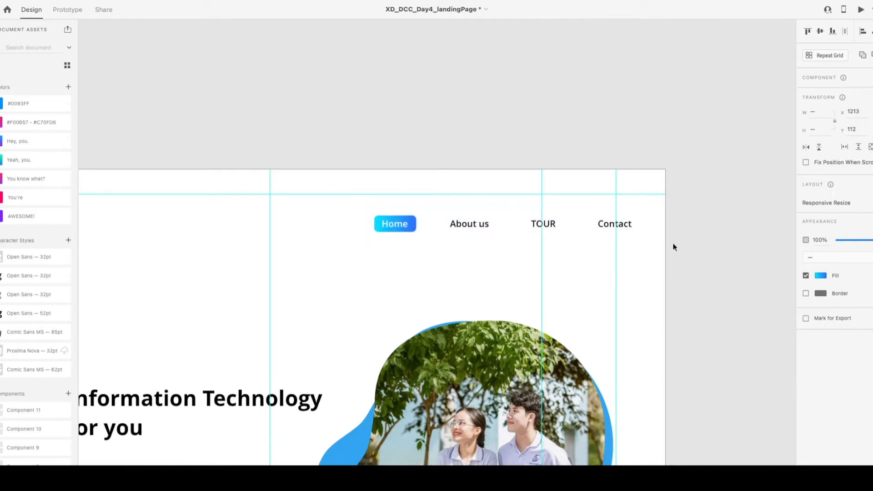
key(shift+Left)
key(shift+Left)
key(shift+Left)
key(shift+Left)
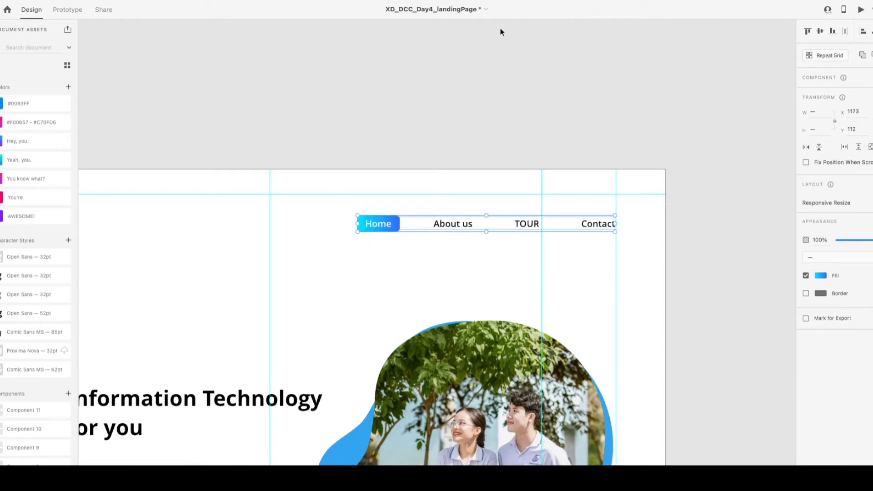
click(516, 93)
key(ctrl+s)
Examine how the logo and the navigation links line up with the guides across the header.
scroll(521, 123, left, 5)
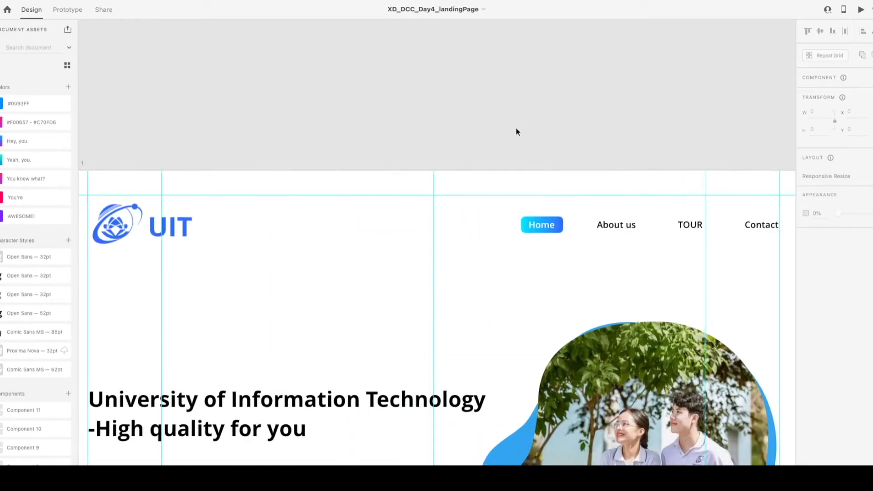
scroll(516, 130, up, 2)
scroll(518, 132, right, 8)
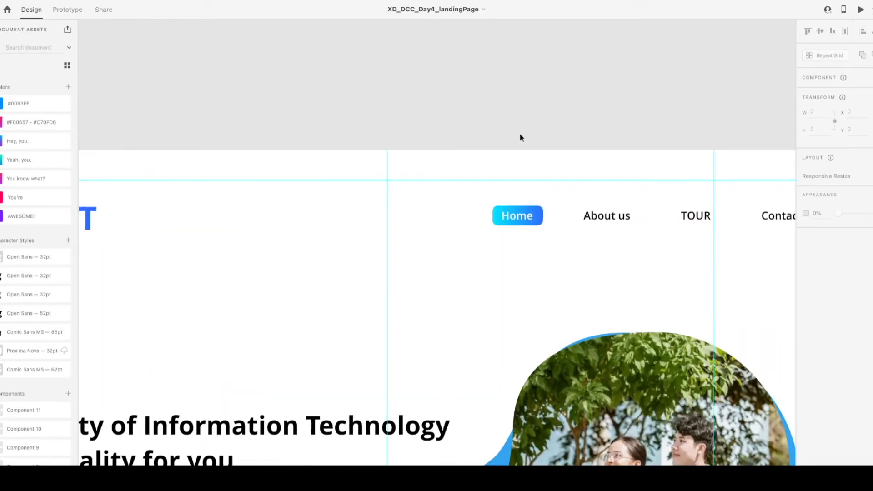
scroll(520, 135, left, 9)
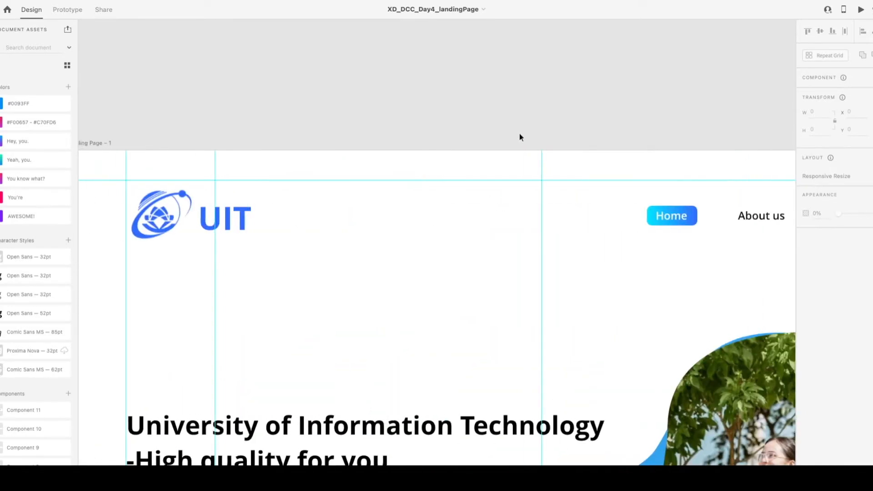
scroll(519, 132, right, 4)
click(488, 217)
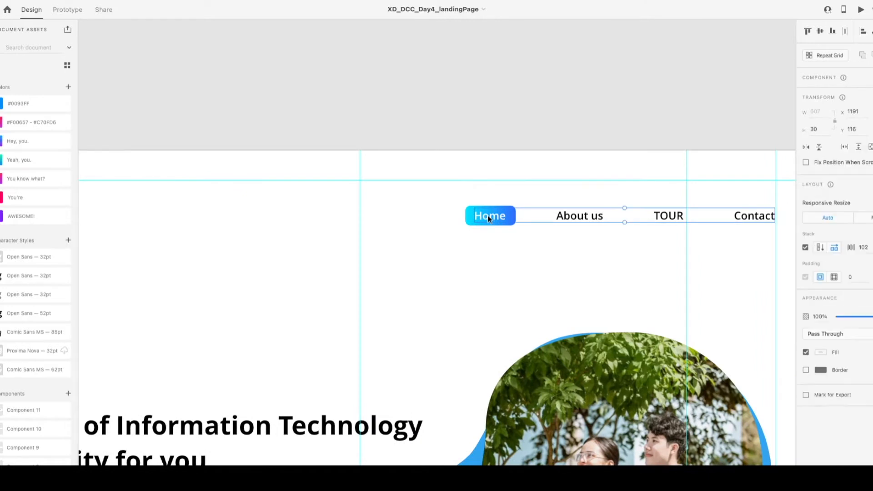
scroll(489, 219, right, 2)
click(489, 121)
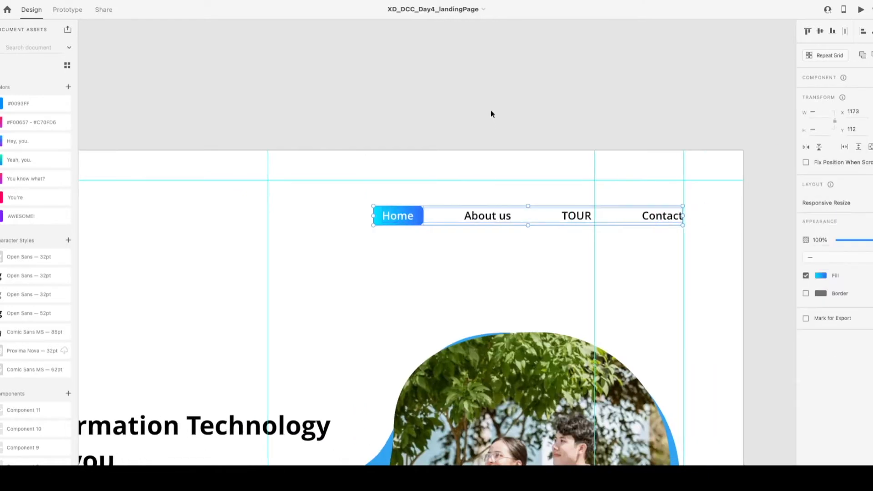
scroll(444, 113, left, 3)
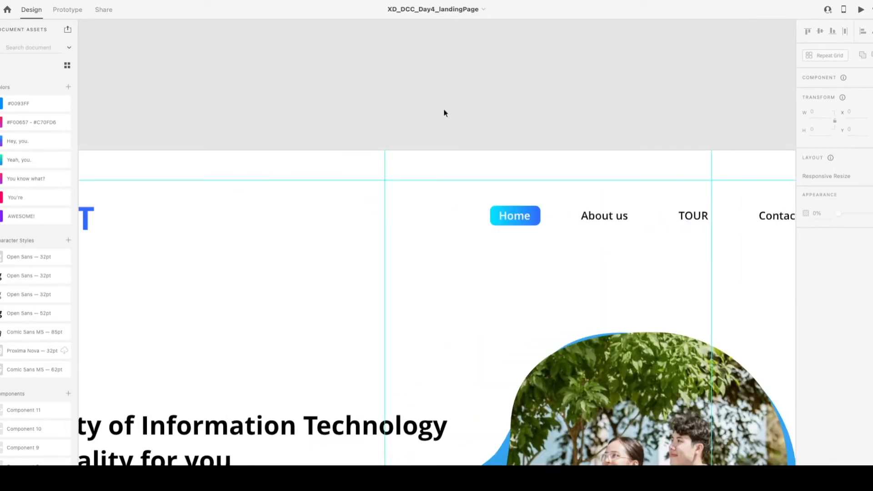
scroll(441, 110, down, 3)
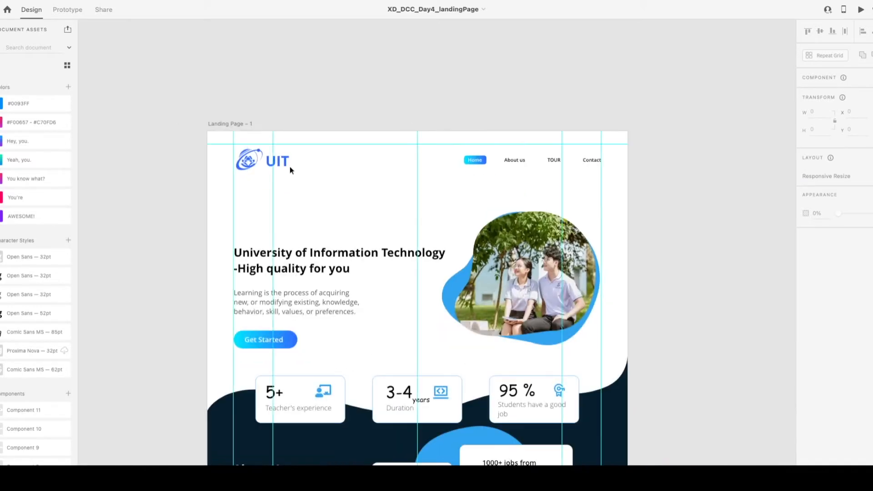
click(234, 161)
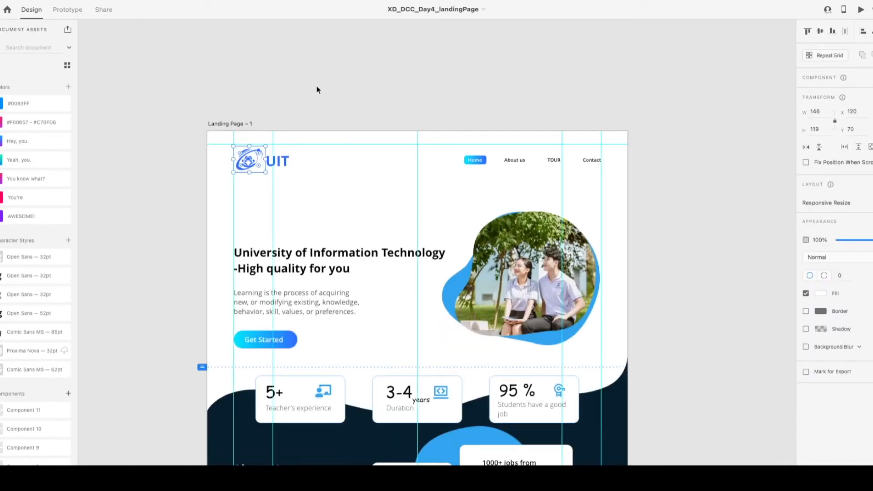
scroll(317, 89, up, 2)
scroll(251, 242, up, 3)
shift+click(291, 181)
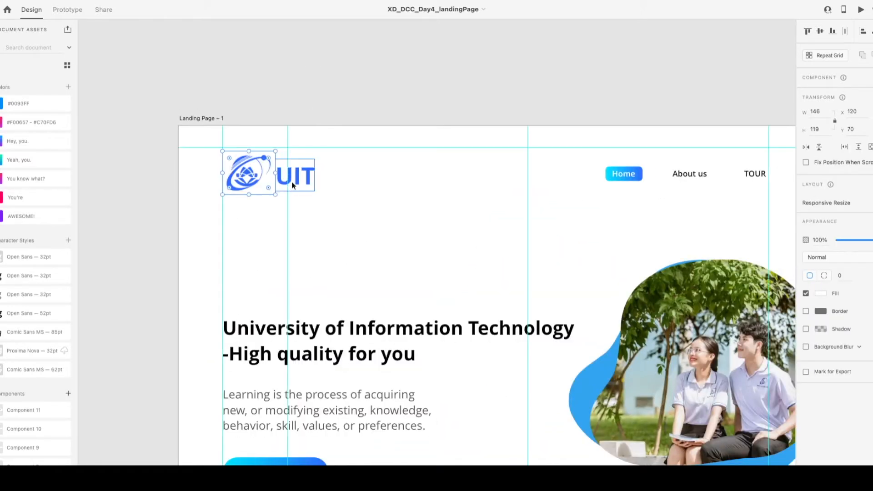
shift+click(615, 174)
click(652, 200)
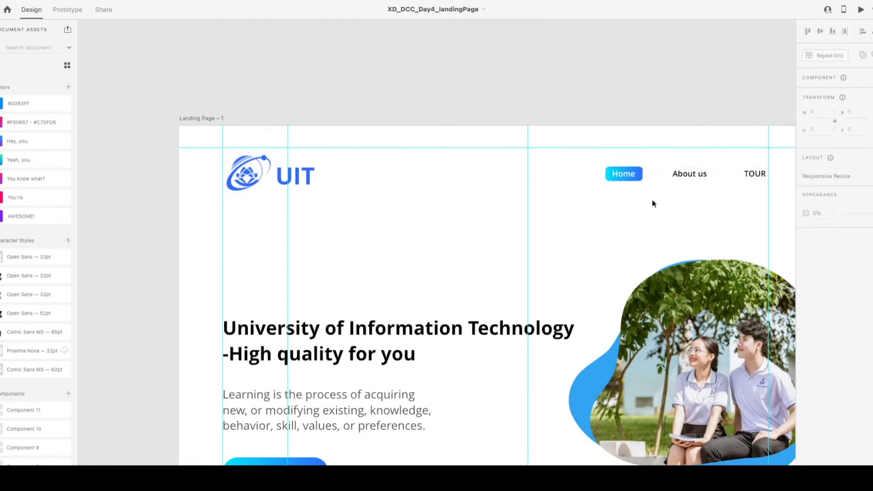
Group the navigation links with the Home highlight.
click(608, 178)
shift+click(607, 178)
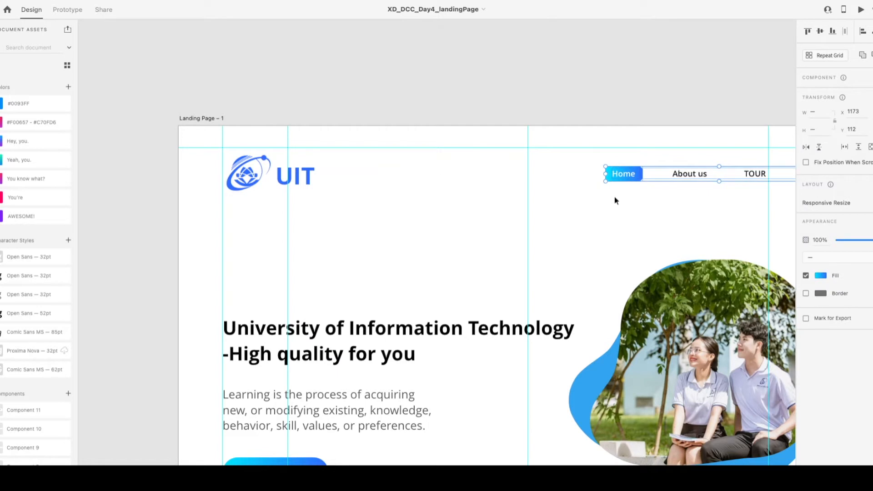
key(ctrl+g)
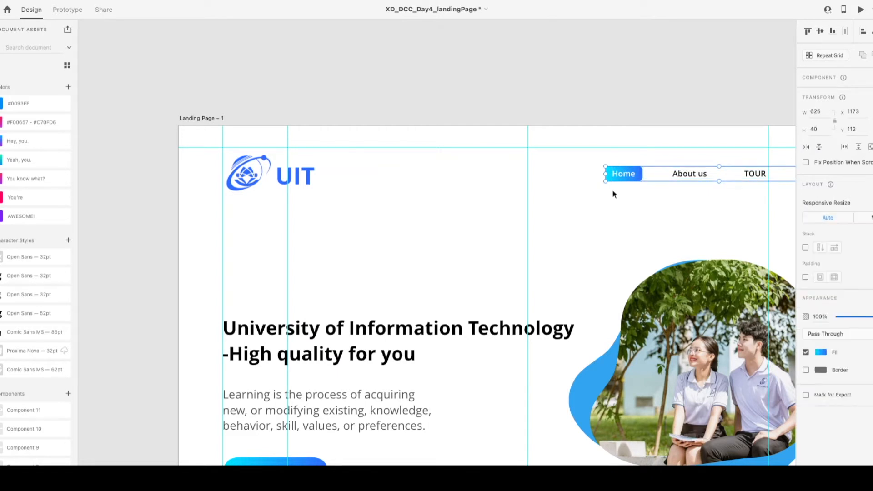
Group the logo icon with the UIT text and move the group up to the horizontal guide at Y 60.
scroll(613, 189, right, 3)
click(191, 177)
shift+click(146, 178)
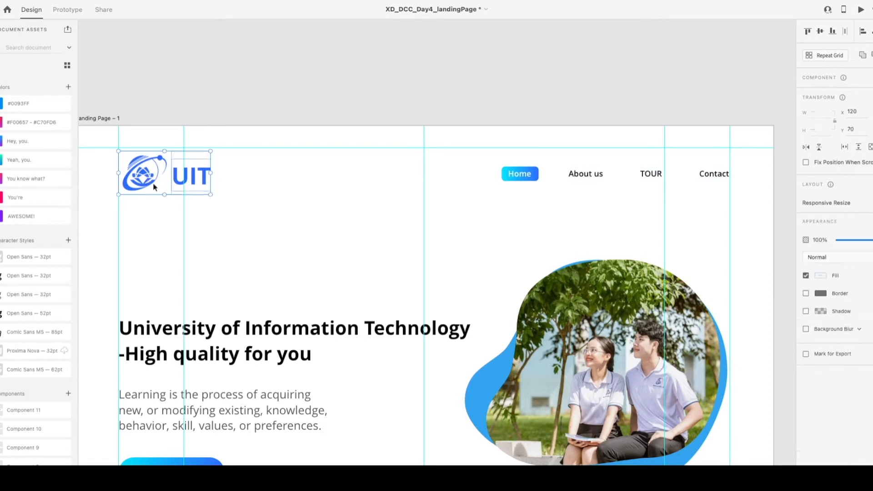
key(ctrl+g)
drag(145, 176, 144, 171)
Align the logo group and the navigation group vertically by their middles, and save the document.
click(543, 179)
shift+click(143, 173)
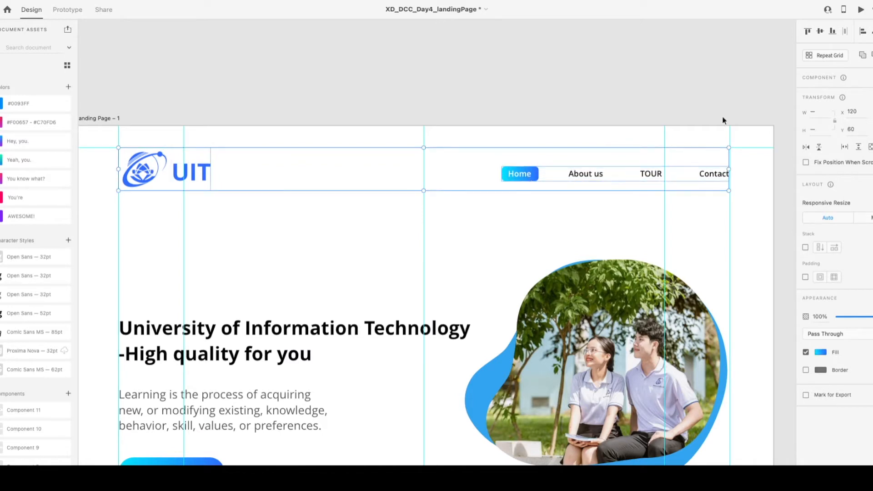
click(820, 31)
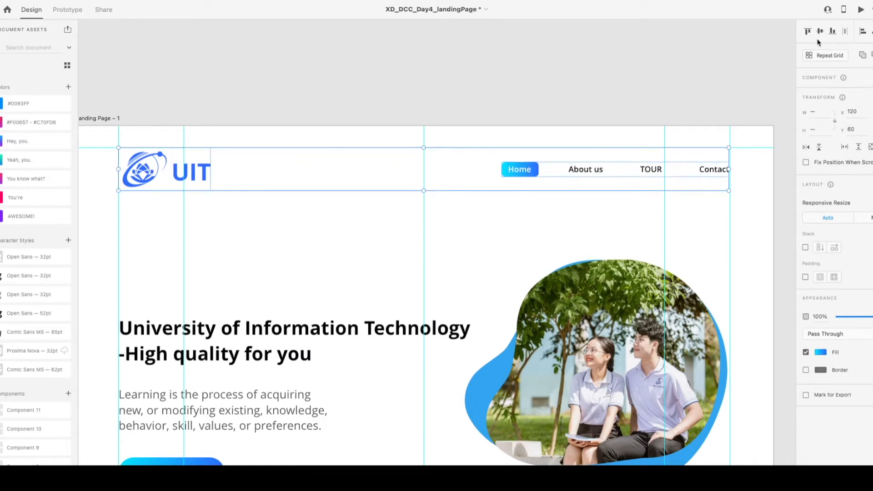
click(580, 78)
key(ctrl+s)
Hide the layout guides and save the landing page.
key(super+semicolon)
key(super+s)
scroll(577, 90, left, 1)
scroll(577, 90, right, 1)
scroll(578, 94, right, 1)
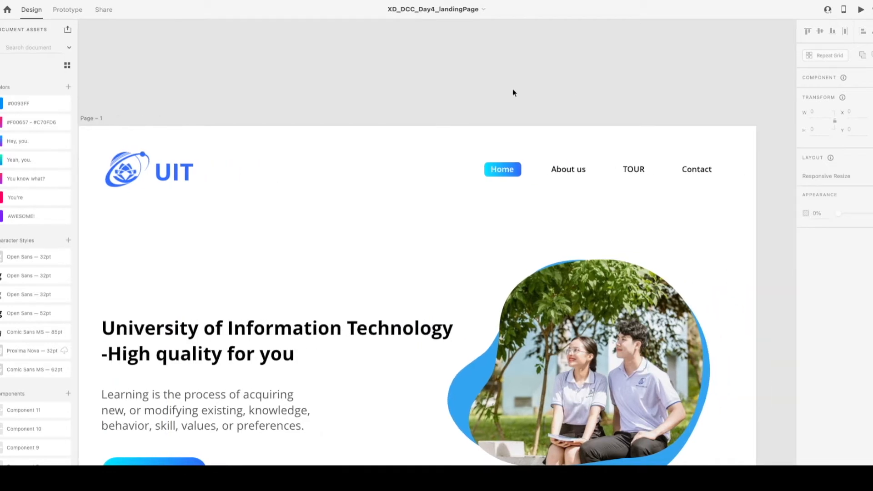
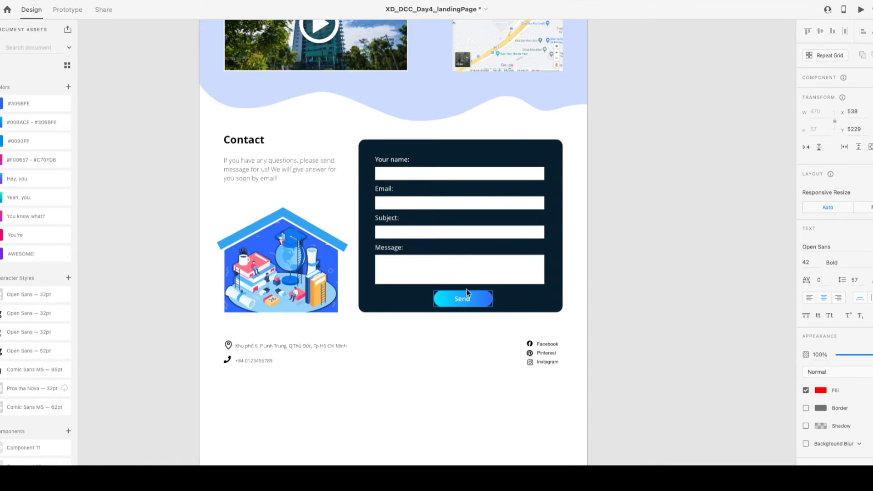
Left-align the tour link text with auto width, and place the HOT heading and the link beneath it at X 457.
drag(366, 403, 350, 400)
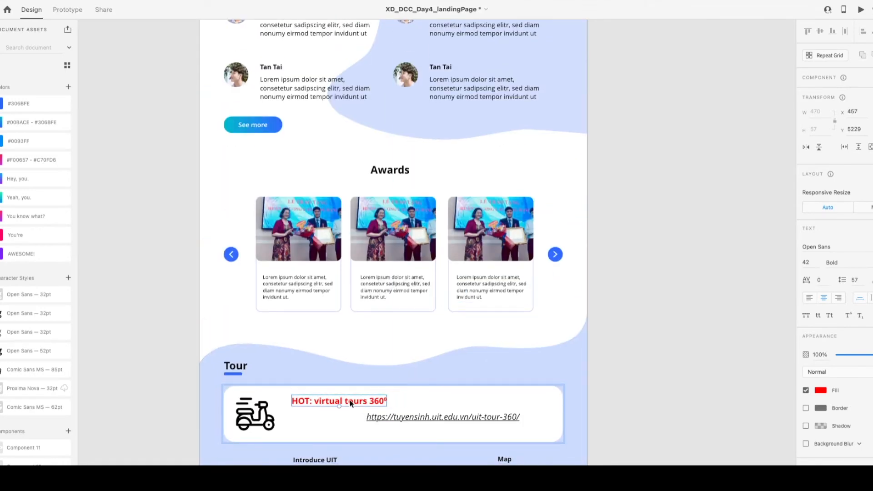
click(446, 416)
scroll(455, 415, down, 1)
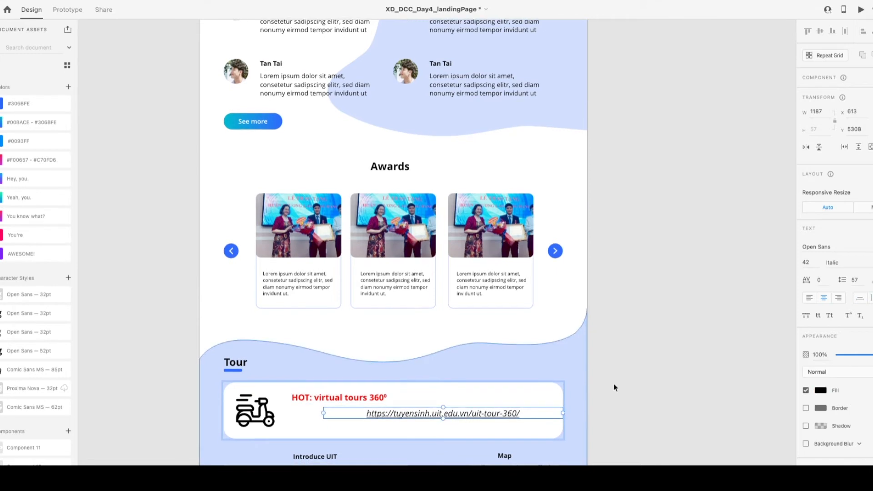
click(810, 298)
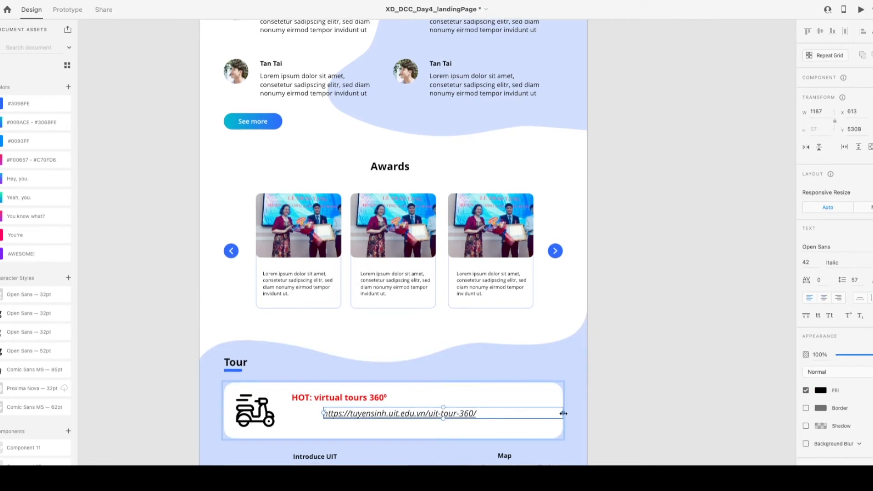
click(861, 299)
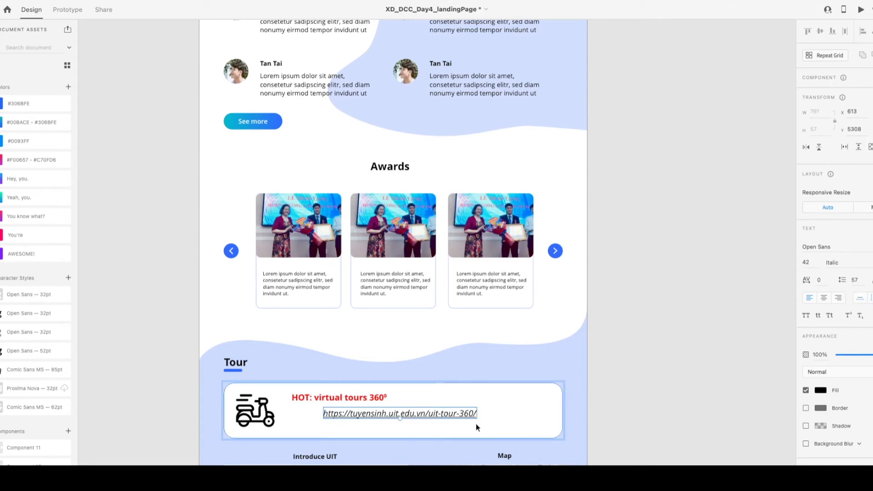
drag(397, 411, 320, 422)
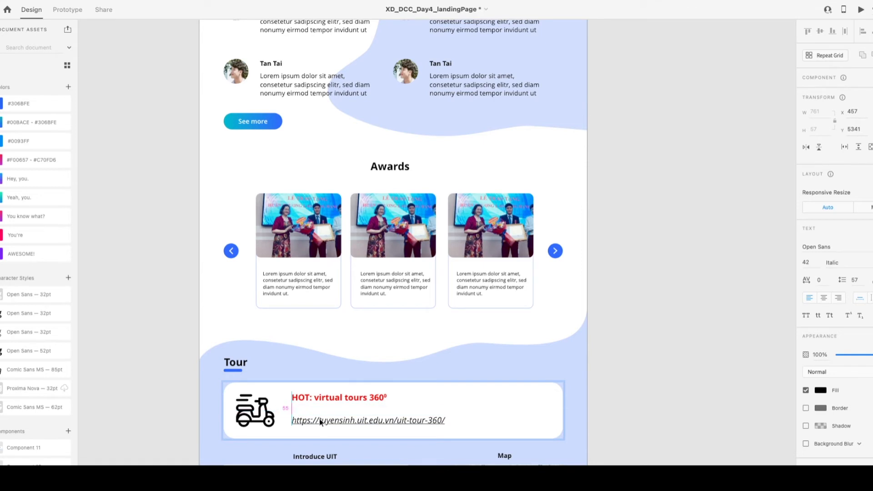
Enlarge the "HOT: virtual tours 360°" heading to size 56 and recolor it with the #306BFE document color.
click(325, 400)
key(ctrl+shift+period)
drag(333, 401, 333, 403)
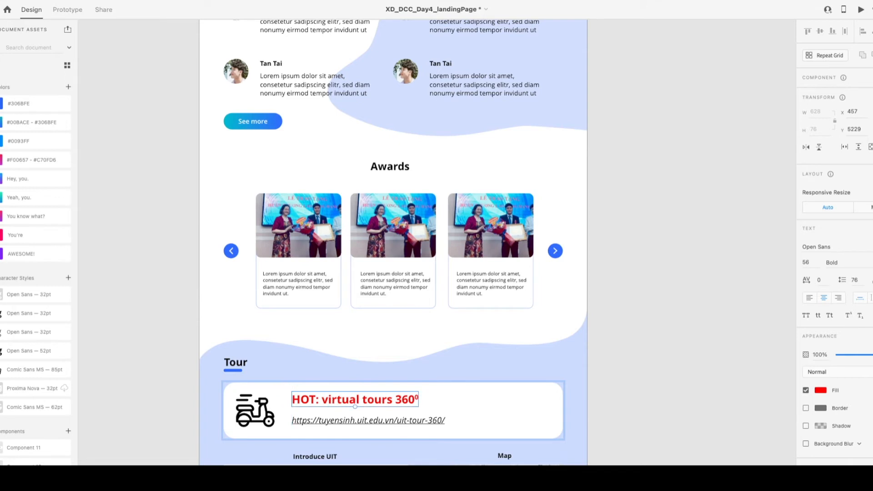
click(63, 102)
click(682, 346)
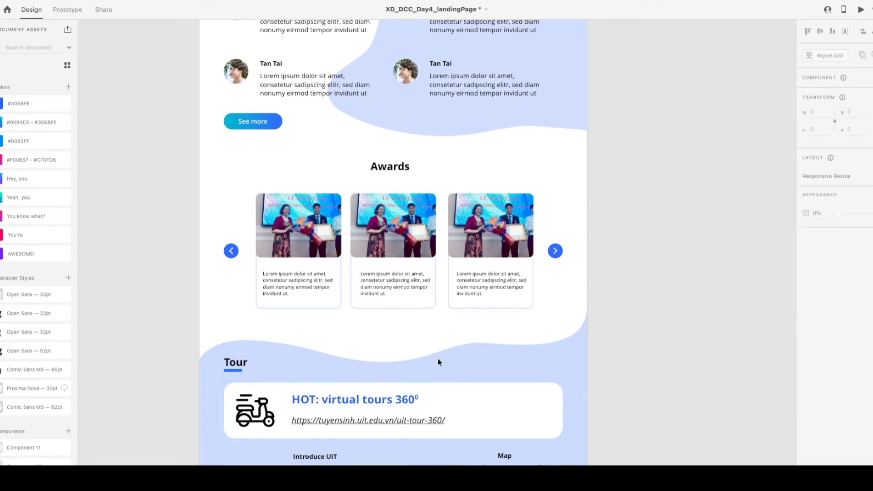
Nudge the tour link up to Y 5331, closer to the HOT heading.
scroll(367, 362, down, 5)
click(324, 320)
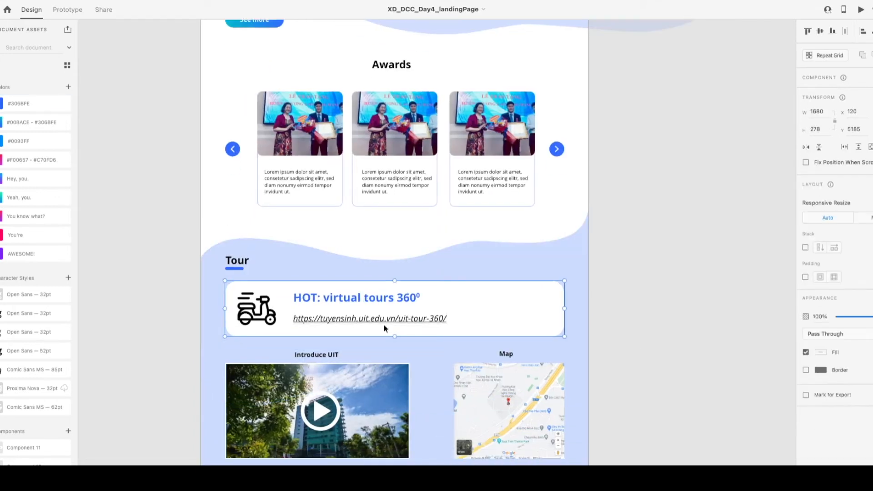
double_click(408, 321)
key(shift+Up)
key(shift+Up)
key(shift+Up)
key(shift+Up)
key(shift+Up)
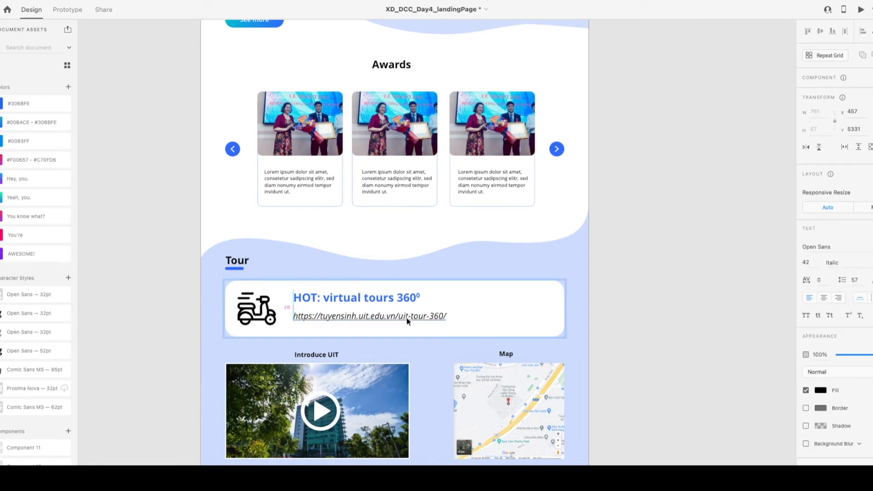
Nudge the tour link down and undo those nudges.
key(shift+Down)
key(shift+Down)
key(shift+Down)
key(shift+Down)
key(shift+Down)
key(ctrl+z)
key(ctrl+z)
key(ctrl+z)
key(ctrl+z)
key(ctrl+z)
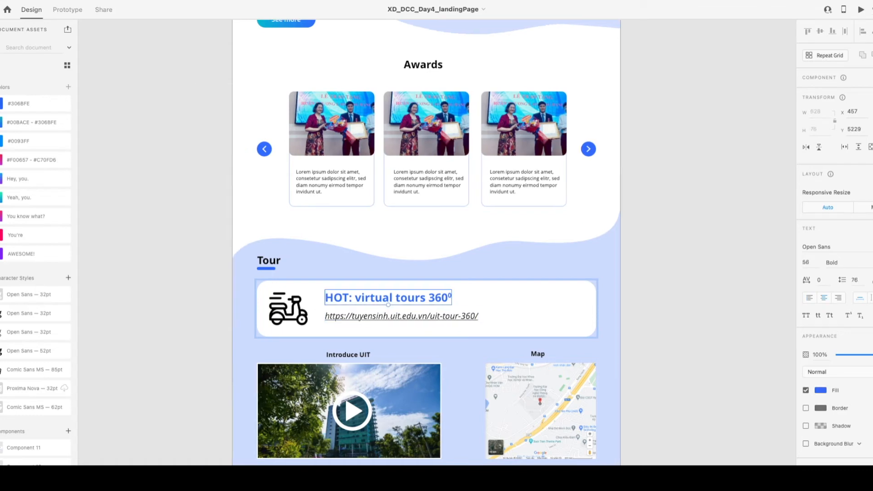
Set the HOT heading's font weight to Extrabold.
click(832, 262)
key(Down)
key(Down)
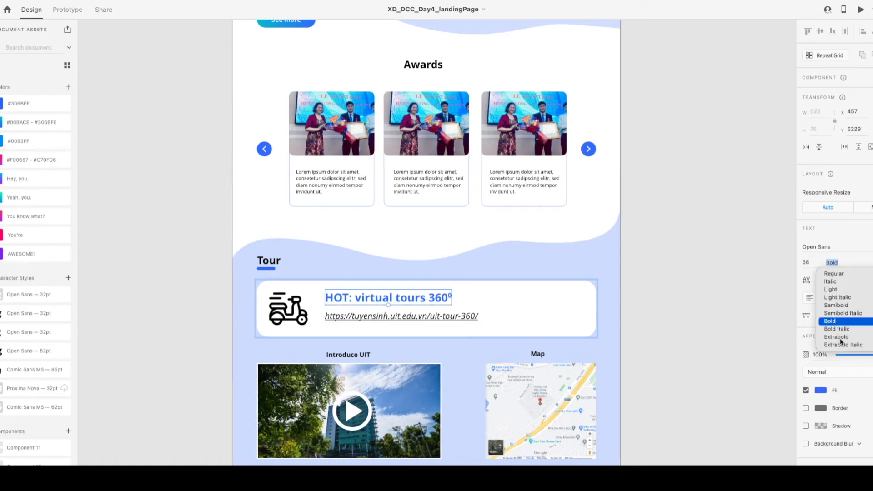
key(Return)
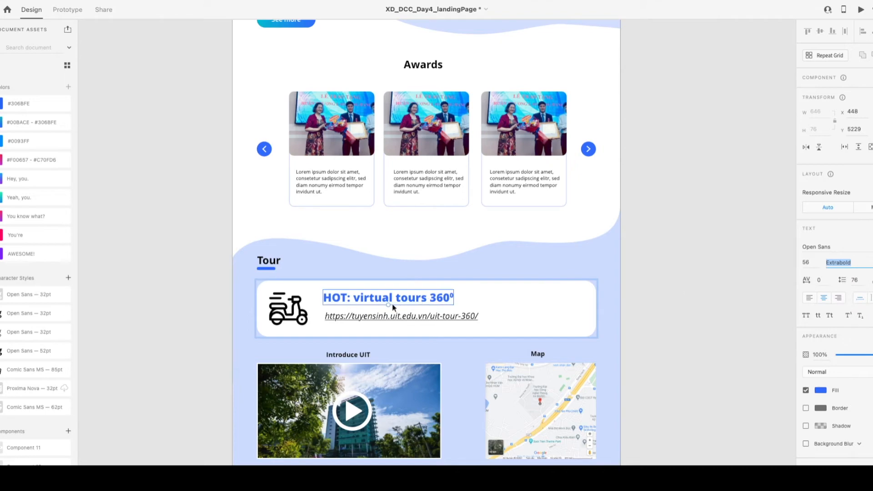
Resize the HOT heading to size 61 and realign its left edge with the link at X 457.
key(ctrl+shift+period)
key(ctrl+shift+comma)
key(ctrl+shift+comma)
key(ctrl+shift+comma)
key(ctrl+shift+comma)
key(ctrl+shift+comma)
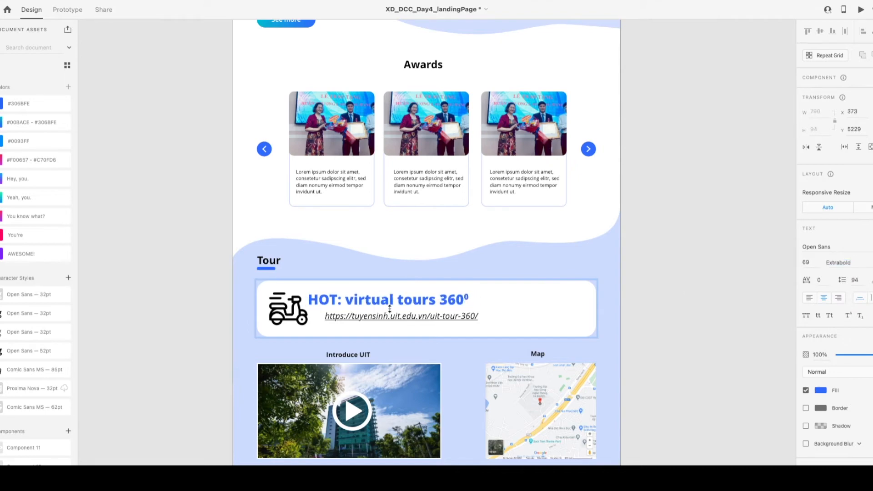
drag(367, 297, 375, 296)
Fine-tune the vertical spacing between the HOT heading and the link, placing the heading at Y 5232.
click(409, 317)
key(Left)
key(Right)
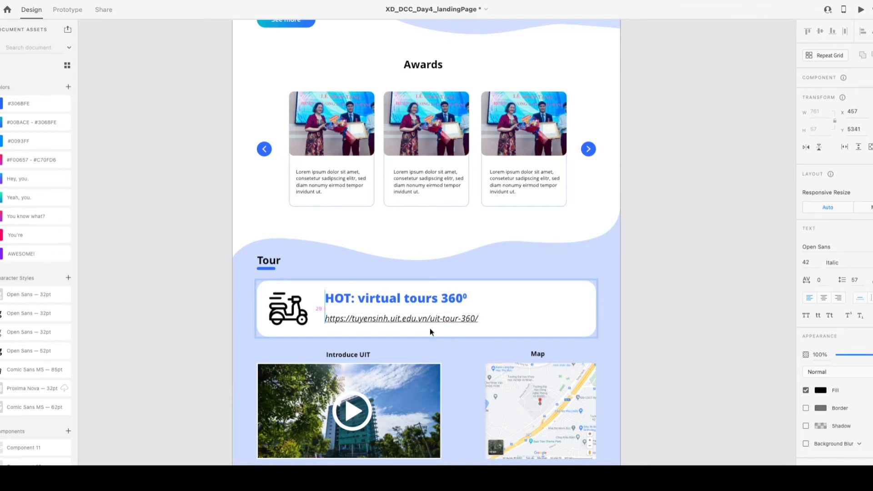
click(419, 300)
key(Down)
key(Down)
key(Down)
key(Down)
key(Down)
key(Down)
key(Up)
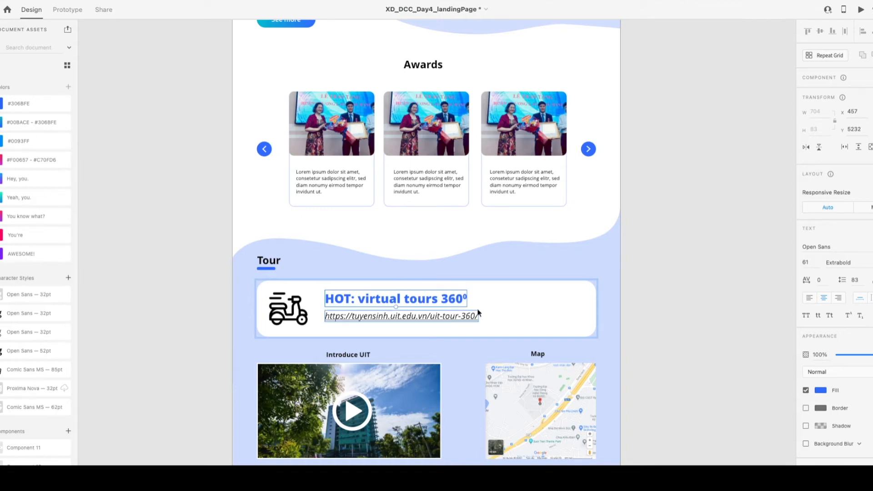
Save the document, and move the HOT heading and link together right to X 600 in the tour card.
click(717, 301)
key(ctrl+s)
scroll(678, 318, down, 1)
drag(368, 288, 396, 286)
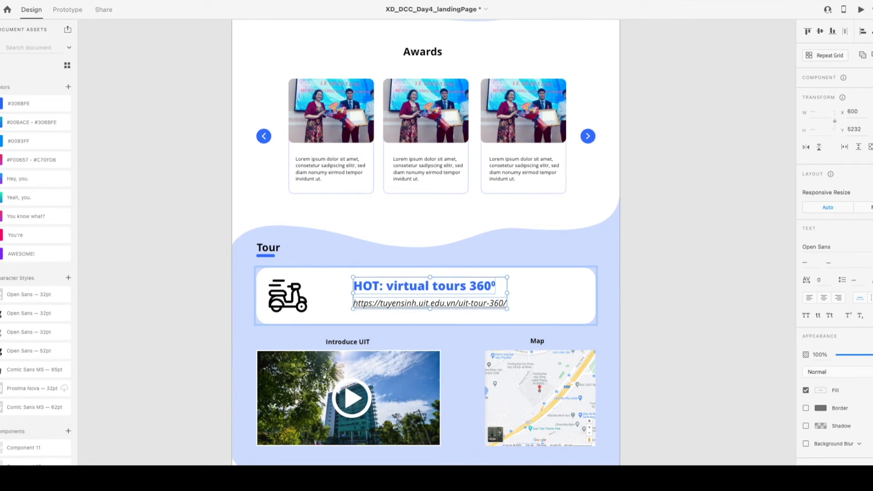
Center the HOT heading horizontally over the link, move both down with the heading at Y 5246, and save.
click(872, 32)
click(681, 268)
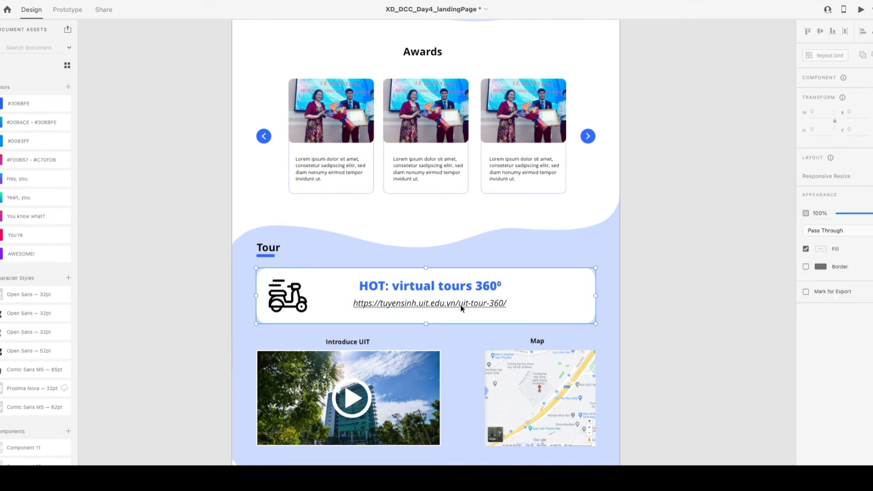
click(461, 307)
double_click(440, 304)
drag(440, 304, 443, 305)
click(693, 260)
key(ctrl+s)
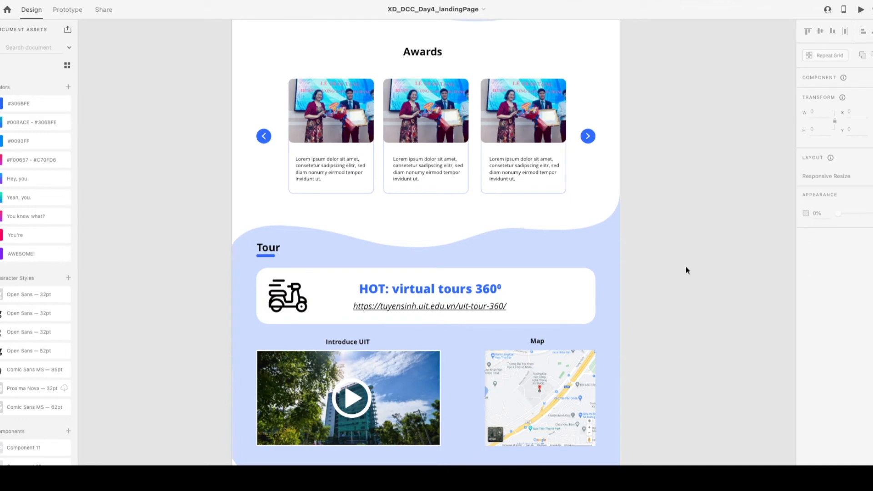
Undo the centering of the HOT heading and the downward move of both tour texts.
click(425, 291)
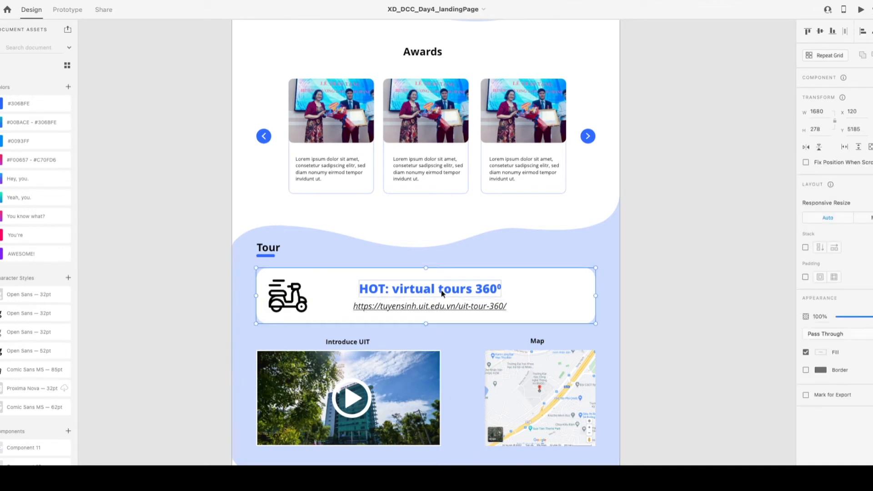
double_click(442, 293)
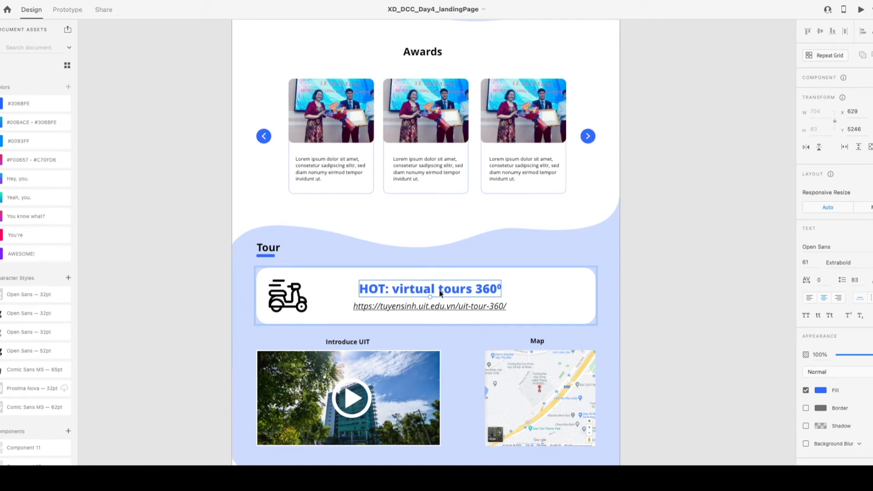
drag(440, 293, 441, 294)
key(ctrl+z)
key(ctrl+z)
key(ctrl+z)
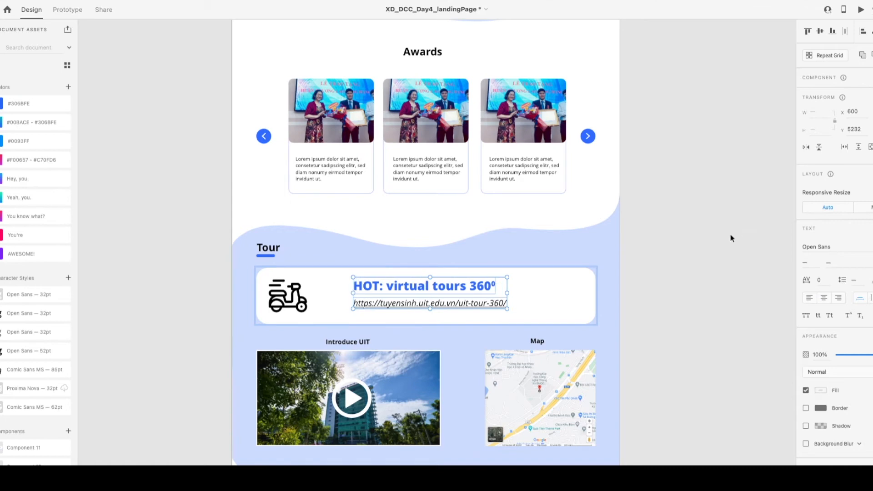
Move the HOT heading and the link together down to about Y 5246, vertically centered in the tour card.
click(697, 263)
click(407, 289)
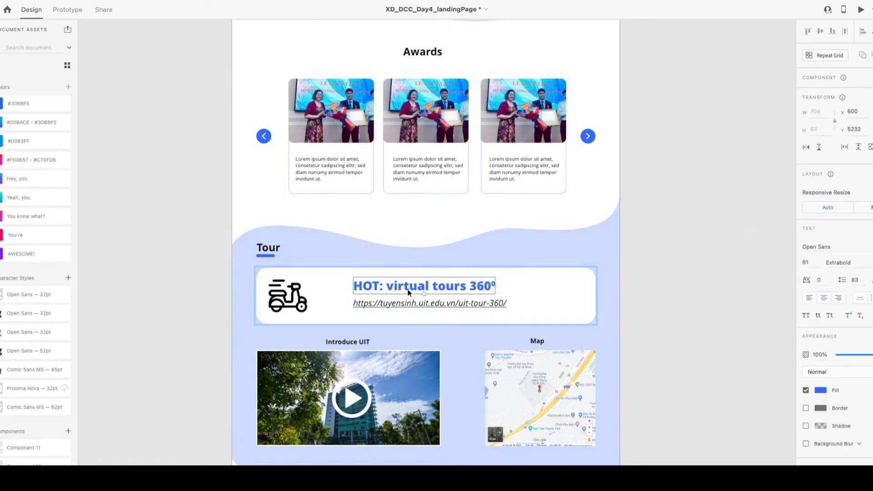
shift+click(408, 301)
drag(408, 302, 416, 306)
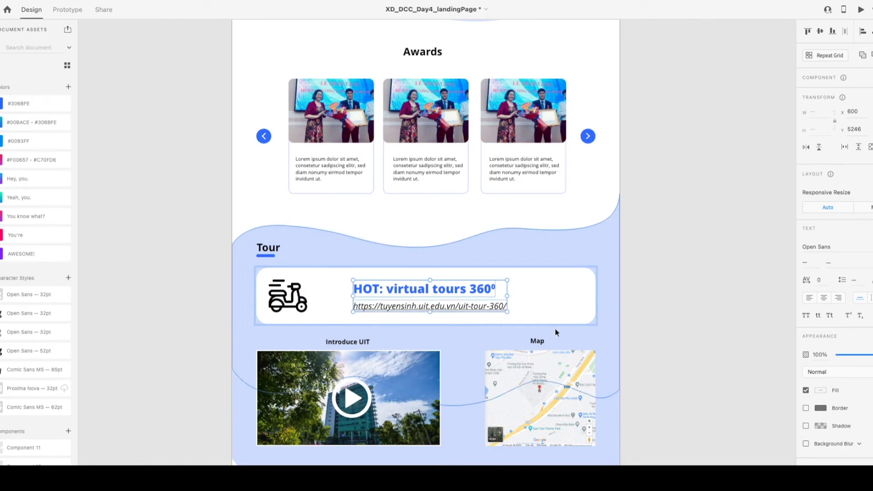
key(Down)
key(Down)
key(Down)
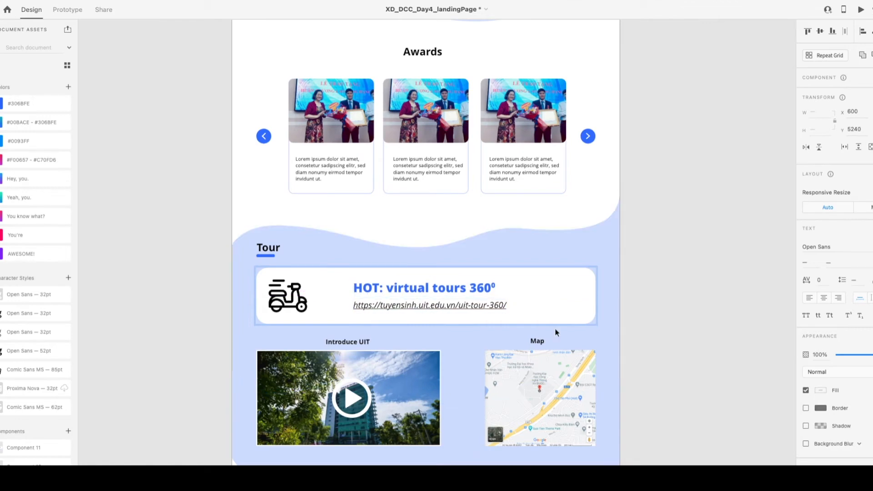
key(Up)
key(Up)
key(Up)
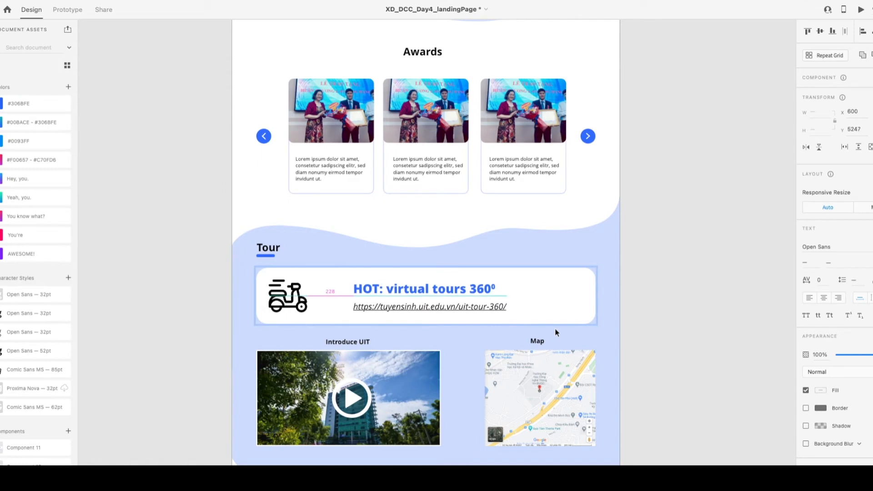
Shift the HOT heading and the link together right to X 650.
key(shift+Right)
key(shift+Right)
key(shift+Right)
key(shift+Right)
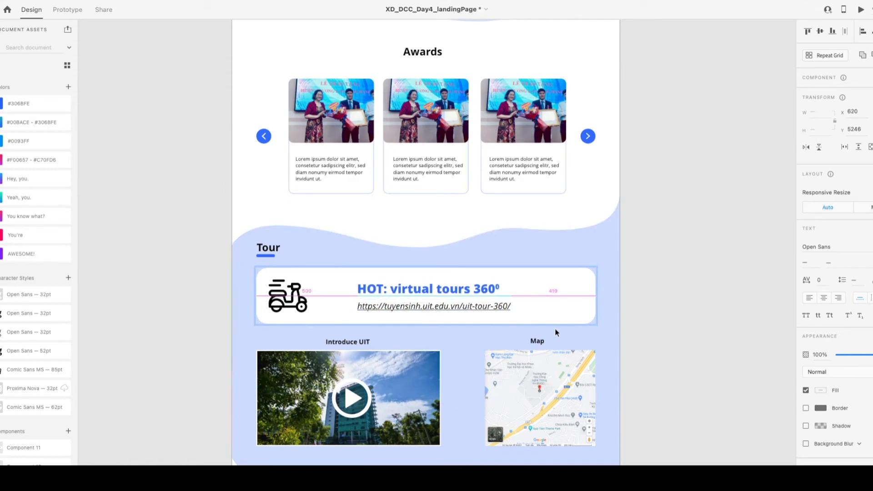
key(Right)
key(Right)
key(Right)
key(Right)
key(Right)
key(Right)
key(Right)
key(Right)
key(Right)
key(Right)
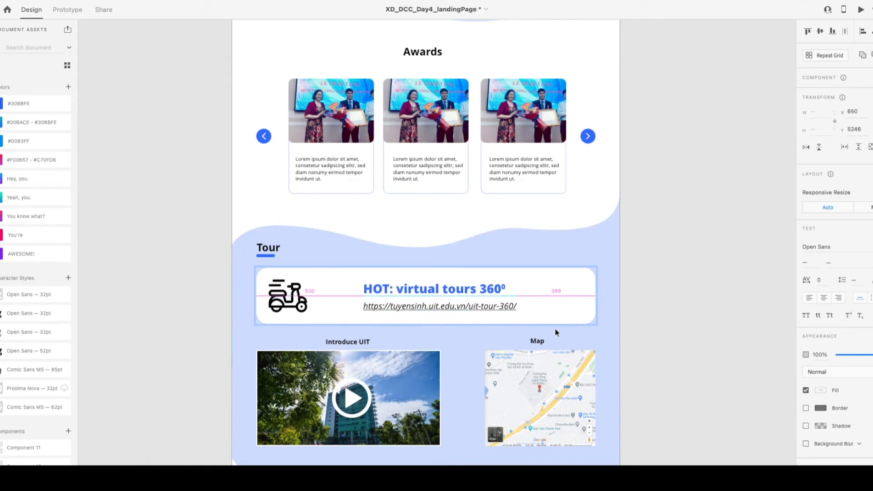
click(663, 283)
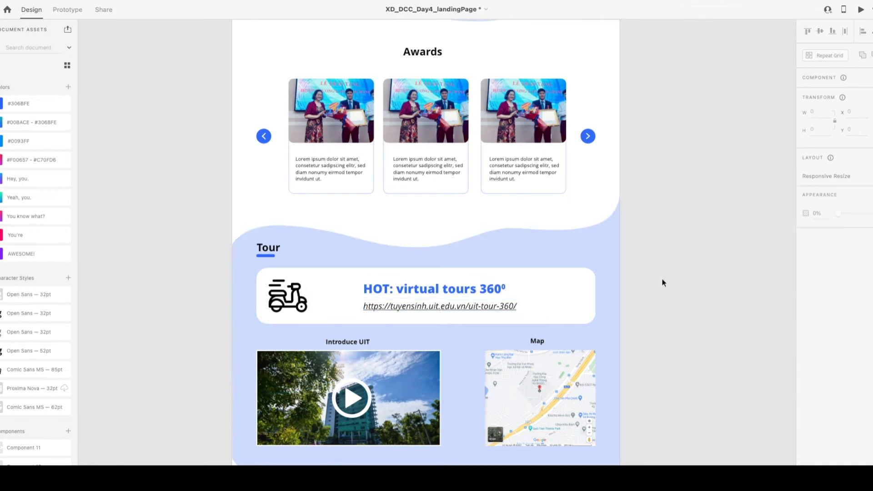
Shift the HOT heading and the link together back left to X 640.
click(406, 306)
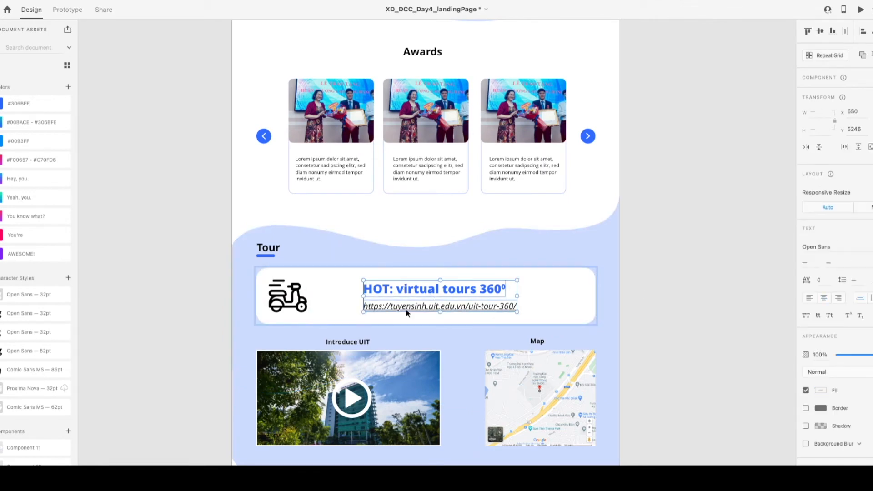
key(Left)
key(Left)
key(Left)
key(Left)
key(Left)
key(Left)
key(Left)
key(Left)
key(Left)
key(Left)
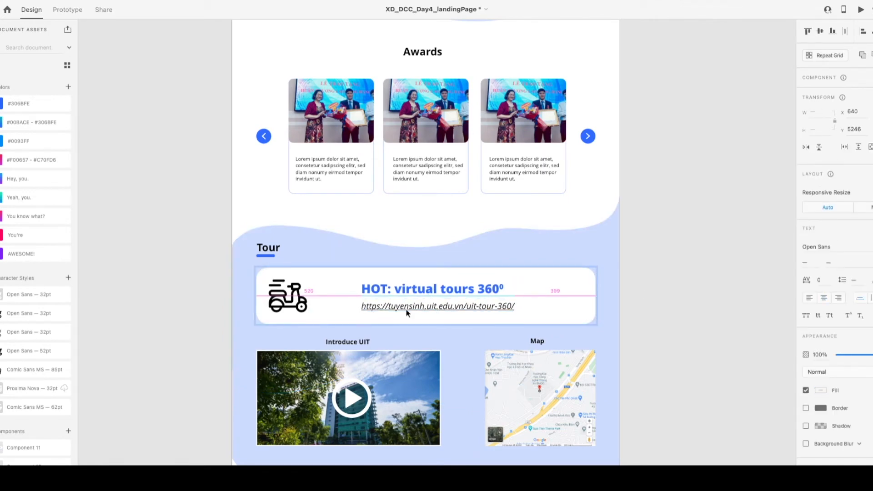
scroll(406, 310, down, 1)
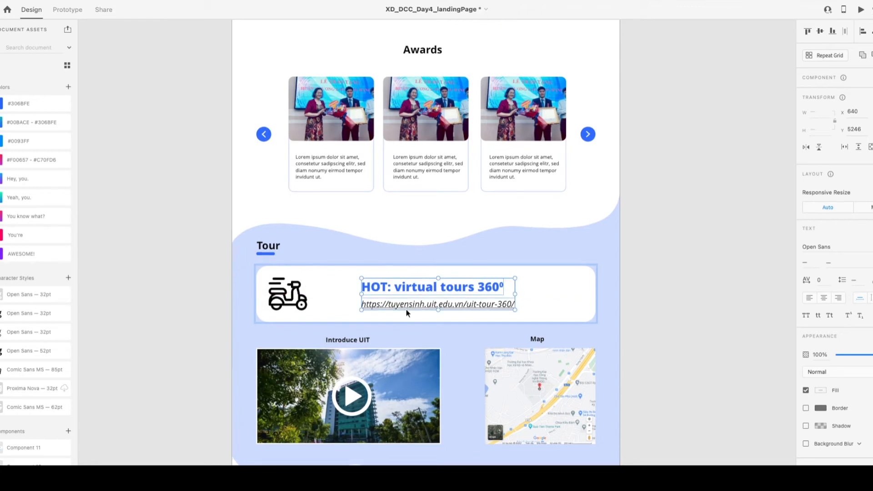
click(713, 304)
scroll(710, 305, down, 3)
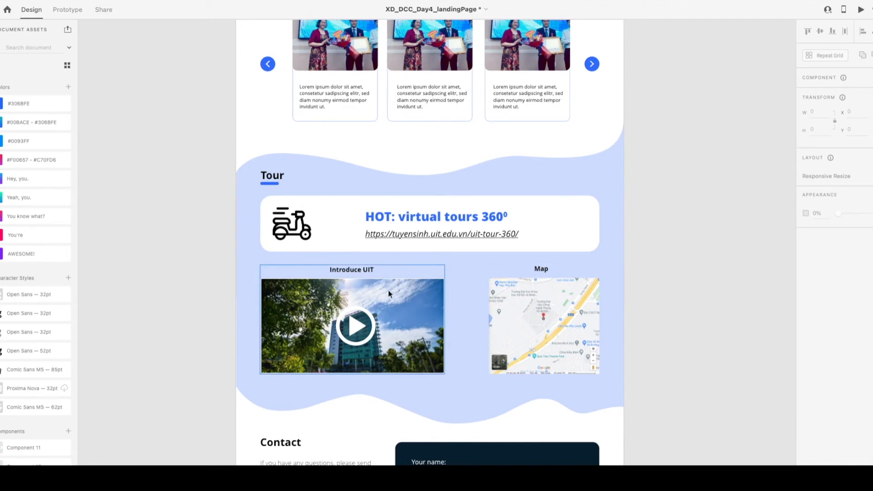
double_click(348, 270)
shift+click(545, 270)
click(764, 268)
click(350, 269)
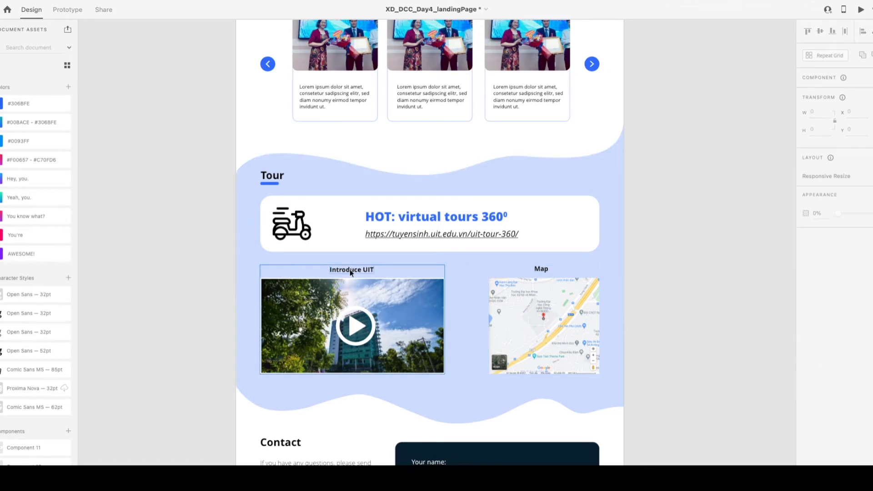
scroll(445, 394, down, 3)
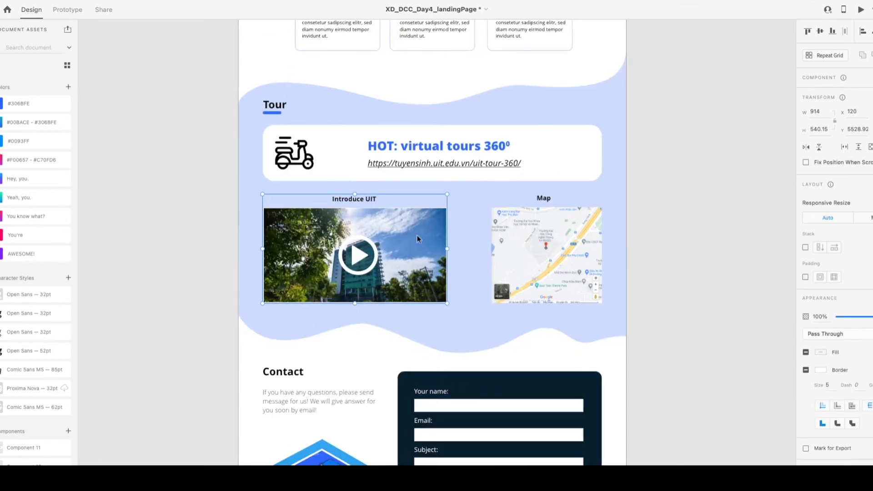
scroll(493, 270, up, 5)
key(Escape)
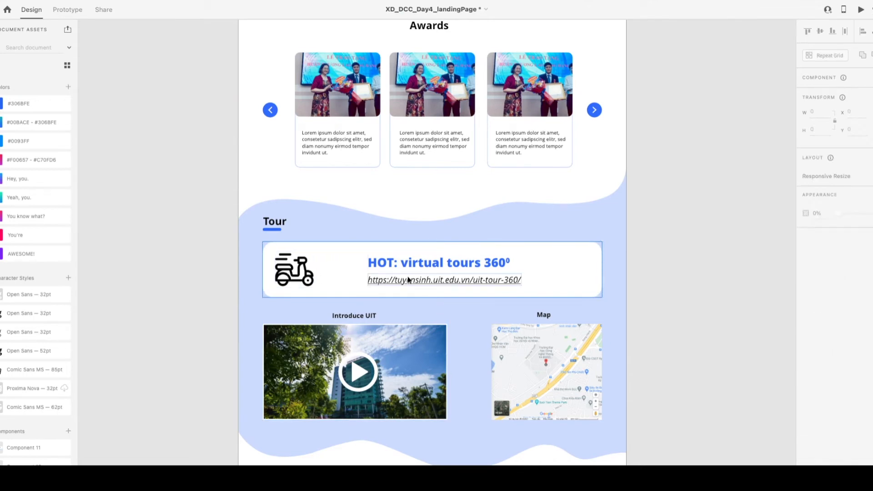
Reduce the white tour card's height to 228 by raising its lower edge.
click(372, 269)
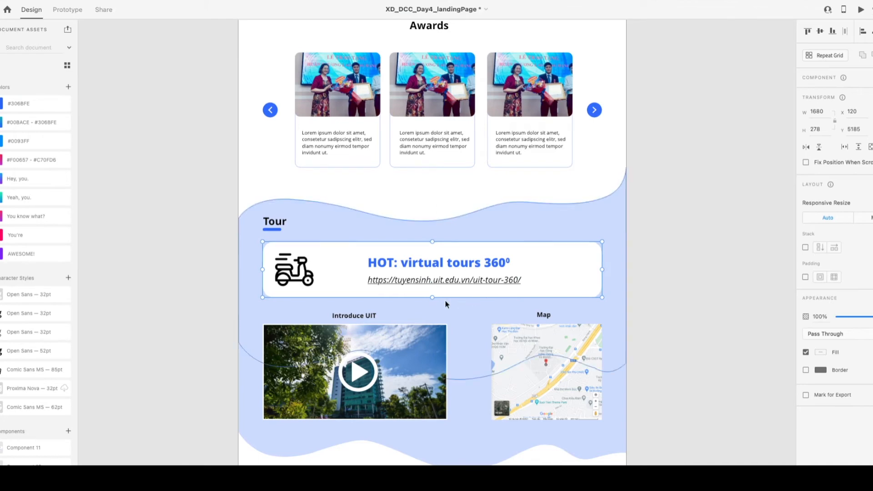
mouse_move(432, 298)
mouse_down()
mouse_move(430, 280)
mouse_move(430, 288)
mouse_up()
click(717, 258)
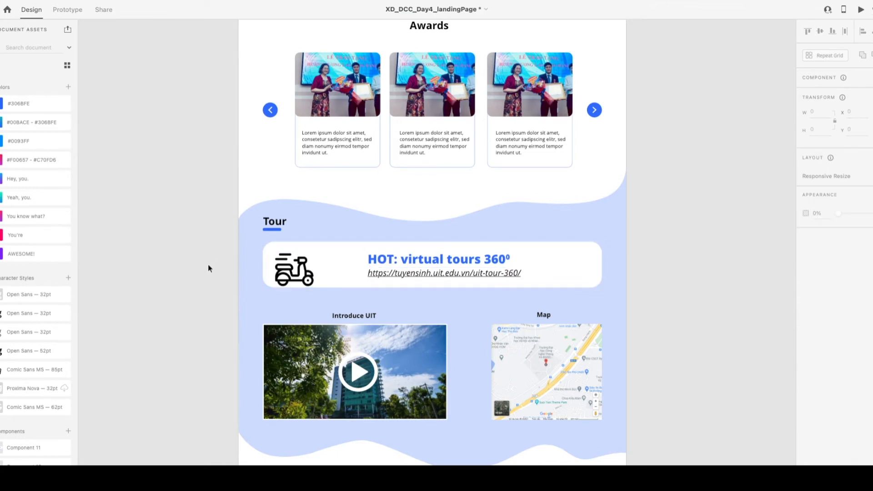
Move the scooter icon up to Y 5203 inside the tour card.
click(302, 276)
double_click(308, 280)
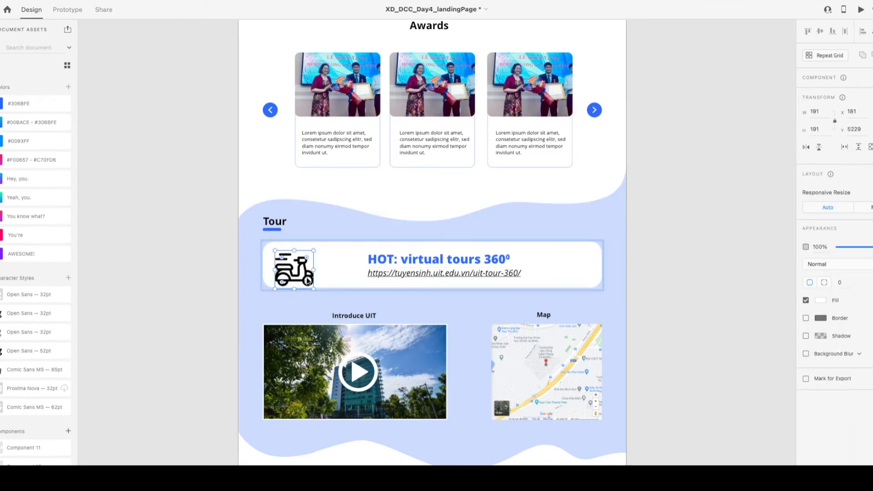
key(shift+Up)
key(shift+Up)
key(shift+Up)
key(Down)
key(Down)
key(Down)
key(Down)
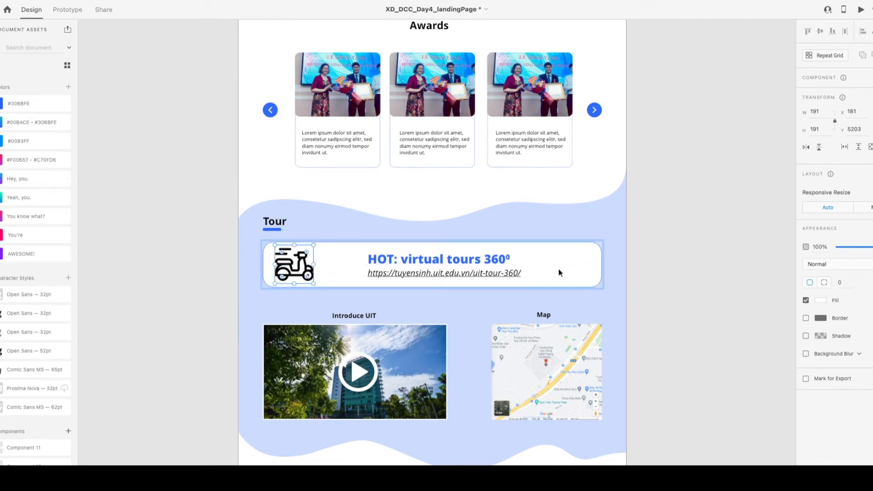
Move the HOT heading up to Y 5218 in the tour card and save the document.
click(726, 300)
double_click(471, 262)
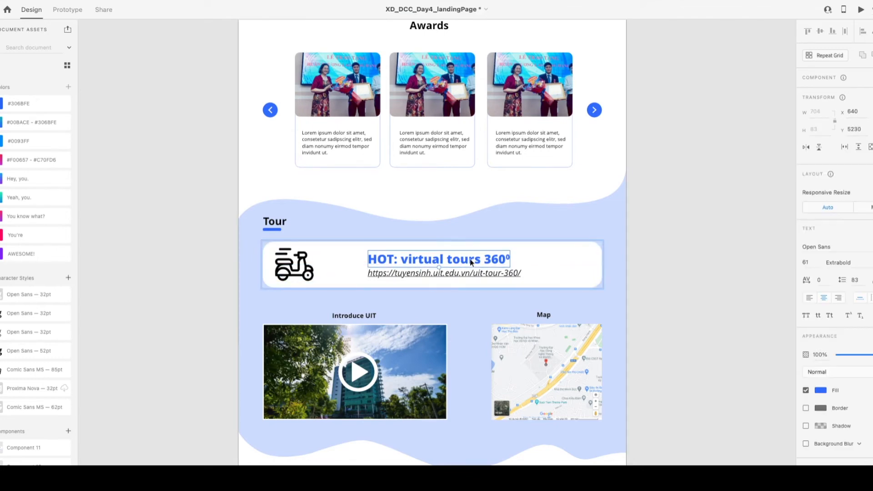
key(Up)
key(Up)
key(Up)
key(Up)
key(Up)
key(Up)
key(Up)
key(Up)
key(Up)
key(Up)
key(Up)
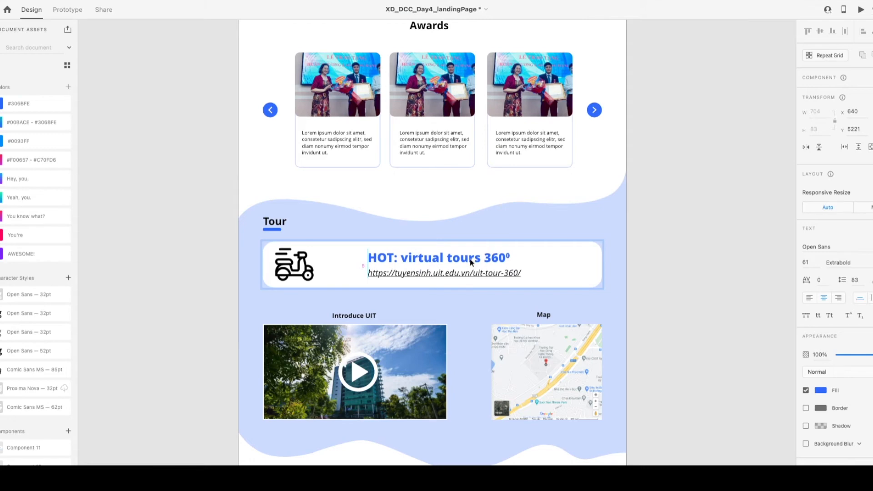
key(Up)
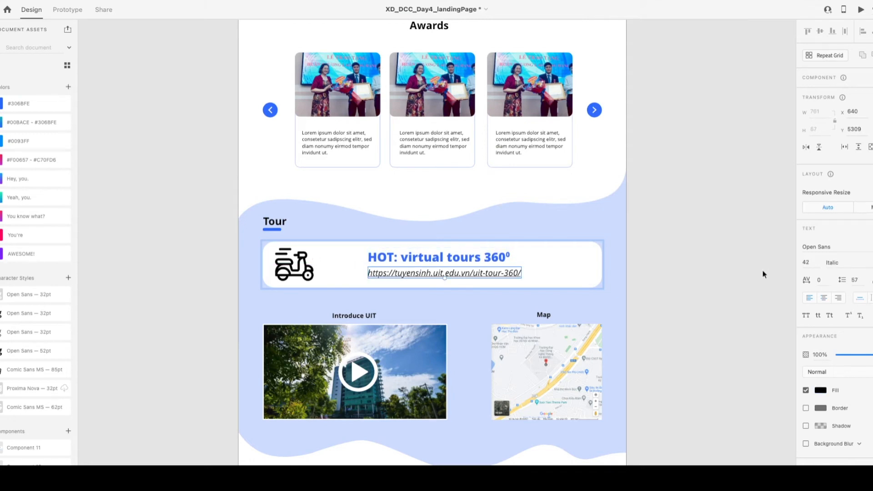
click(728, 313)
key(ctrl+s)
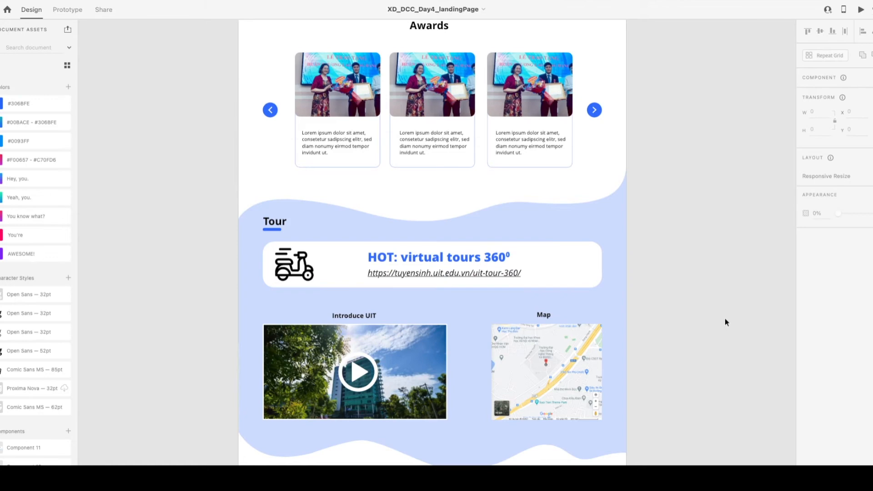
Set the HOT heading's font size to 55.
click(445, 260)
double_click(446, 258)
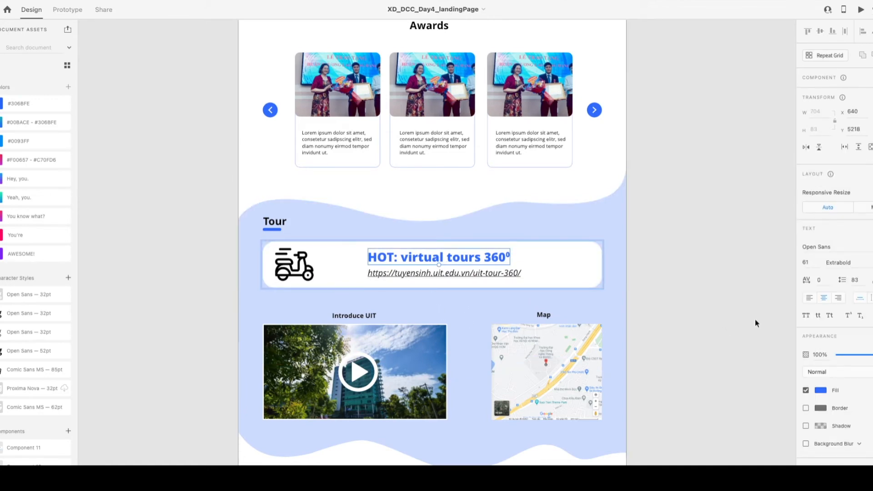
click(811, 262)
key(Down)
key(Down)
key(Down)
key(Down)
key(Down)
key(Down)
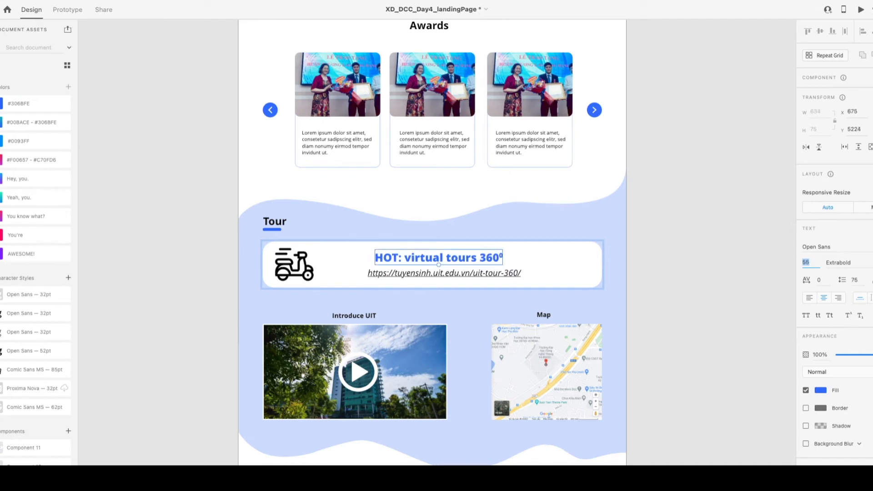
Left-align the HOT heading with the link below it at X 640 and save the document.
click(669, 257)
double_click(468, 256)
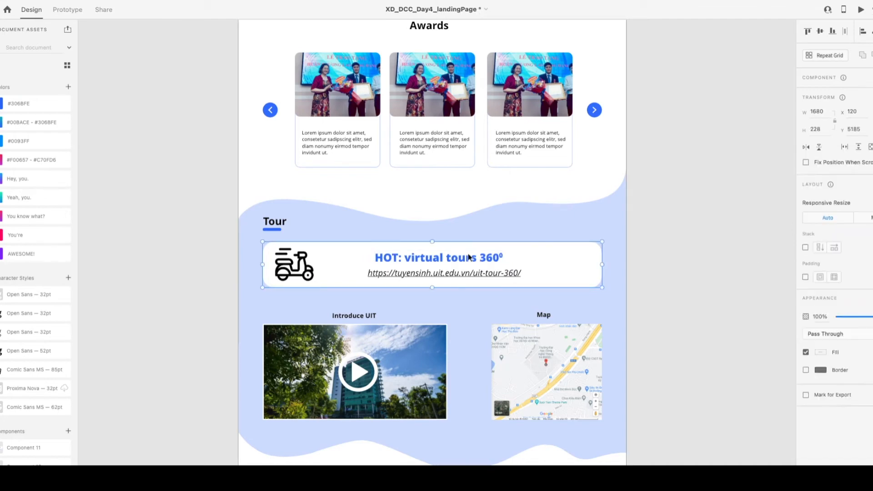
shift+click(441, 272)
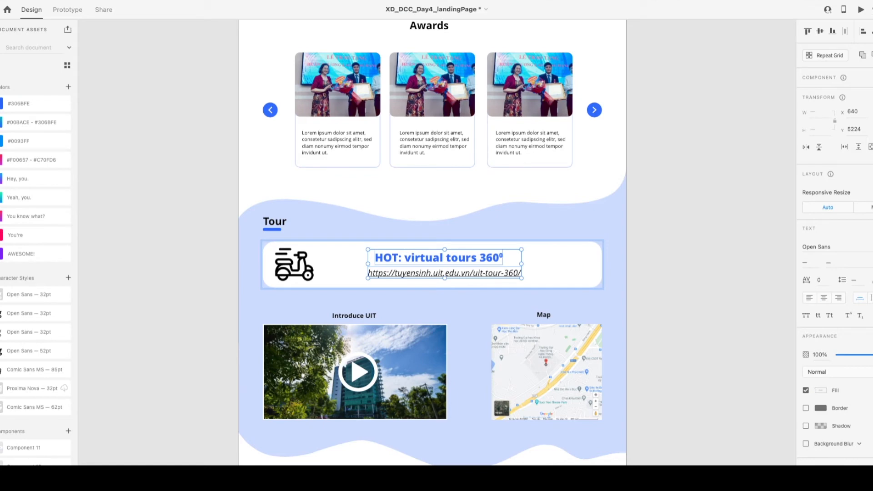
click(690, 257)
key(ctrl+s)
Set the font size of the link in the tour card to 38.
double_click(427, 262)
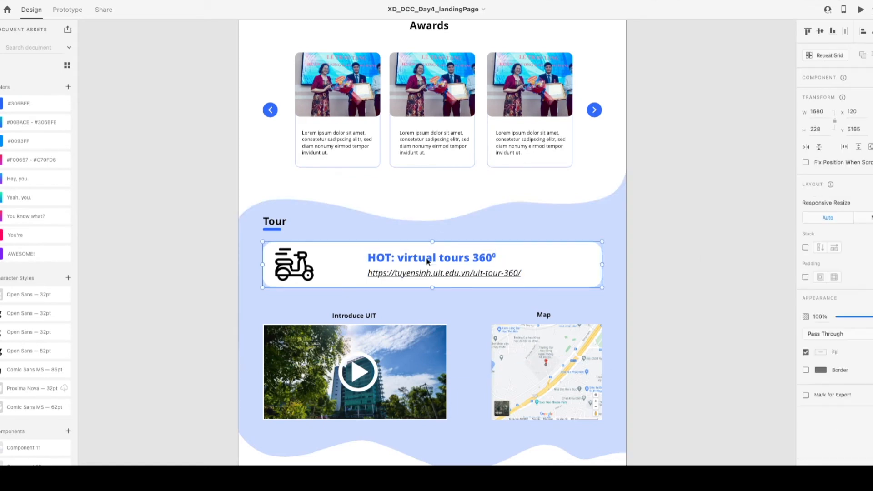
click(682, 277)
super+double_click(495, 277)
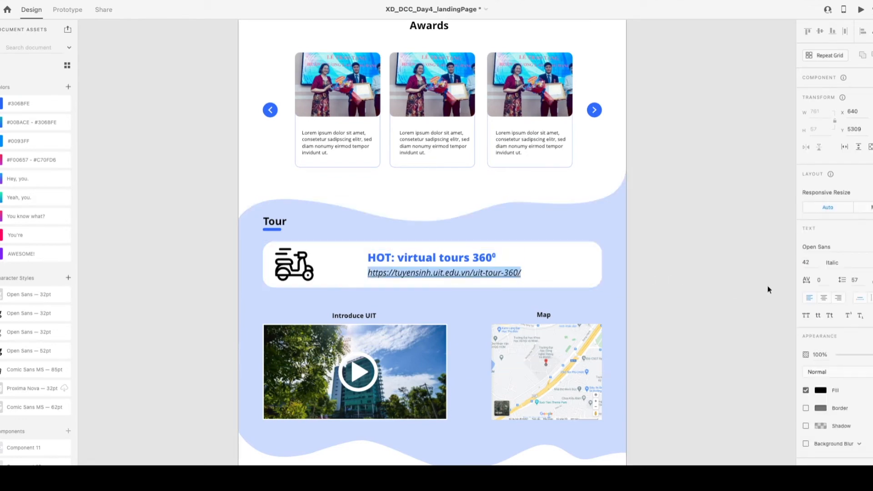
click(812, 264)
key(Down)
key(Down)
key(Down)
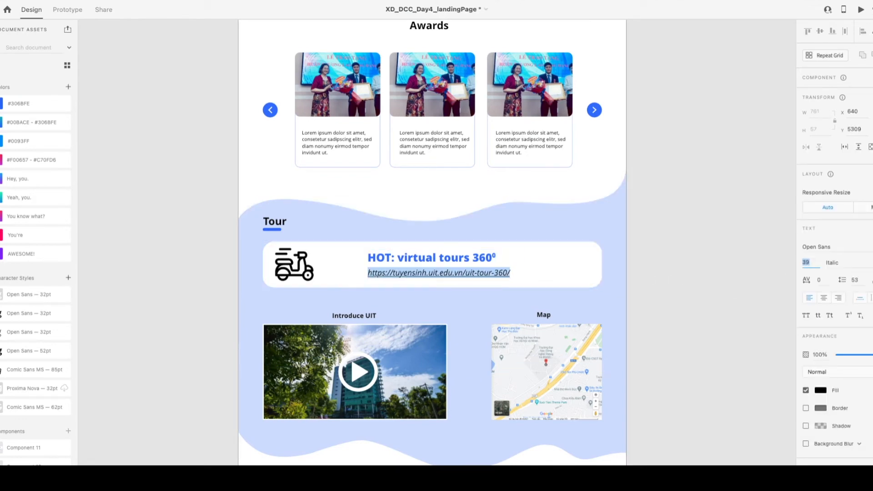
key(Down)
key(Down)
key(Down)
key(Down)
key(Down)
key(Up)
key(Up)
key(Up)
key(Up)
key(Up)
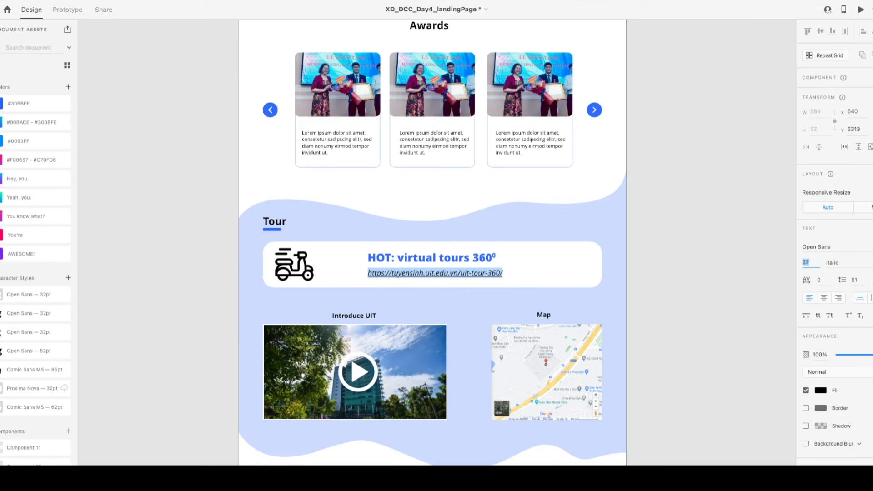
key(Down)
key(Up)
key(Down)
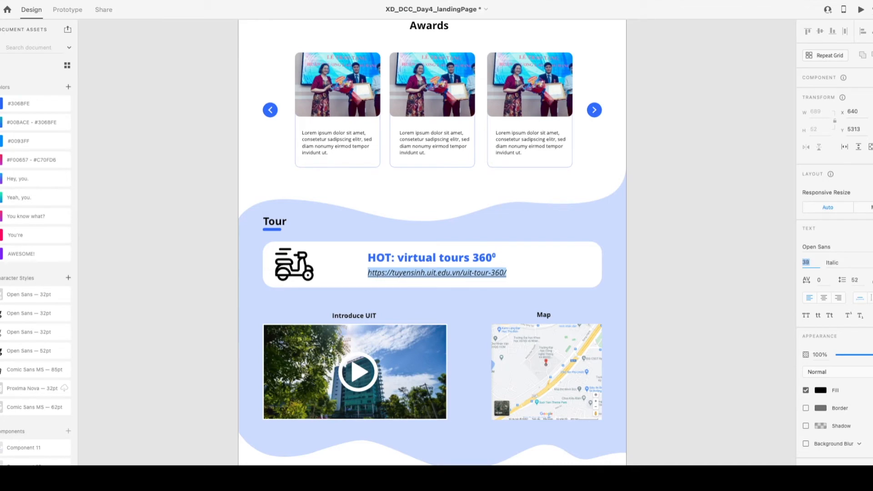
click(680, 286)
Widen the HOT heading's character spacing to 43 so its width matches the link.
double_click(411, 258)
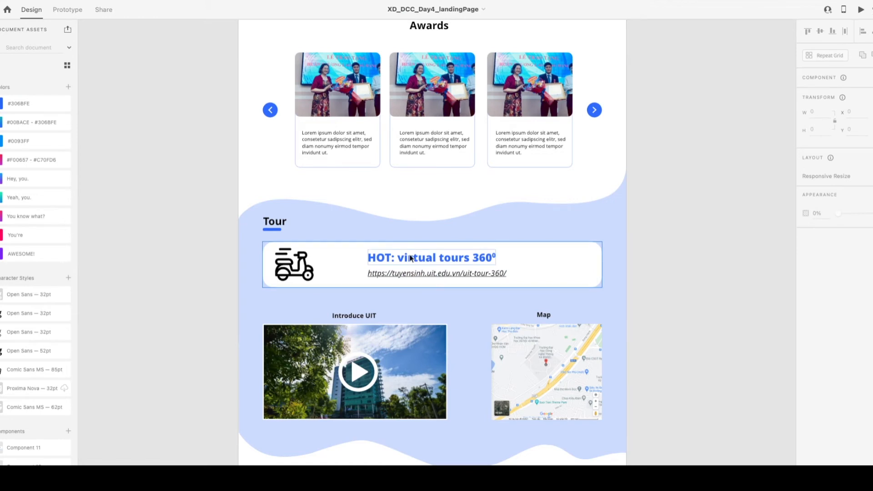
click(819, 280)
key(Up)
key(Up)
key(Up)
key(Up)
key(Up)
key(Up)
key(Up)
key(Up)
key(Up)
key(Up)
key(Up)
key(Up)
key(Up)
key(Up)
key(Up)
key(Up)
key(Up)
key(Up)
key(Up)
key(Up)
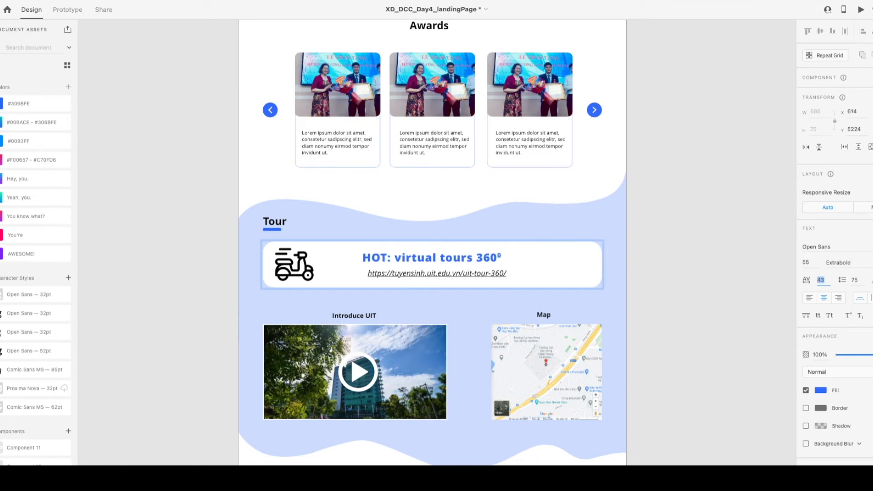
Move the HOT heading to X 640, flush with the link's left edge, and save the document.
drag(397, 258, 400, 261)
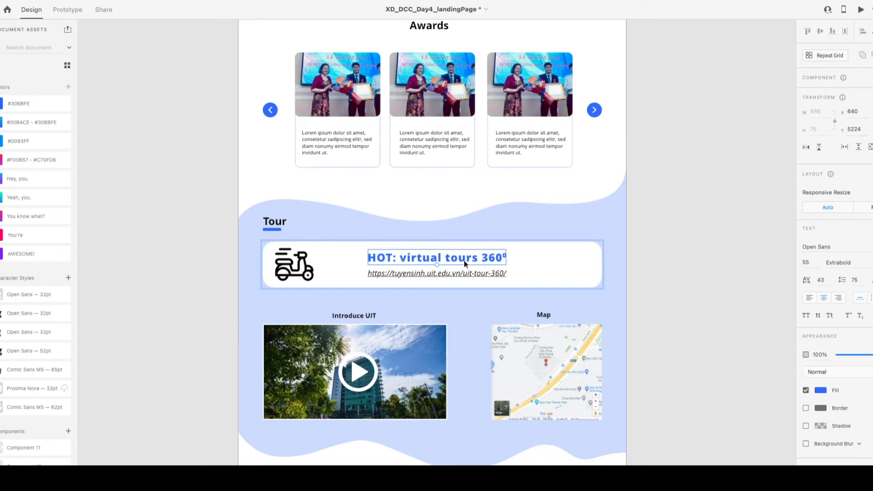
click(771, 346)
key(ctrl+s)
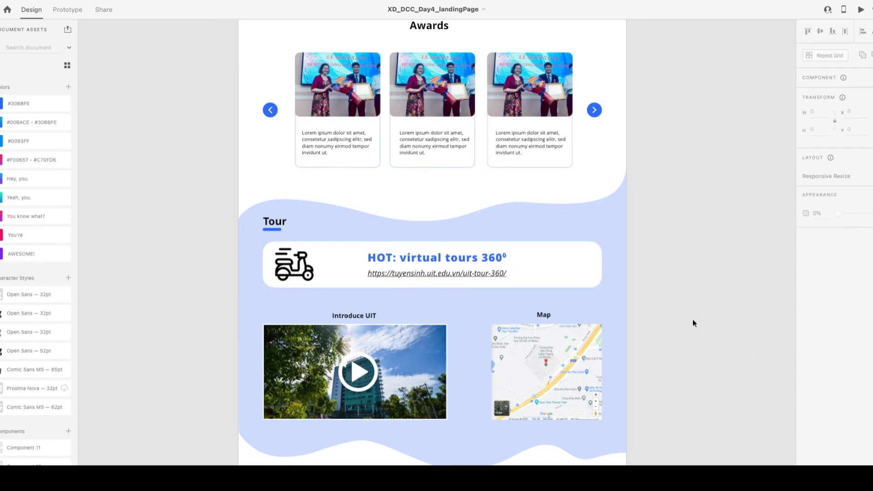
Move the HOT heading and the link together down, placing the heading at Y 5228, and save the document.
click(451, 261)
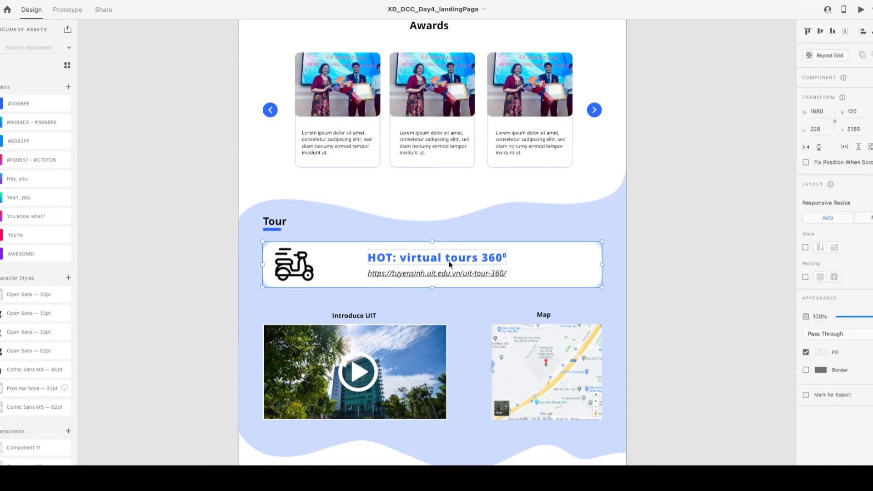
double_click(447, 264)
shift+click(445, 276)
key(Down)
key(Down)
key(Down)
key(Down)
key(Down)
key(Down)
key(Down)
key(Down)
key(Down)
key(Down)
key(Down)
key(Down)
key(Down)
key(Down)
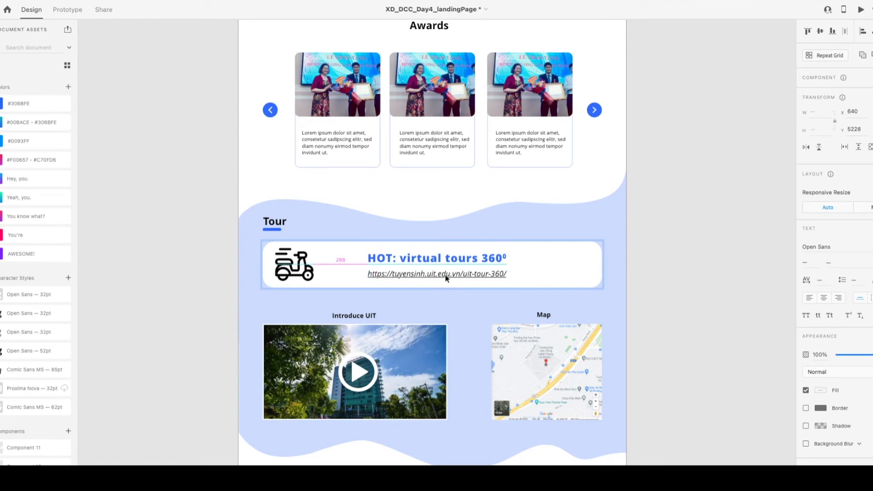
double_click(445, 274)
click(683, 268)
key(ctrl+s)
Move only the link up to Y 5313, closer to the HOT heading, and save the document.
double_click(456, 274)
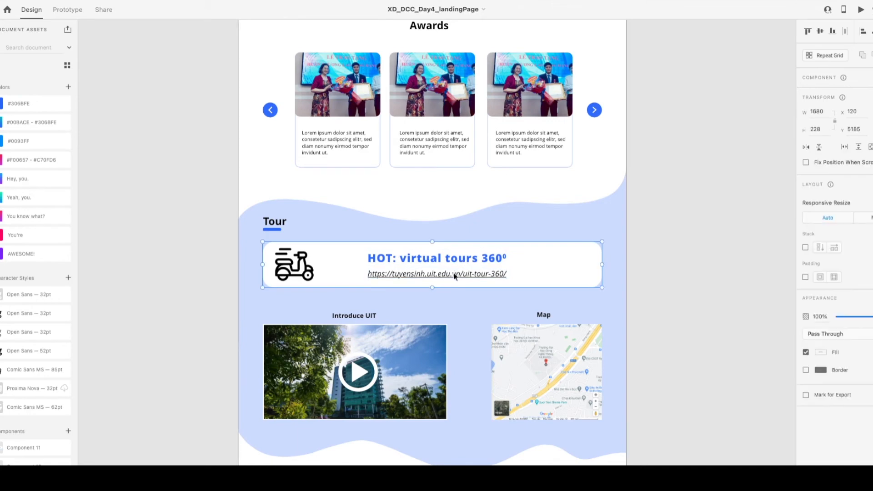
key(Up)
key(Up)
key(Up)
key(Up)
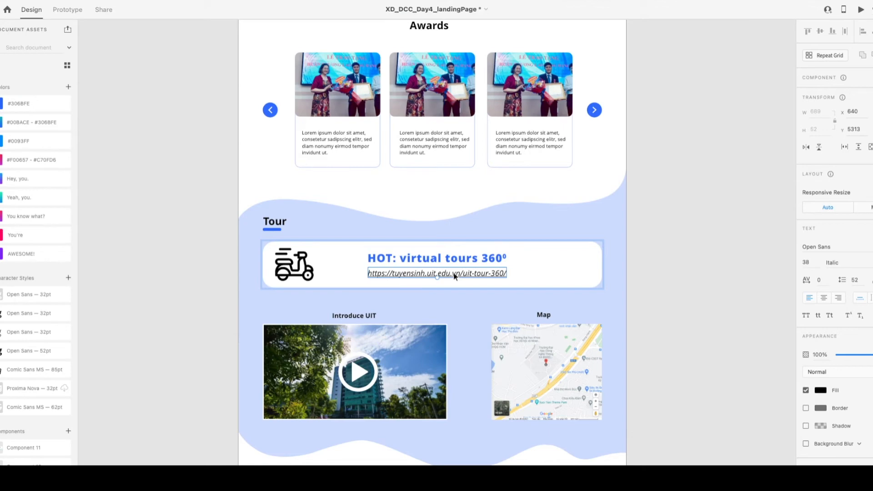
click(691, 275)
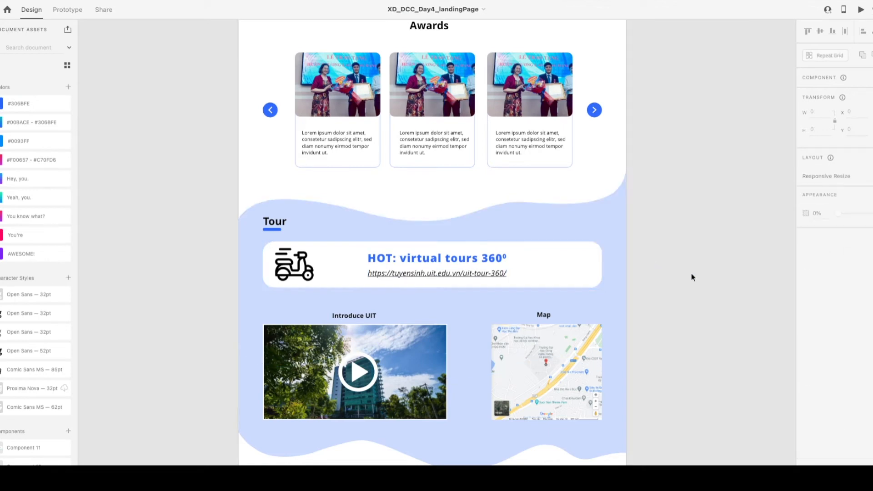
key(ctrl+s)
Try font sizes 54, 44 and 34 on the Introduce UIT caption above the video.
scroll(677, 285, down, 1)
scroll(677, 290, down, 1)
double_click(353, 268)
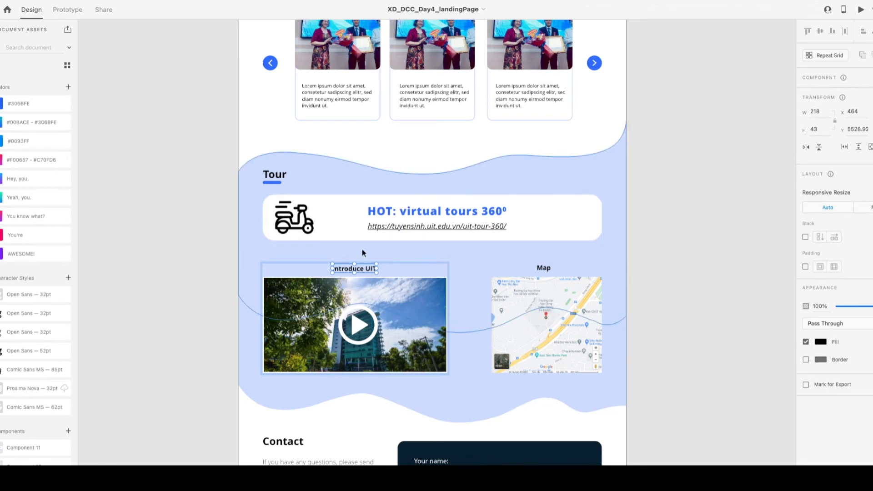
double_click(351, 269)
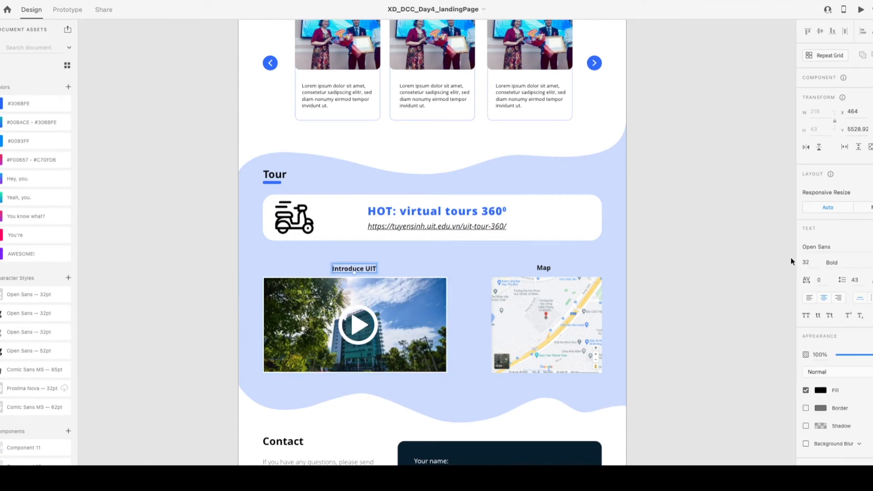
click(807, 264)
text(54)
key(Return)
text(44)
key(Return)
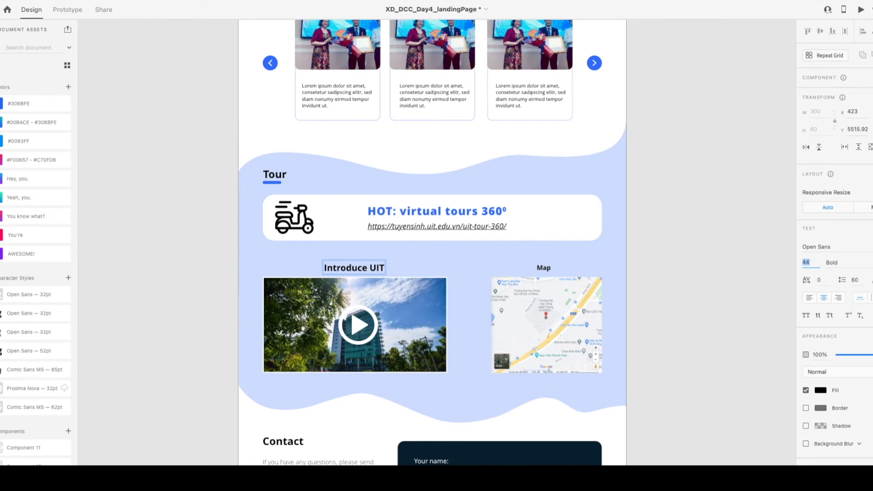
text(34)
key(Return)
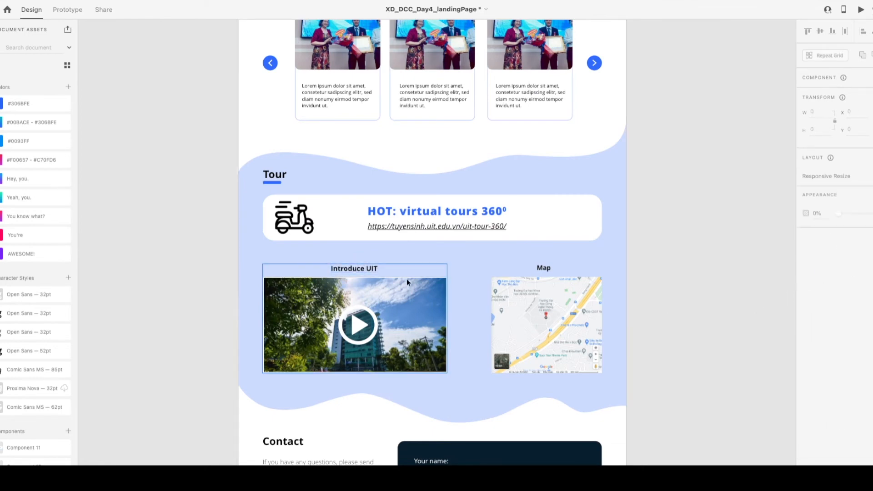
Set the Introduce UIT caption's font size to 41.
click(348, 269)
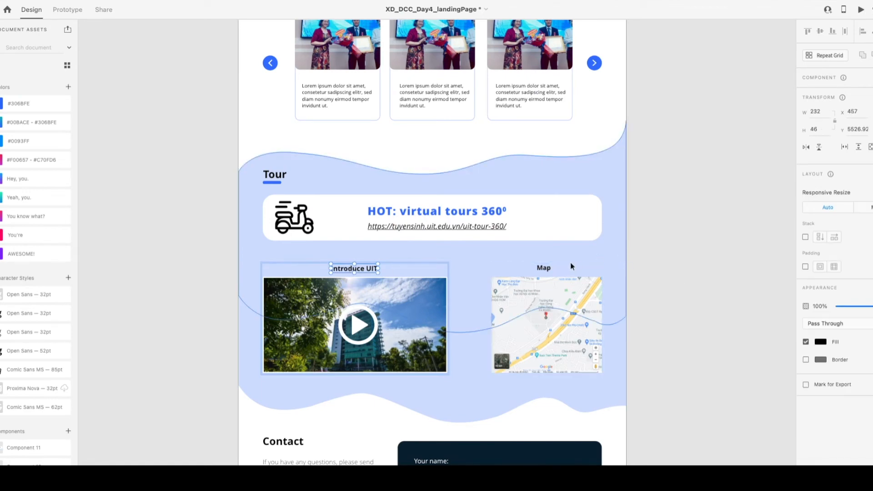
double_click(358, 271)
click(816, 268)
key(Up)
key(Up)
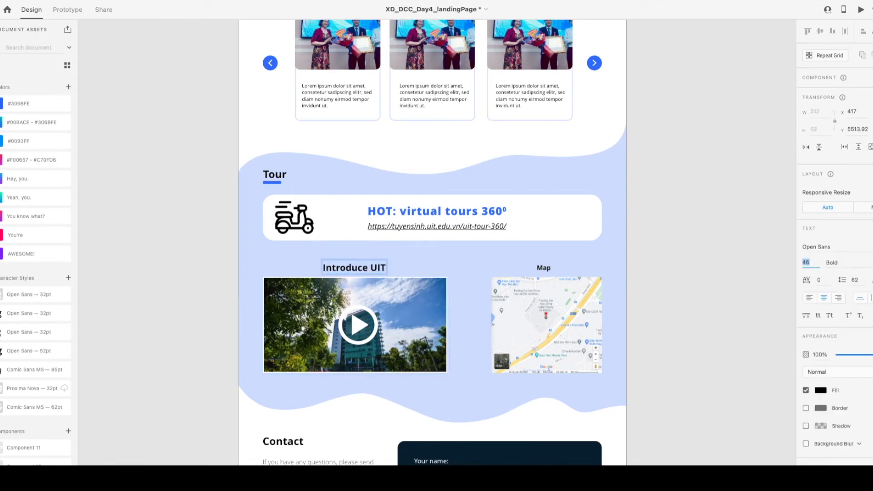
key(Up)
key(Up)
key(Up)
key(Up)
key(Up)
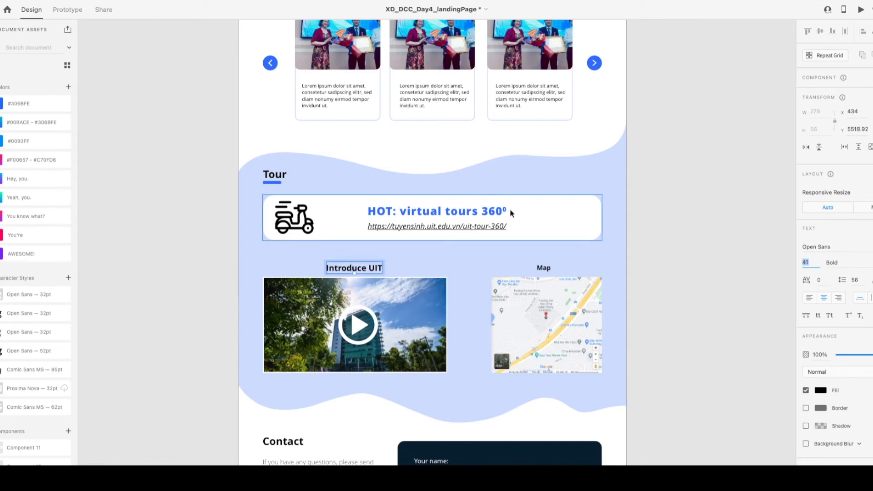
Check the Introduce UIT caption's font size and set the Map caption's font size to 41 to match.
click(538, 267)
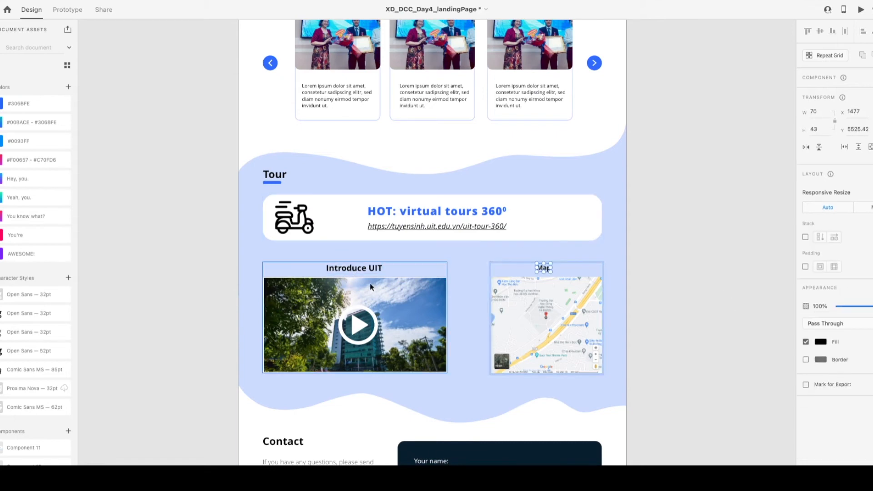
click(355, 270)
double_click(356, 269)
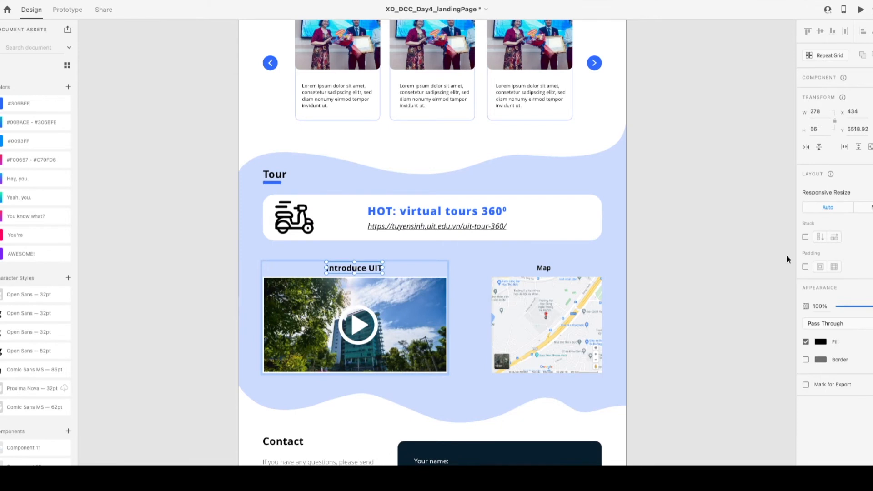
double_click(366, 269)
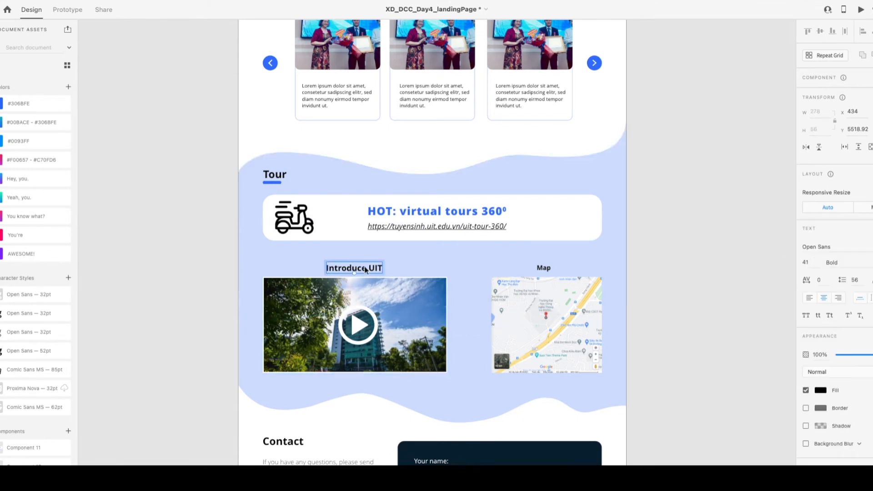
double_click(544, 269)
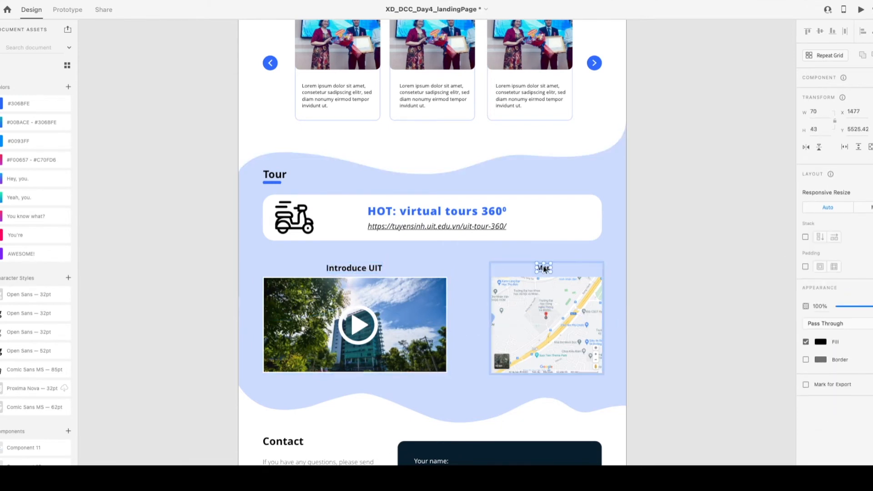
double_click(542, 267)
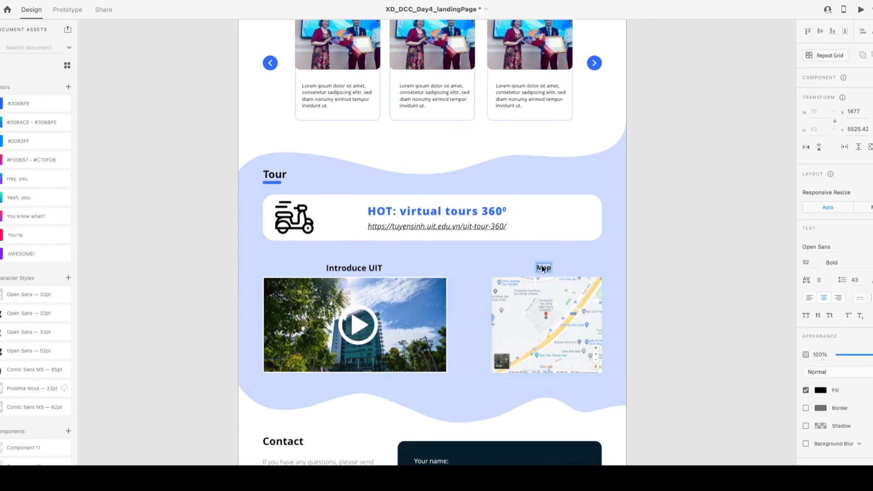
click(806, 262)
text(41)
key(Return)
click(703, 276)
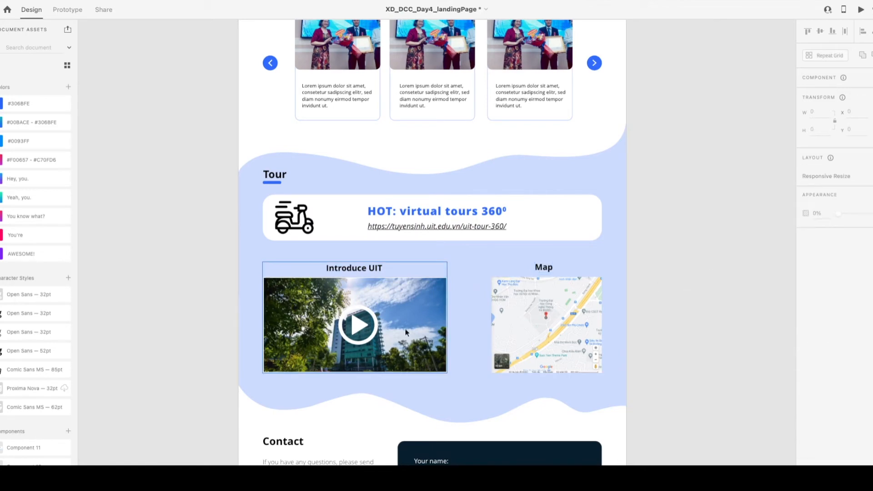
Try shrinking only the video thumbnail about its centre to 746 by 388, and undo the resize.
click(408, 343)
click(740, 303)
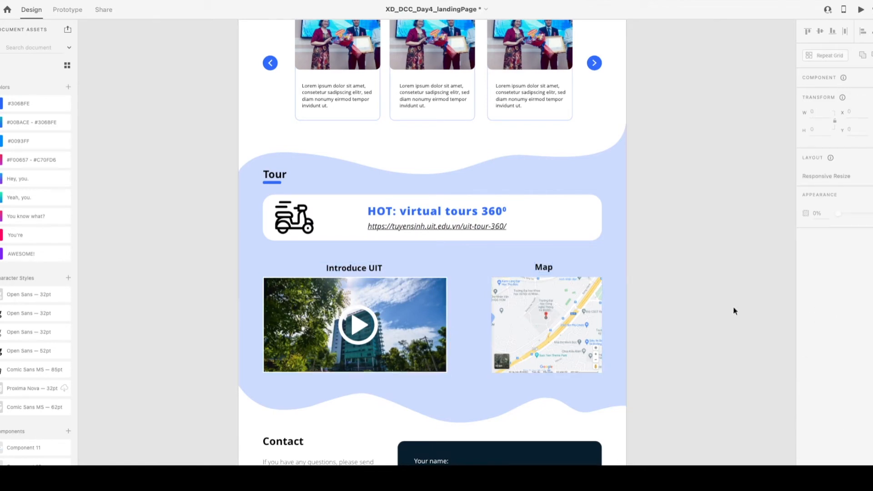
scroll(727, 306, down, 1)
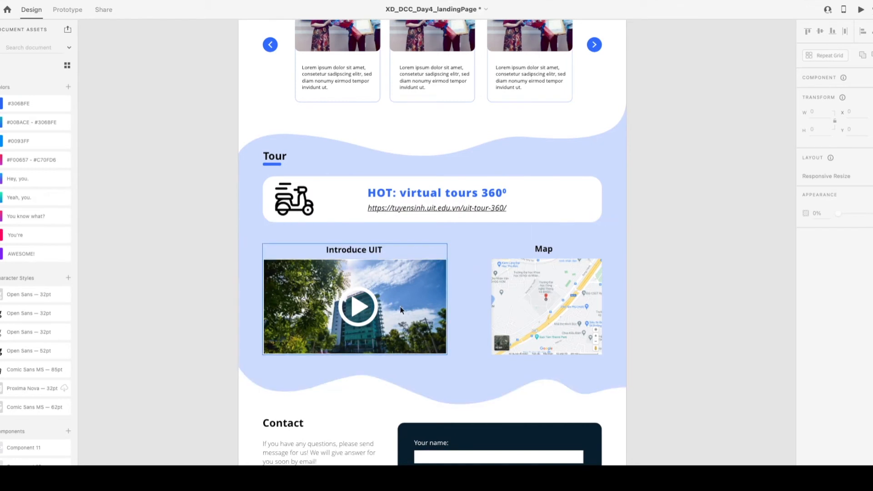
double_click(408, 316)
drag(440, 351, 435, 349)
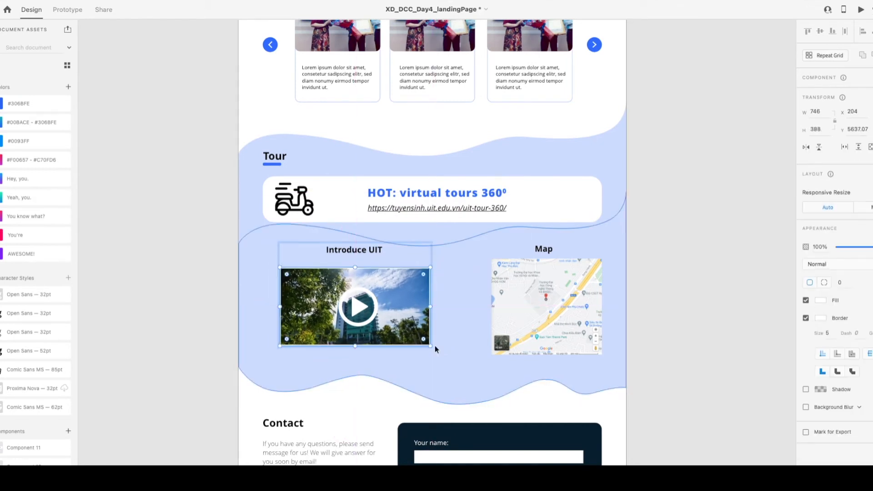
key(super+z)
click(819, 266)
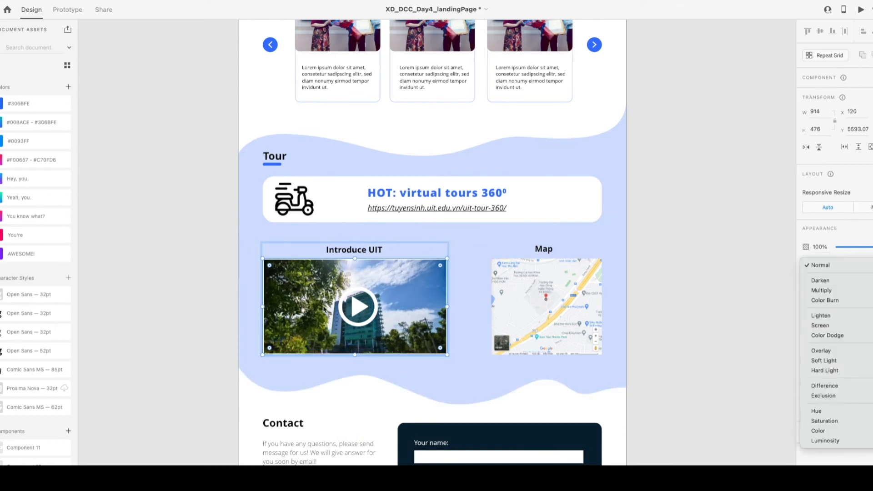
Scale the video thumbnail and play icon down together about their centre to 766 px wide, and save the document.
click(362, 310)
click(362, 310)
shift+click(415, 326)
key(alt)
drag(447, 354, 434, 348)
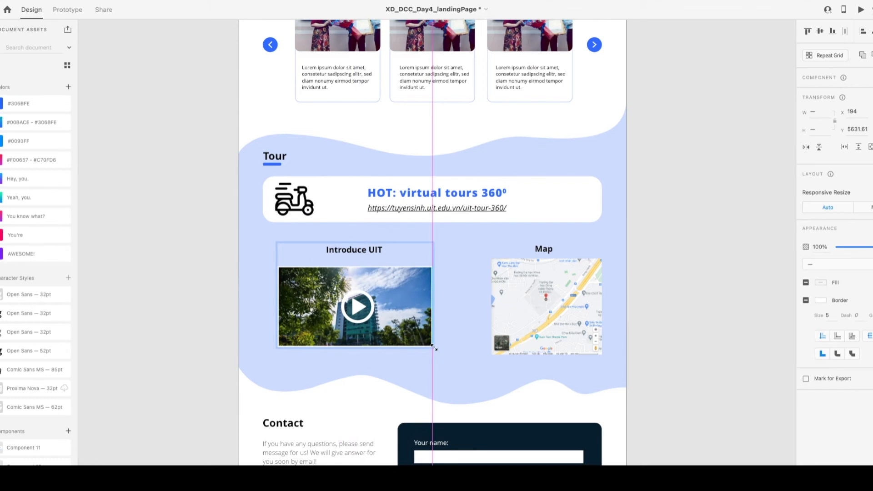
click(659, 280)
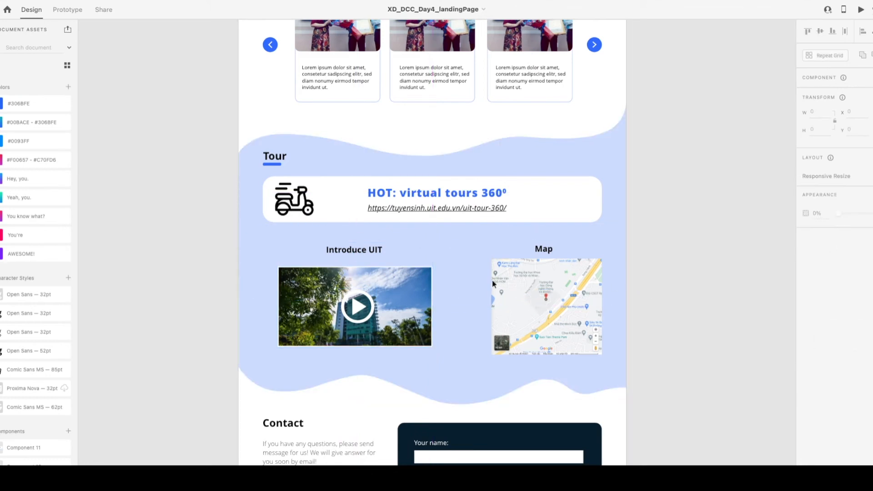
Move the map image down to Y 5630.07, aligning its upper edge with the video thumbnail's.
click(564, 312)
double_click(564, 322)
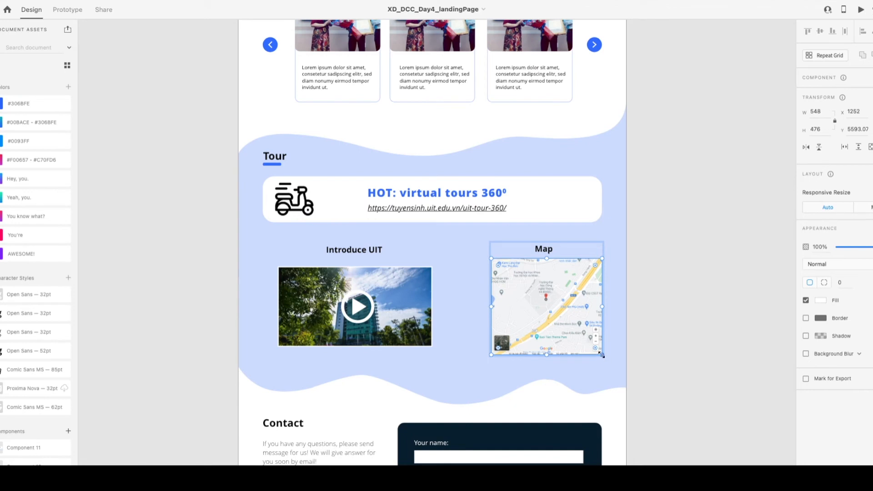
drag(518, 271, 517, 279)
double_click(404, 280)
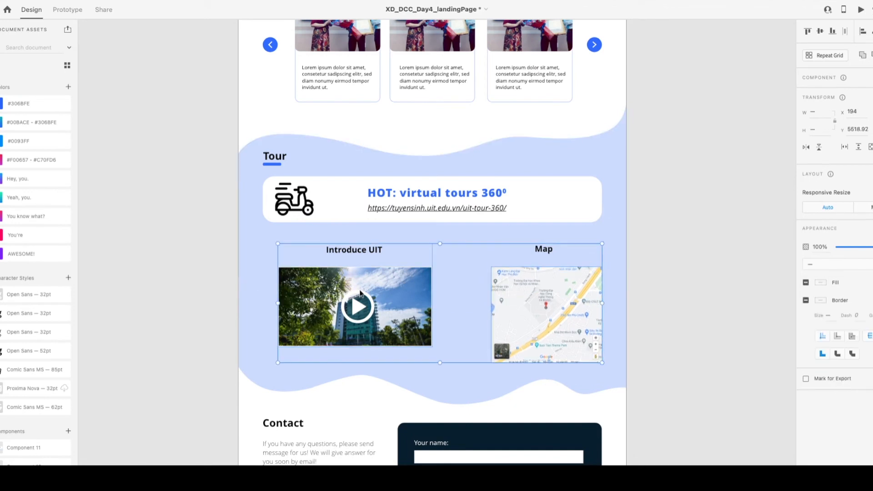
shift+click(550, 285)
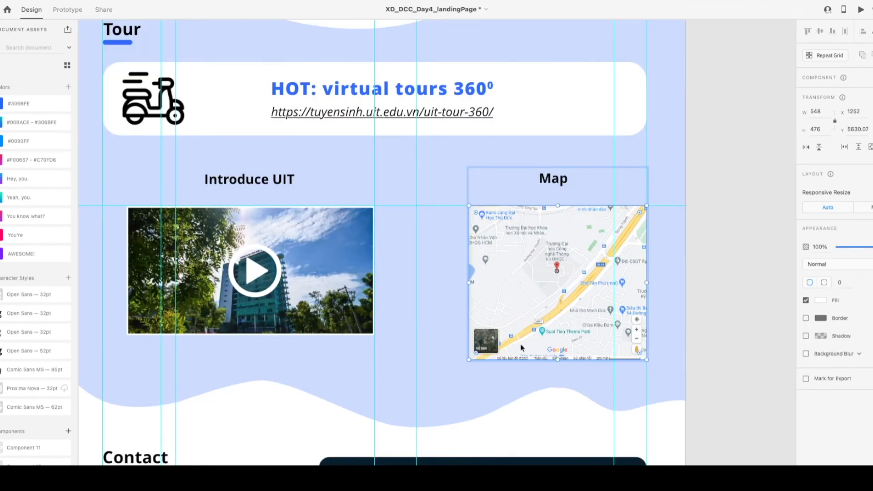
Move the horizontal guide to the video thumbnail's lower edge and draw a 548 by 400 rectangle over the map down to it.
drag(338, 206, 353, 336)
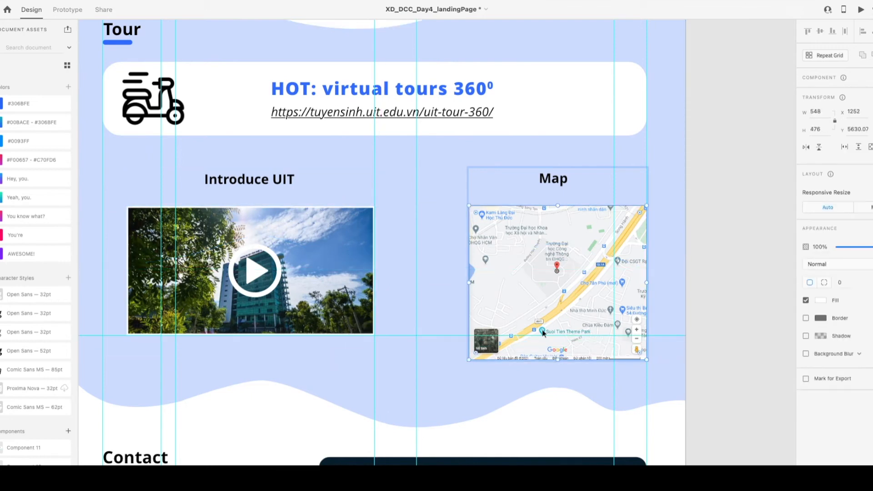
key(Escape)
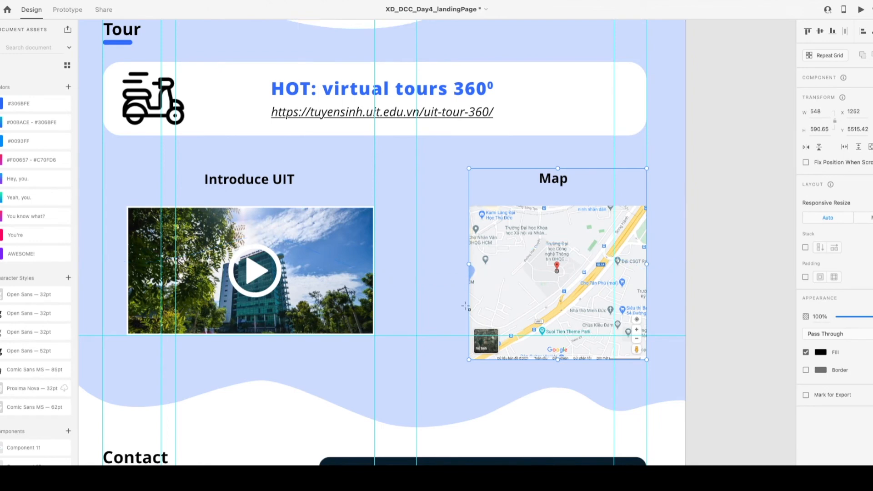
drag(469, 205, 646, 336)
Mask the map image with the rectangle, shift the image up inside the mask, and save the document.
shift+click(552, 349)
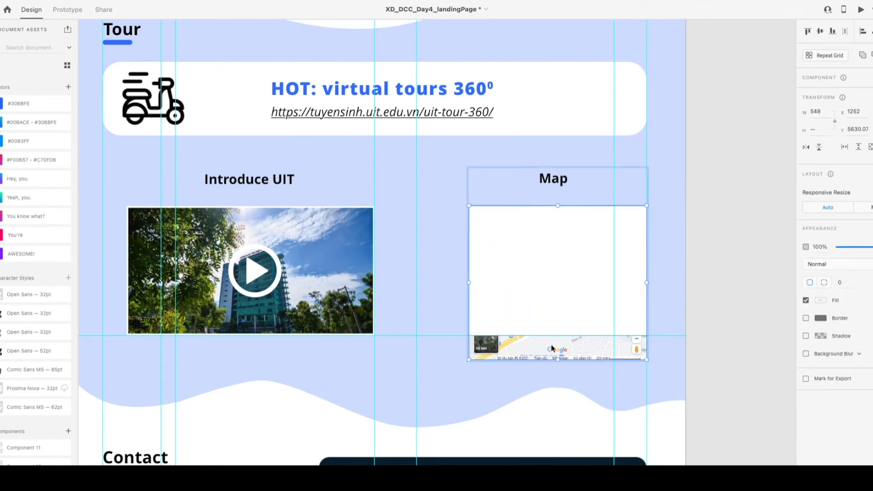
key(ctrl+shift+m)
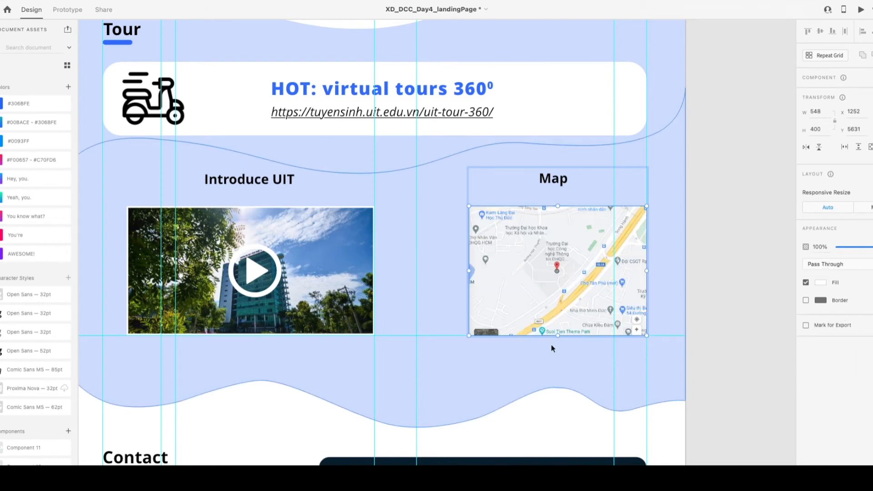
click(736, 319)
key(ctrl+s)
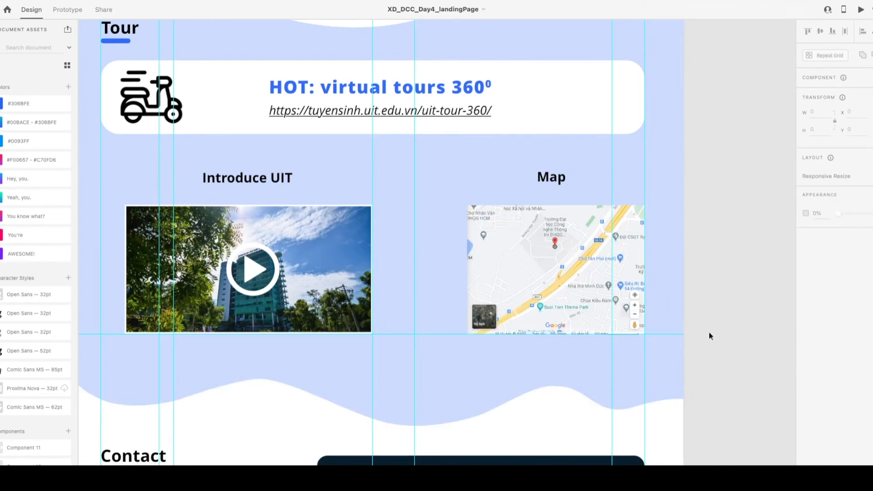
Clear the guides from the artboard and set the Introduce UIT caption's font size to 46.
scroll(707, 331, down, 1)
scroll(504, 187, down, 4)
click(560, 229)
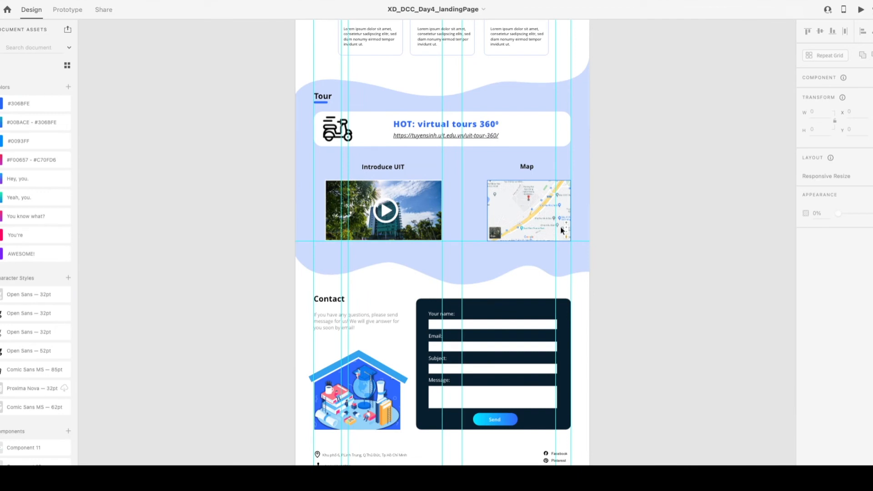
scroll(564, 232, up, 3)
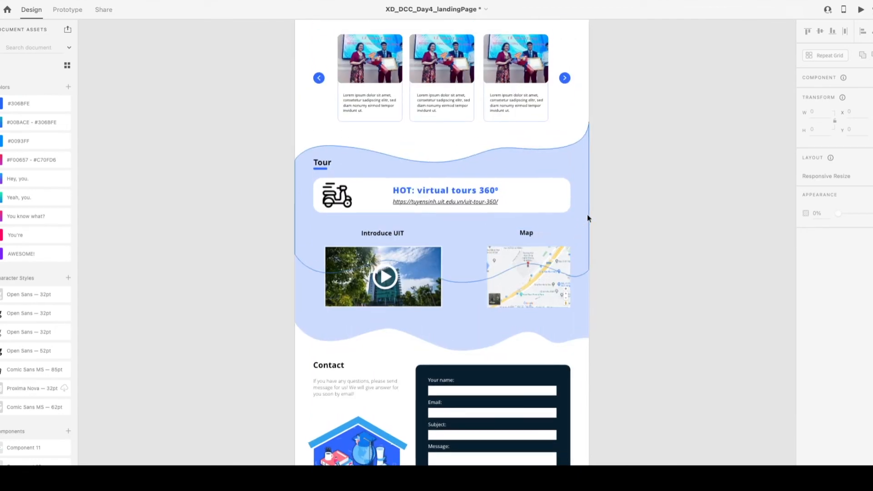
double_click(374, 233)
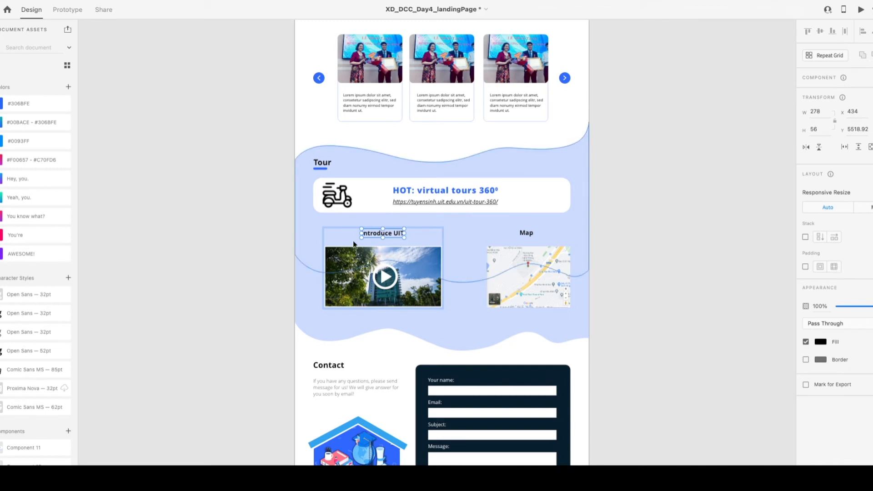
double_click(375, 235)
click(808, 262)
key(Up)
key(Up)
key(Up)
key(Up)
key(Up)
key(Up)
key(Up)
key(Up)
key(Up)
key(Up)
key(Up)
key(Down)
key(Down)
key(Down)
key(Down)
key(Down)
key(Down)
Enlarge the Map caption's font size to match the Introduce UIT caption.
click(520, 234)
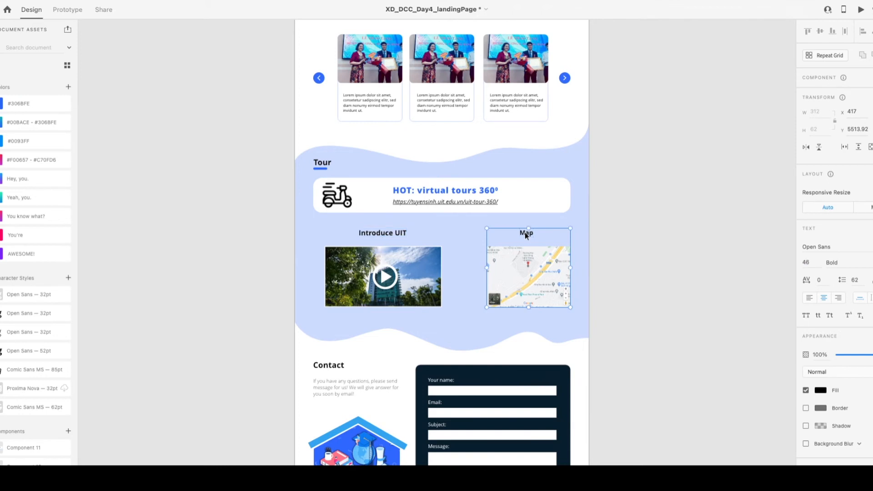
double_click(526, 233)
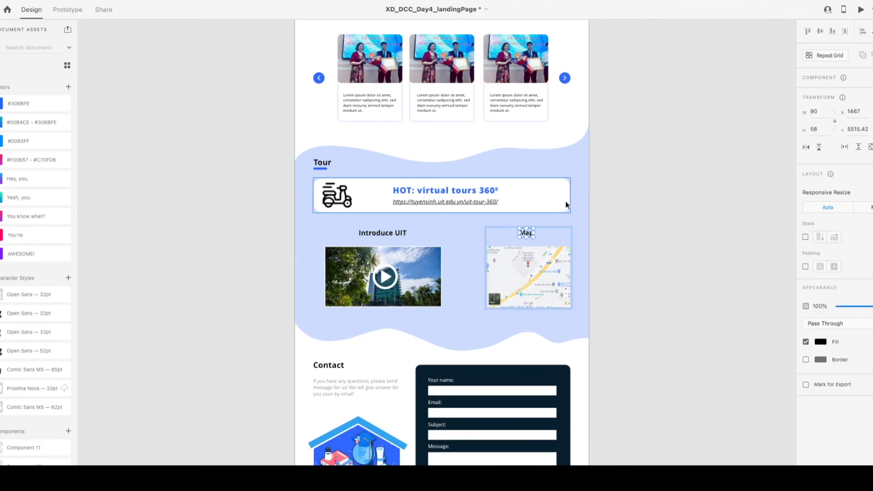
double_click(525, 233)
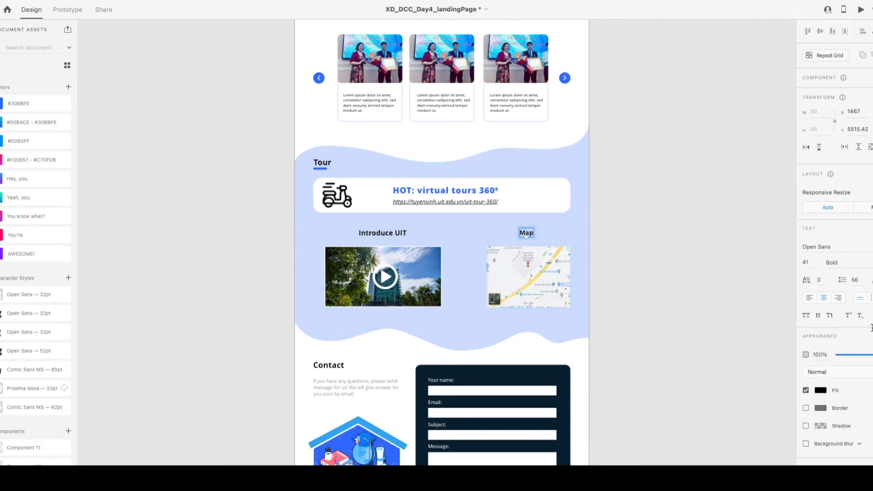
click(813, 264)
key(Up)
key(Up)
key(Up)
key(Up)
click(764, 277)
Move the Introduce UIT and Map captions down about 20 px, closer to their images, and save the document.
double_click(388, 233)
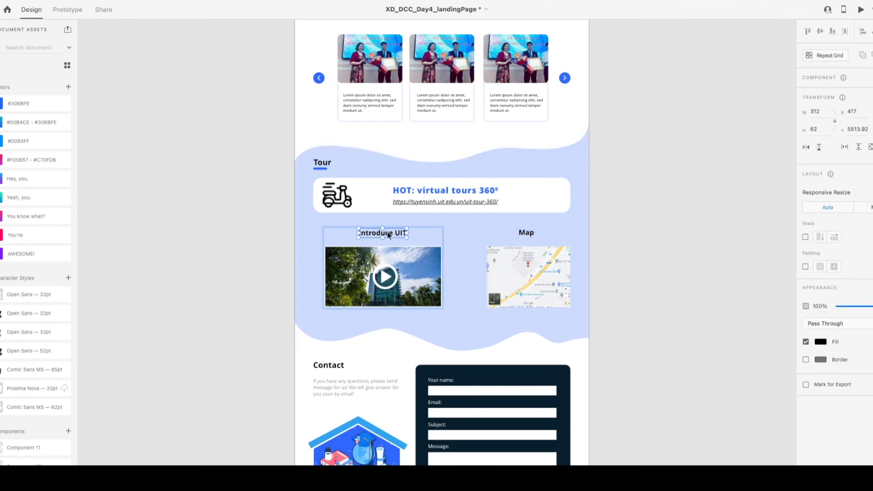
click(679, 222)
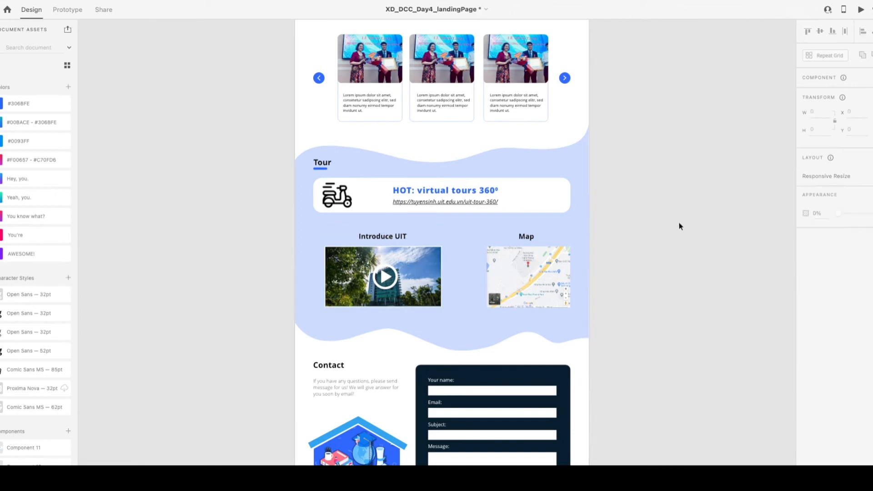
key(ctrl+s)
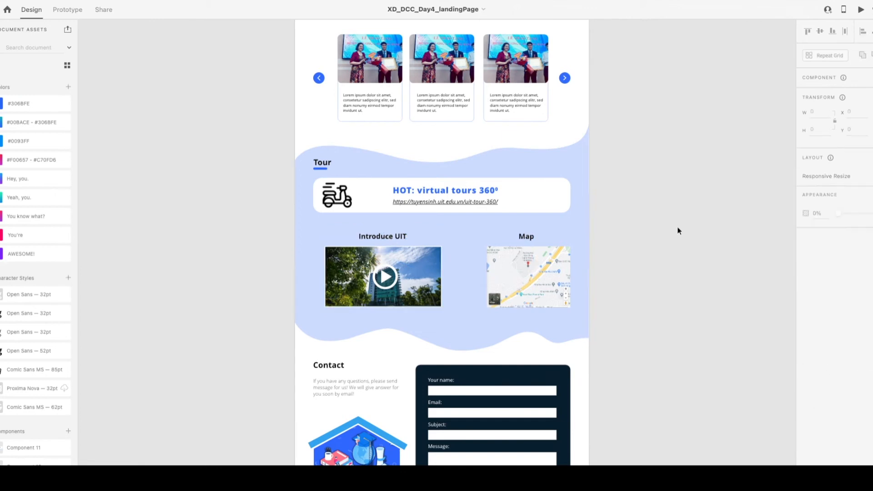
Nudge the video and map groups together vertically to settle at Y 5544, and save the document.
scroll(673, 248, down, 1)
click(340, 248)
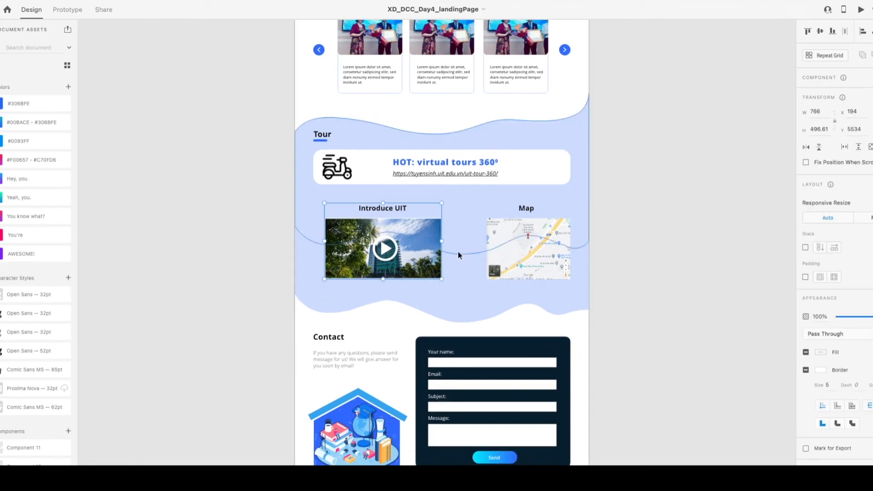
key(shift+Down)
key(shift+Down)
key(shift+Down)
key(shift+Down)
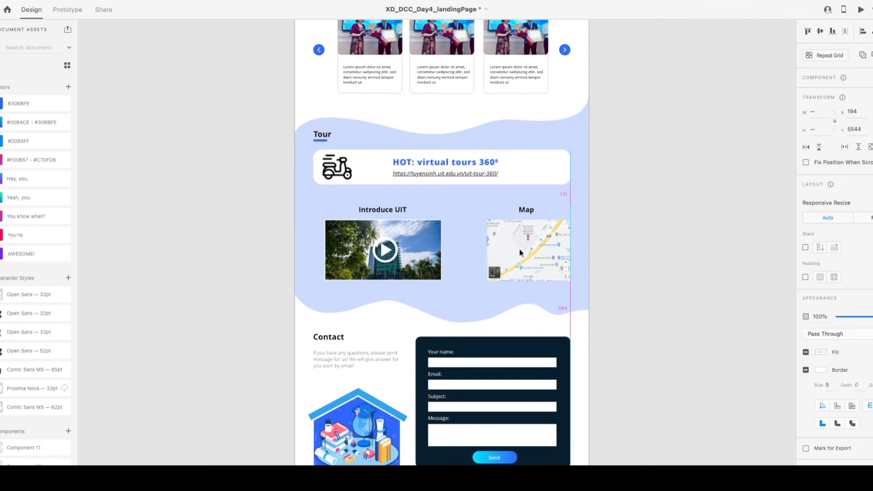
key(shift+Up)
key(shift+Up)
key(shift+Up)
key(shift+Up)
key(shift+Down)
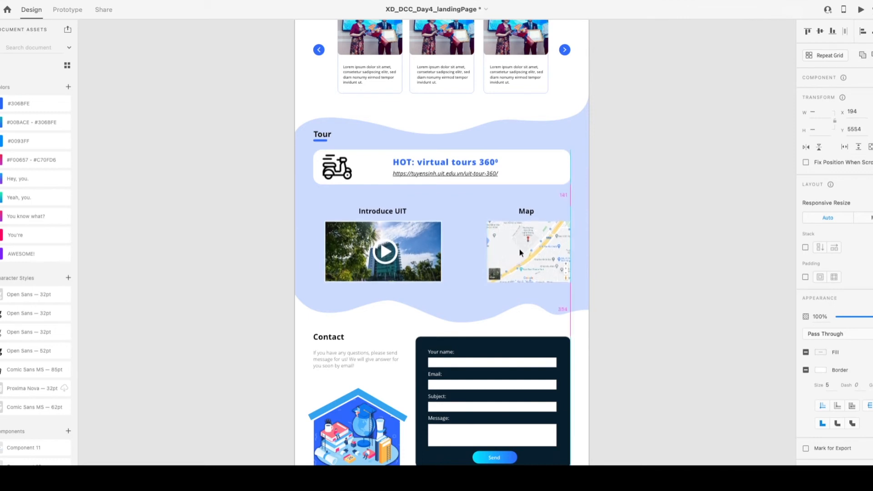
key(shift+Down)
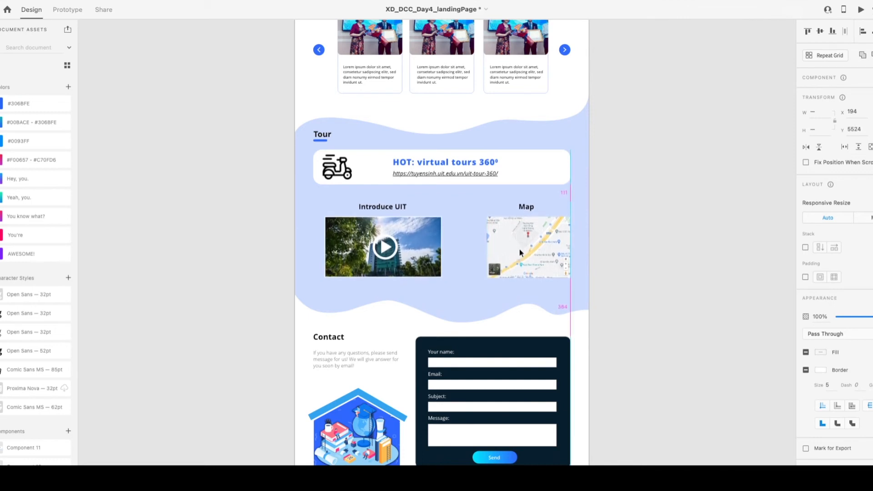
key(shift+Up)
key(shift+Up)
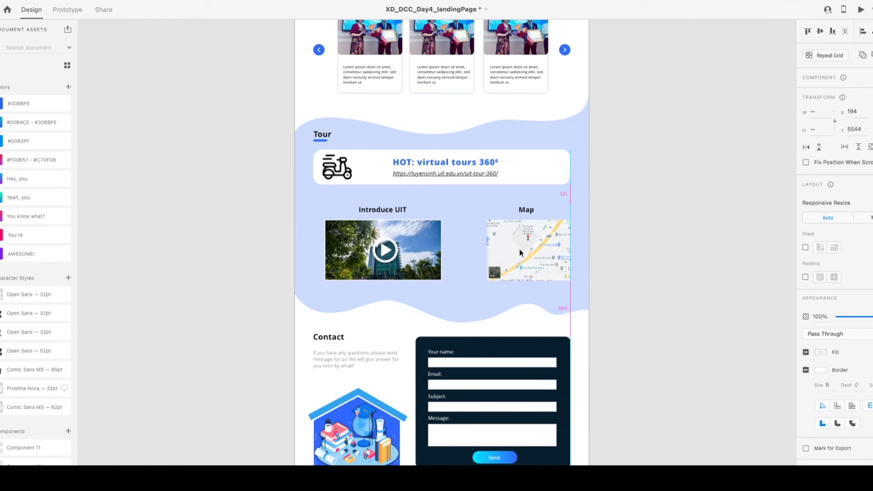
key(shift+Down)
click(635, 250)
key(ctrl+s)
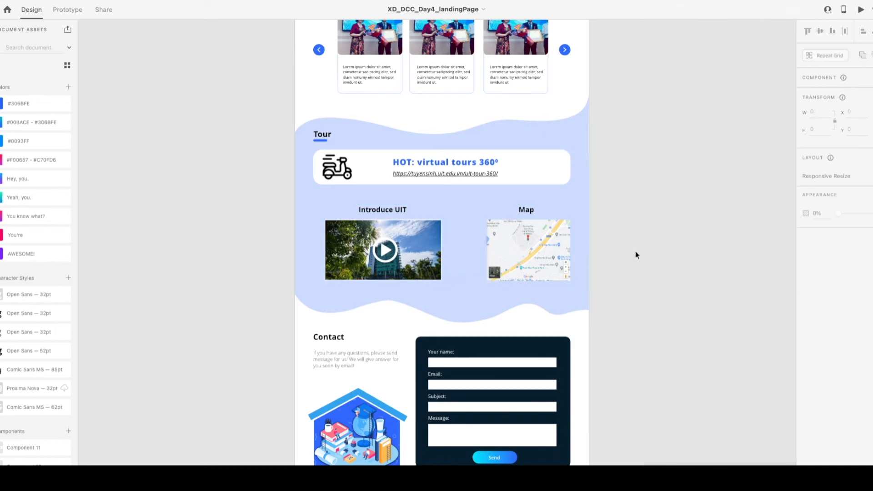
Review the spacing of the Tour section's card, video and map, comparing it with the About Us section.
scroll(634, 251, up, 3)
scroll(579, 283, up, 5)
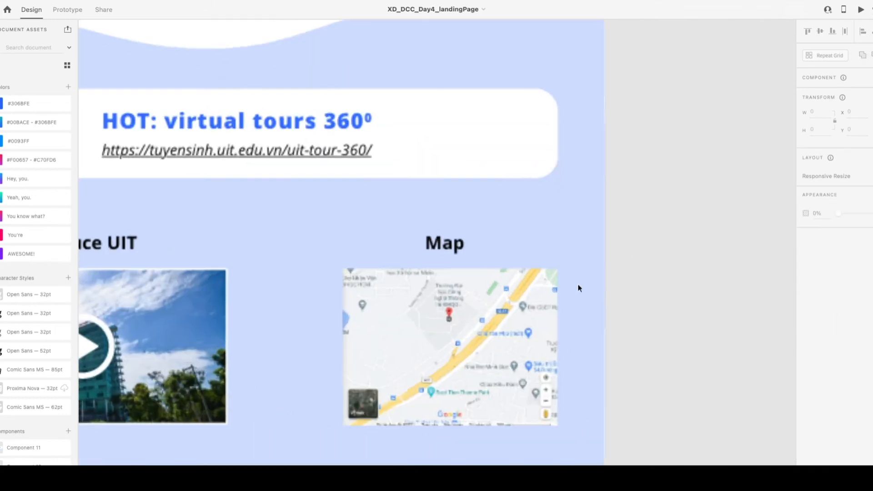
scroll(593, 279, down, 3)
scroll(593, 280, left, 3)
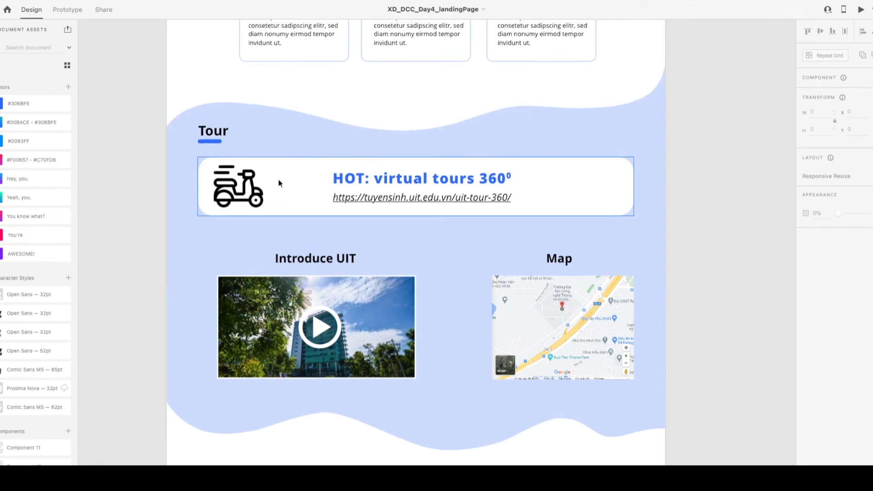
scroll(278, 179, up, 15)
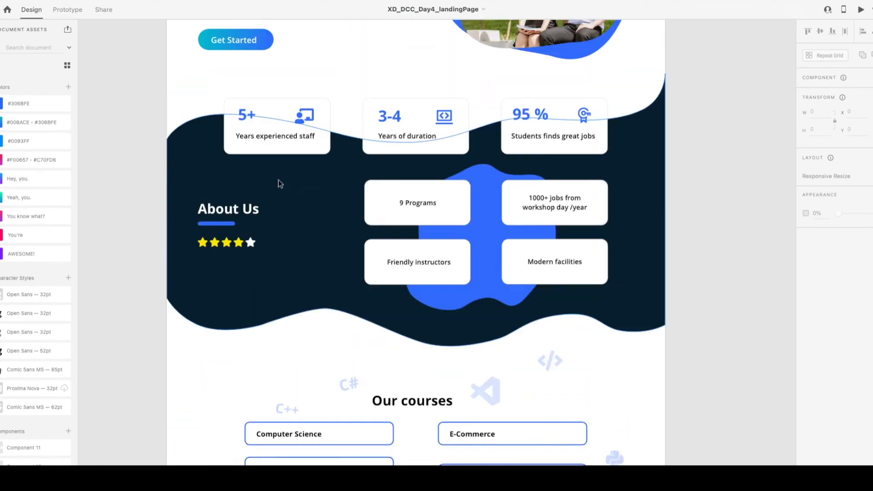
scroll(279, 180, down, 15)
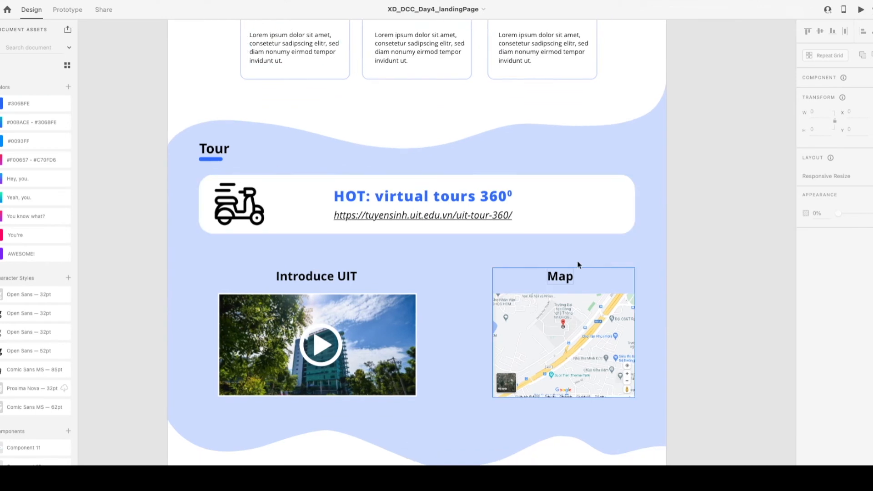
scroll(716, 219, down, 2)
scroll(717, 220, up, 1)
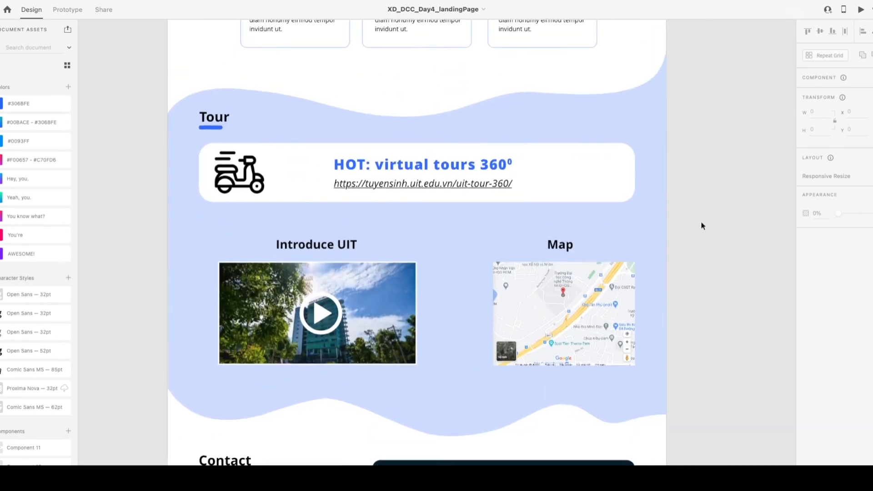
Move the Tour heading, its underline and the virtual tours card down together by 50 px.
scroll(700, 221, down, 2)
click(279, 139)
shift+click(282, 144)
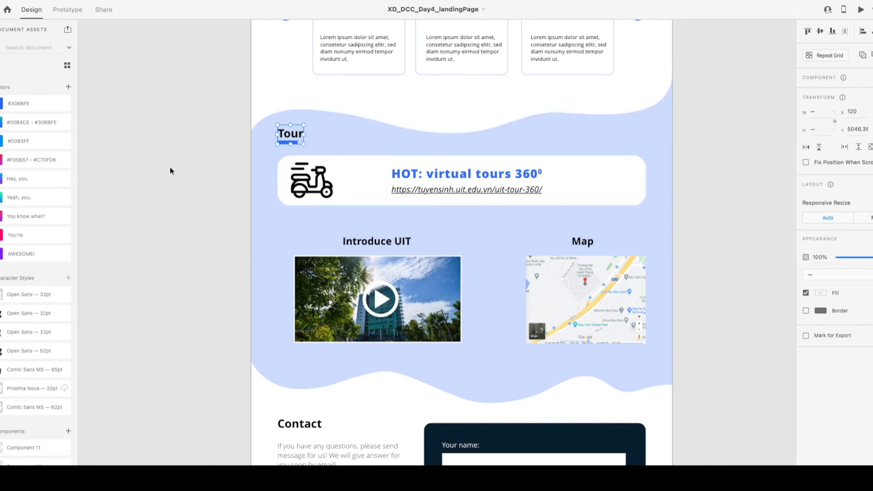
shift+click(467, 180)
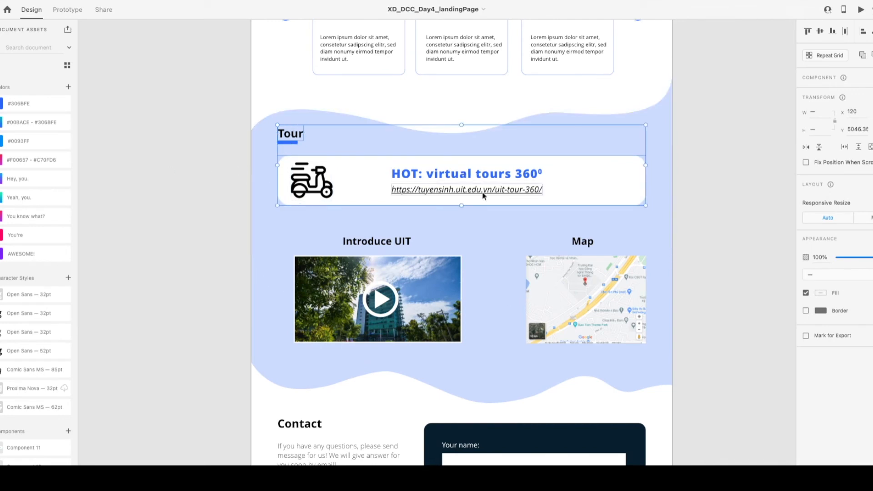
key(shift+Down)
key(shift+Down)
key(shift+Down)
key(shift+Down)
key(shift+Down)
key(shift+Down)
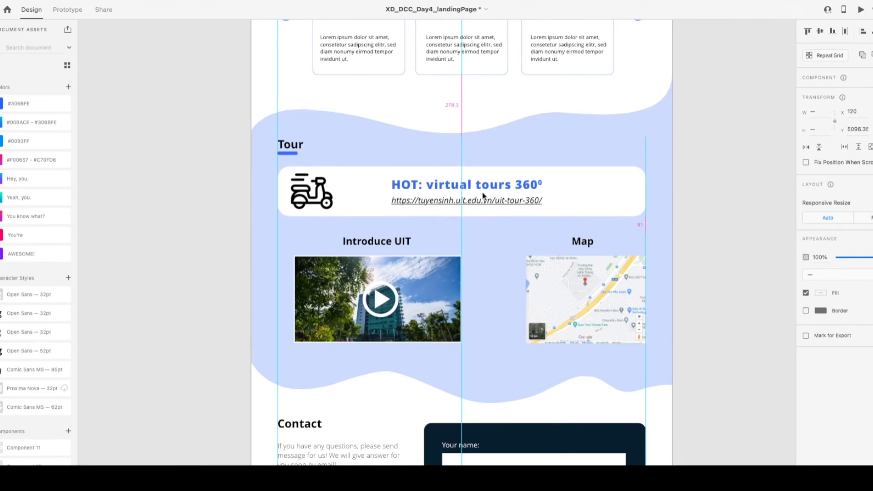
key(shift+Up)
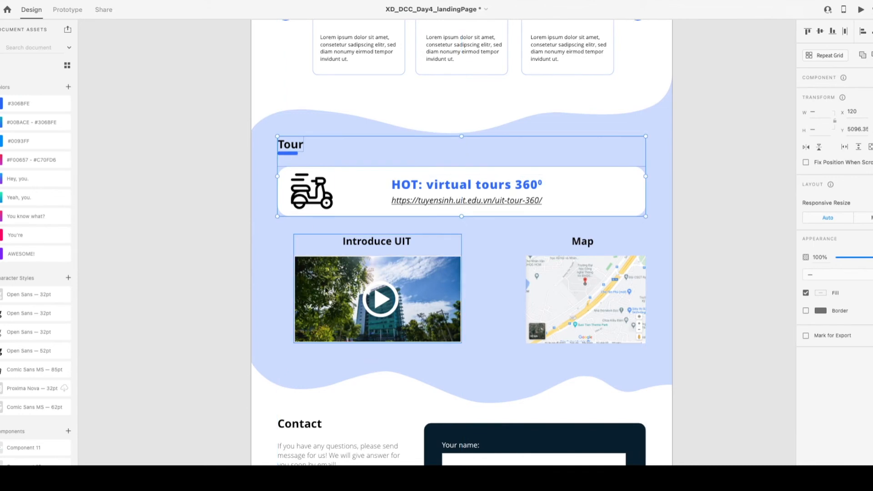
Move the Introduce UIT video and Map groups down together by 10 px and save the document.
click(398, 295)
shift+click(605, 300)
key(shift+Down)
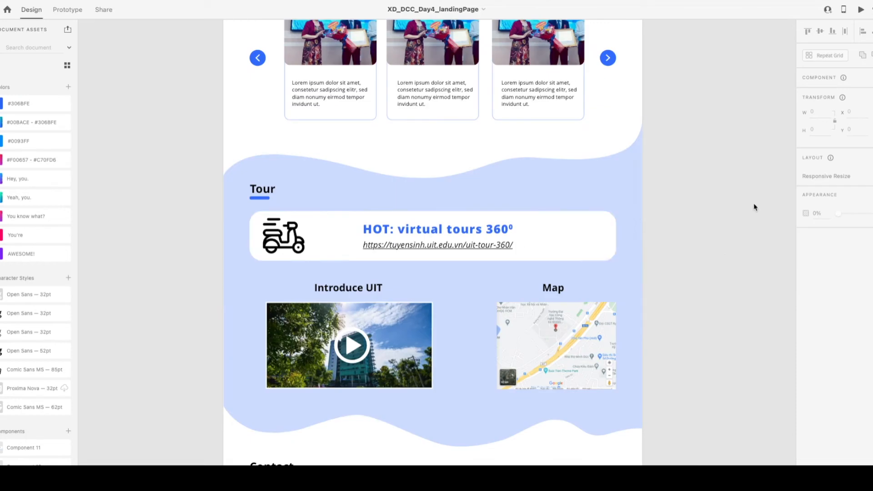
Scale down the HOT: virtual tours 360º title and its link together inside the card, and save the document.
click(421, 230)
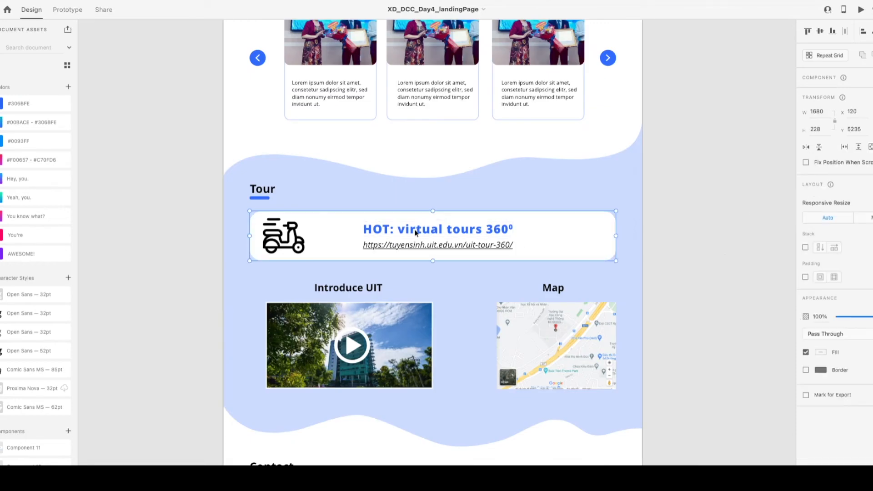
double_click(432, 248)
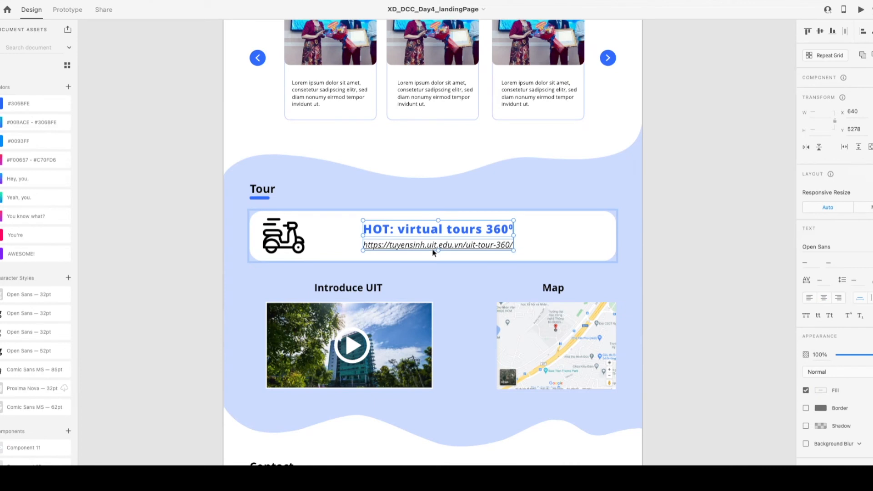
drag(514, 250, 511, 248)
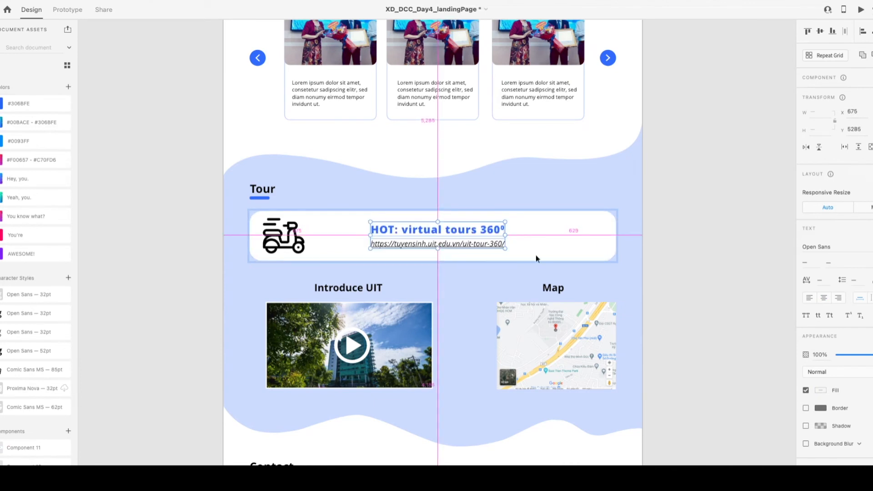
click(722, 236)
key(ctrl+s)
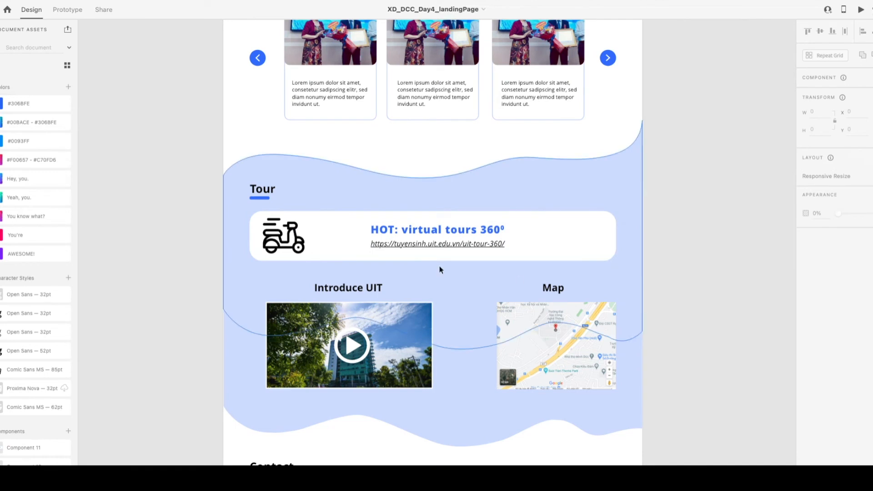
Shrink the scooter icon in the virtual tours card slightly around its centre and save the document.
click(284, 236)
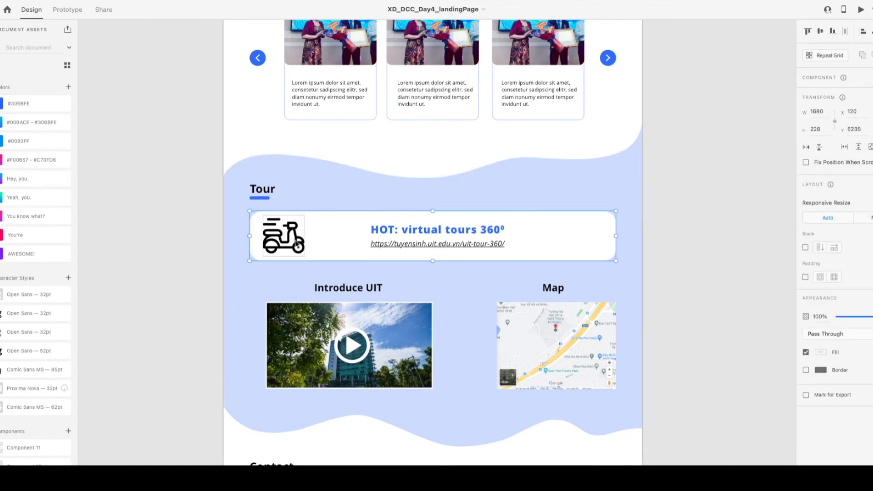
double_click(295, 244)
drag(305, 257, 299, 253)
click(710, 255)
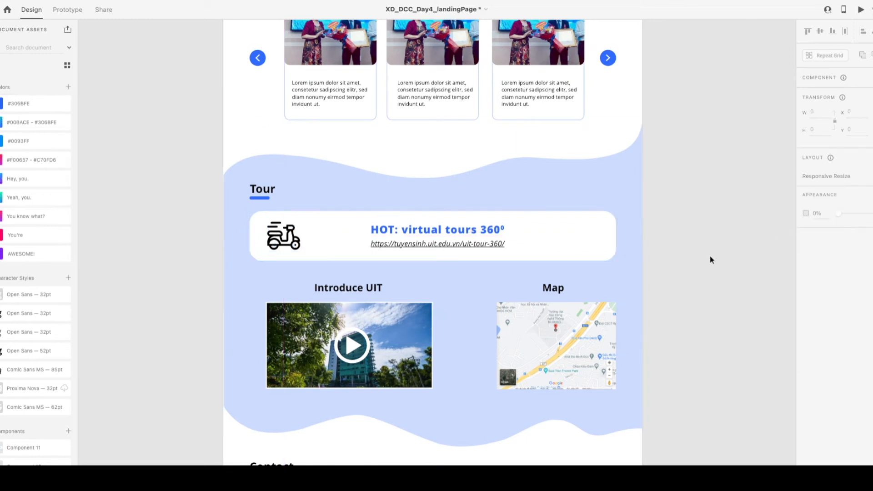
key(ctrl+s)
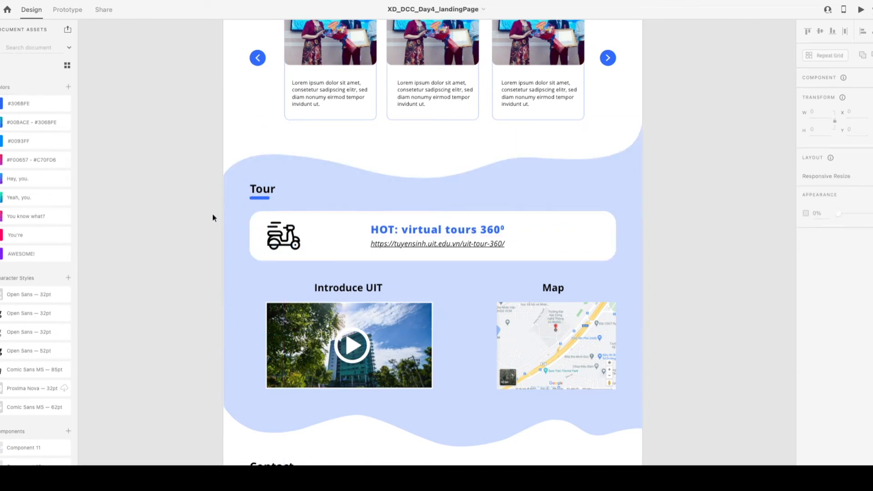
Nudge the virtual tours card vertically to settle at Y 5245.
drag(485, 253, 500, 255)
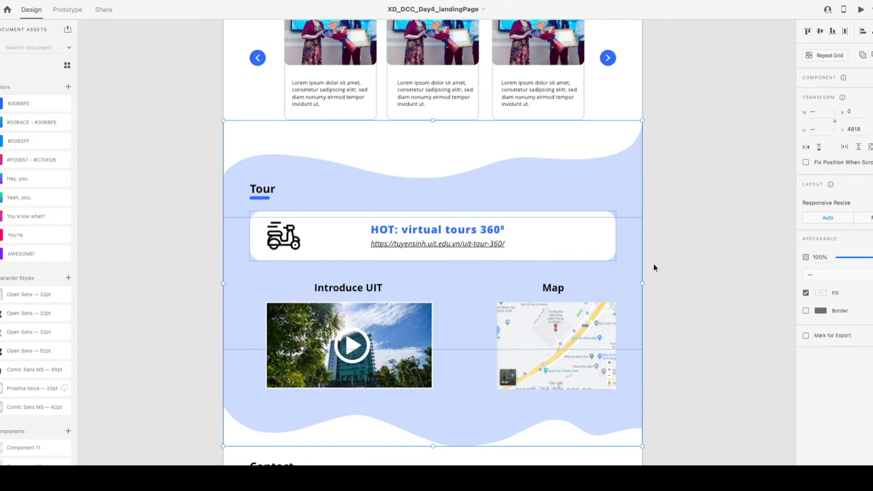
double_click(577, 245)
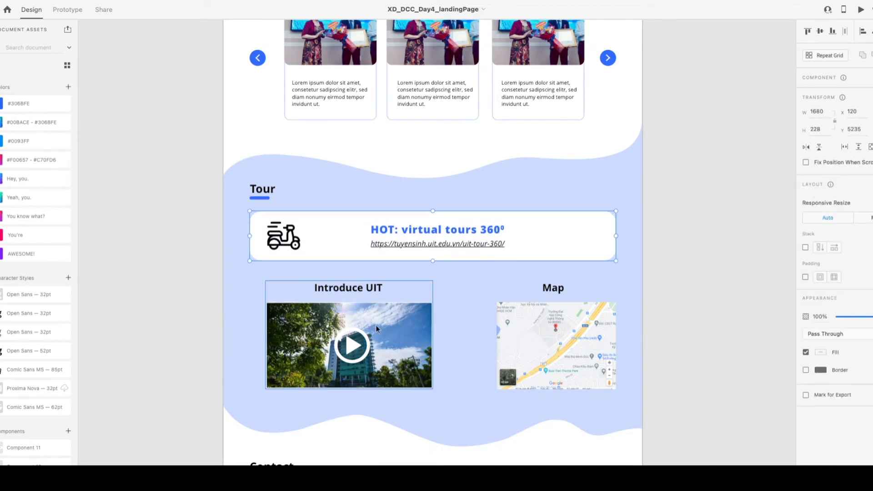
key(shift+Down)
key(shift+Down)
key(shift+Down)
key(shift+Down)
key(shift+Down)
key(shift+Up)
key(shift+Up)
key(shift+Up)
key(shift+Down)
key(shift+Up)
key(shift+Up)
key(shift+Down)
key(shift+Down)
key(shift+Down)
key(shift+Up)
key(shift+Up)
key(shift+Up)
key(shift+Down)
key(shift+Up)
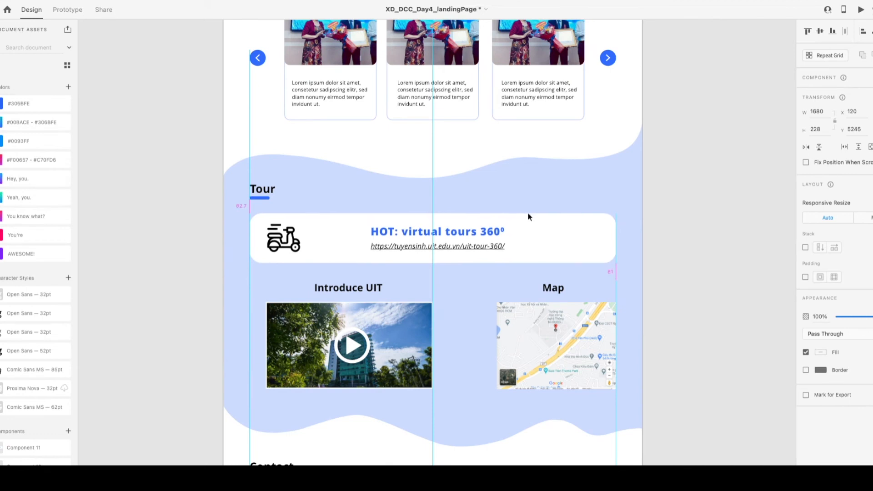
key(shift+Down)
key(shift+Up)
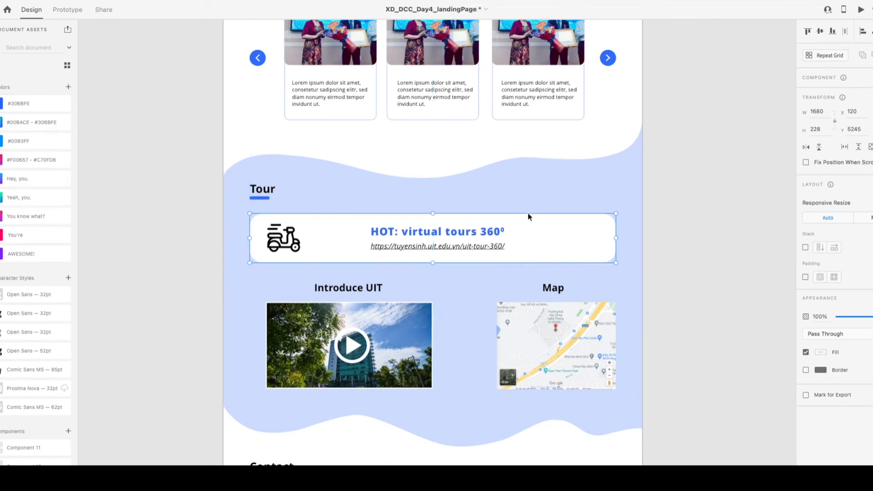
click(156, 274)
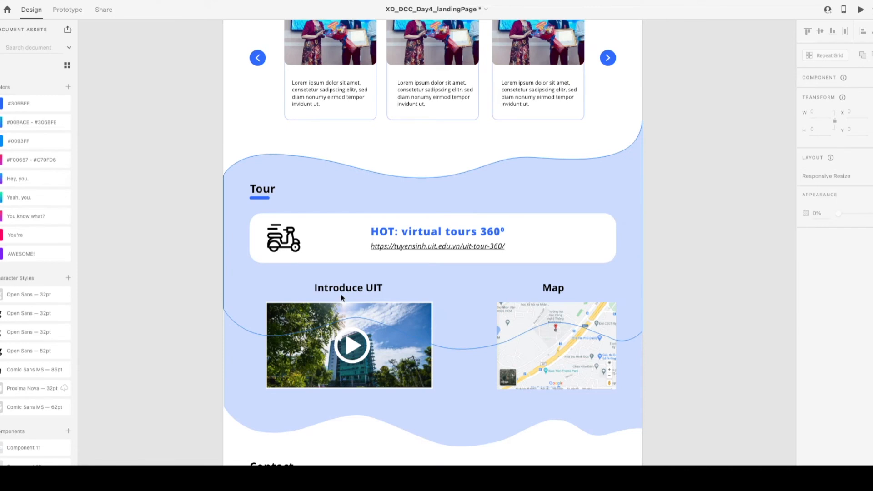
Move the Introduce UIT video and Map groups down together to Y 5574 and save the document.
click(344, 289)
drag(554, 287, 558, 292)
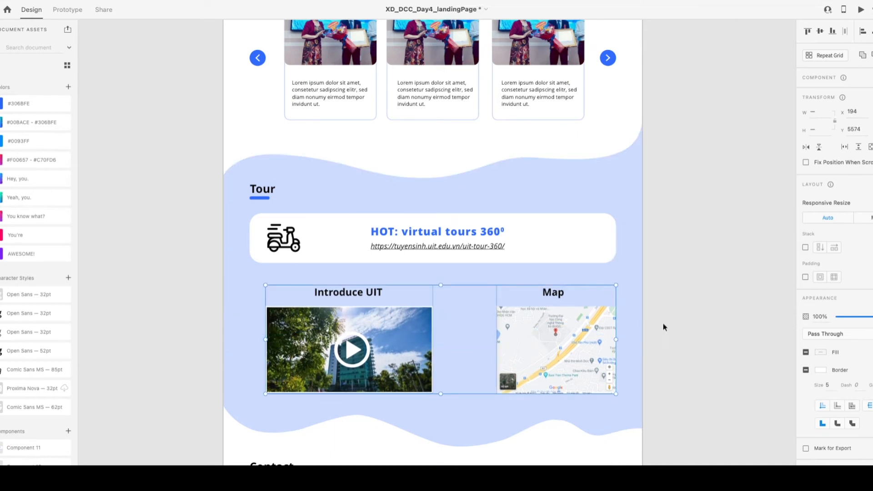
click(747, 375)
Review the page layout from the Awards section through Tour and Contact to the footer.
scroll(710, 339, down, 3)
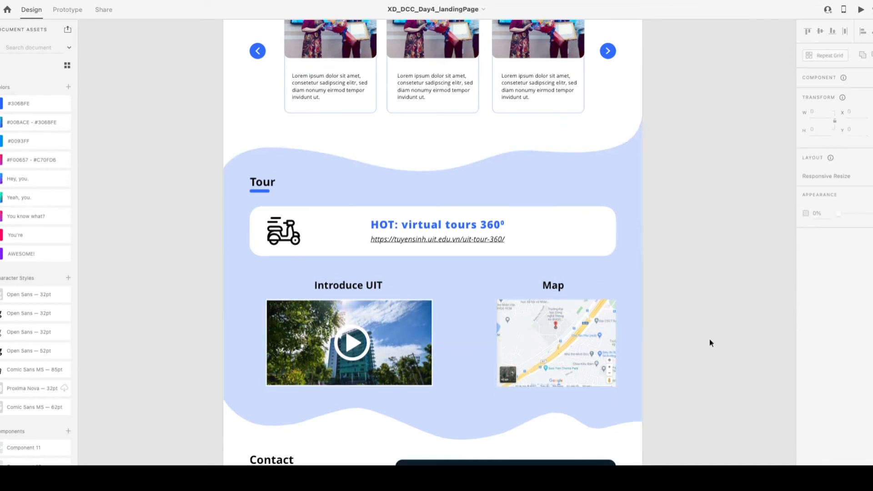
scroll(709, 340, left, 1)
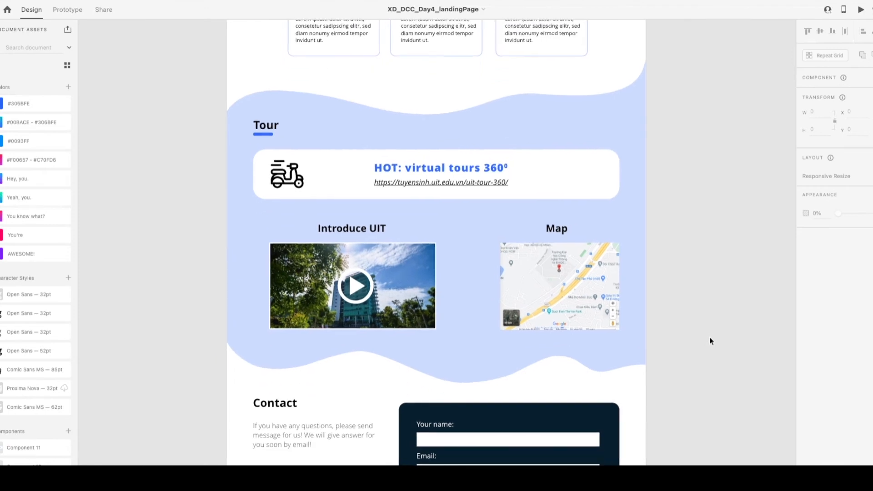
scroll(709, 340, down, 8)
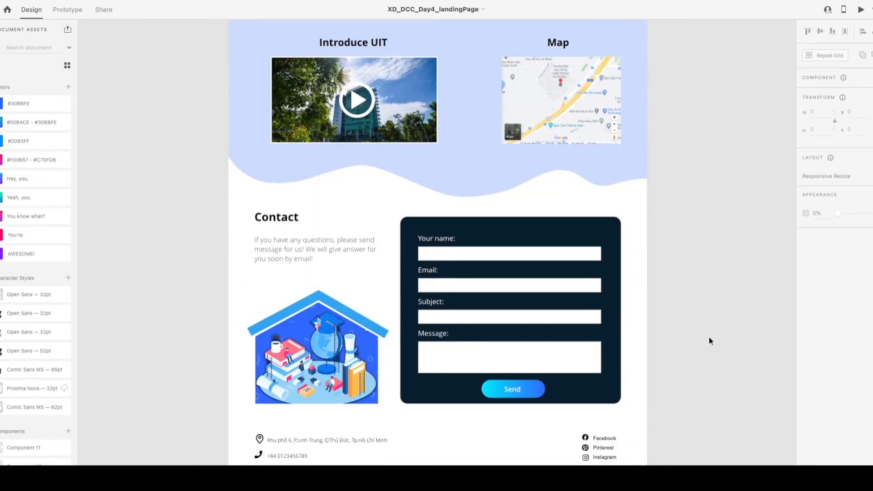
scroll(709, 341, down, 1)
scroll(710, 340, down, 1)
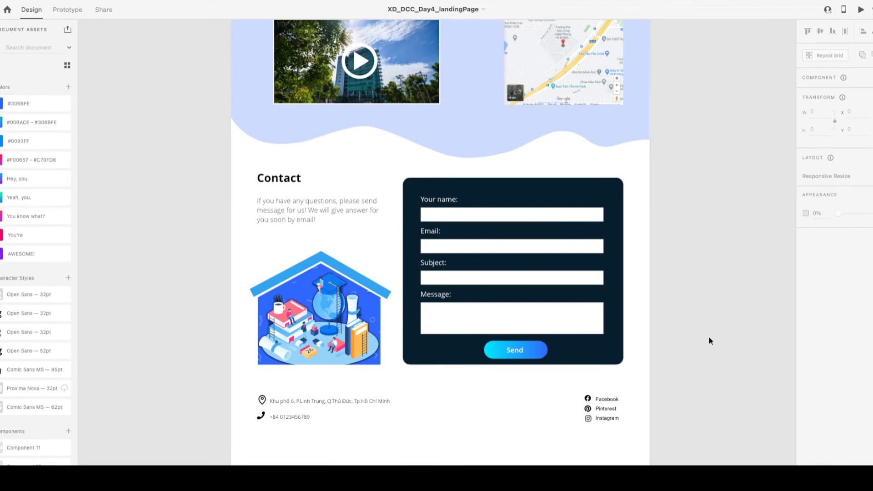
scroll(710, 340, up, 5)
scroll(709, 338, up, 12)
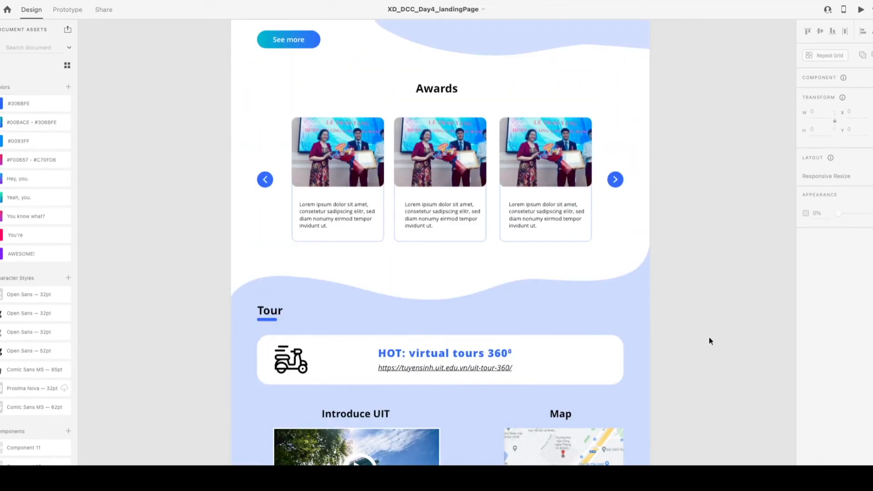
scroll(708, 337, down, 14)
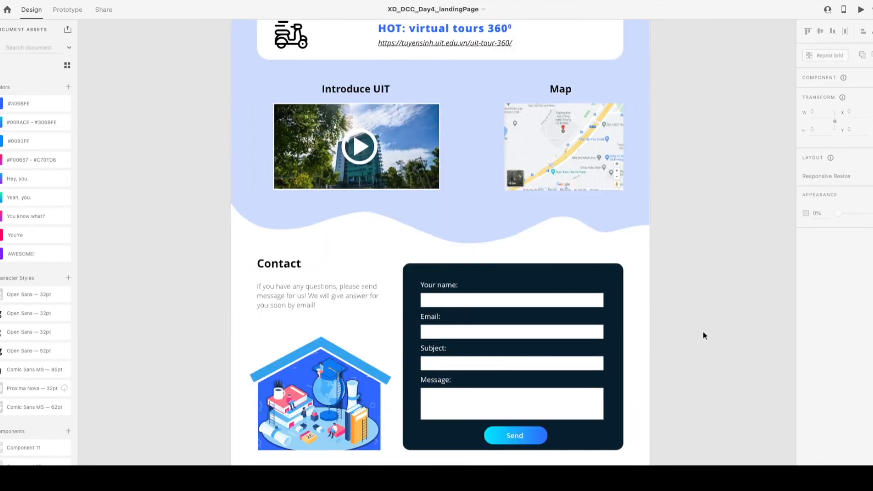
scroll(702, 332, down, 3)
scroll(703, 332, down, 3)
scroll(703, 333, up, 2)
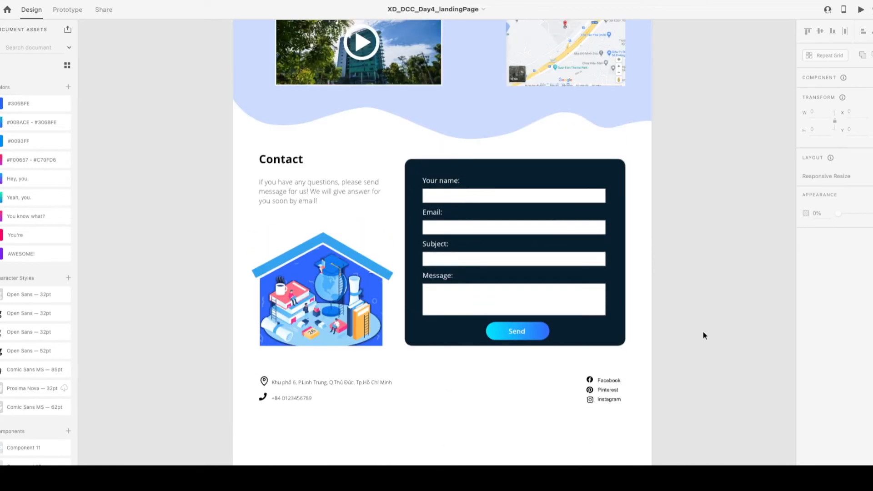
Shorten the landing page artboard to a height of 7732 so it ends just below the footer.
scroll(703, 332, down, 8)
scroll(678, 349, down, 4)
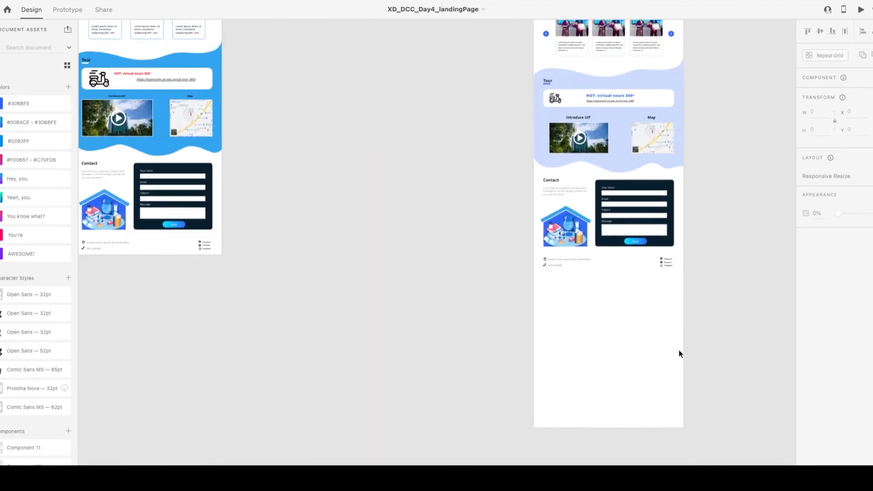
scroll(678, 349, right, 5)
click(487, 425)
drag(487, 427, 481, 283)
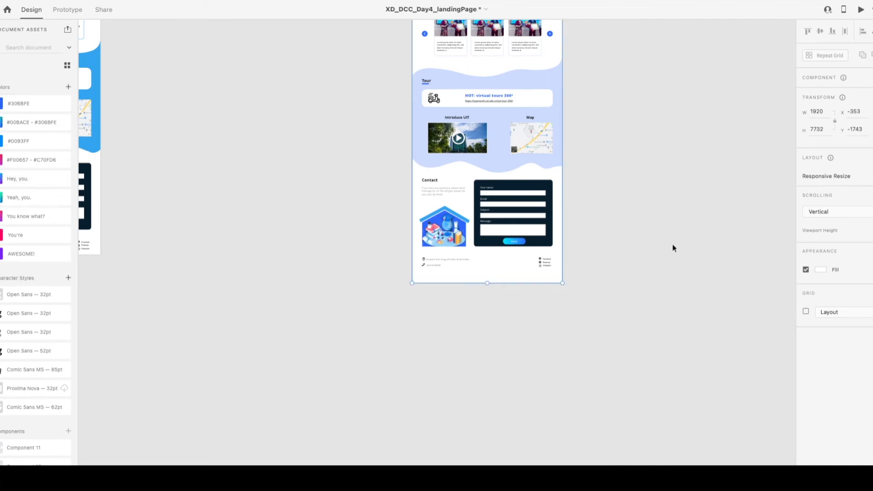
click(651, 212)
Change the fill colour of the Contact section's description paragraph and save the document.
scroll(482, 201, up, 6)
scroll(513, 286, up, 3)
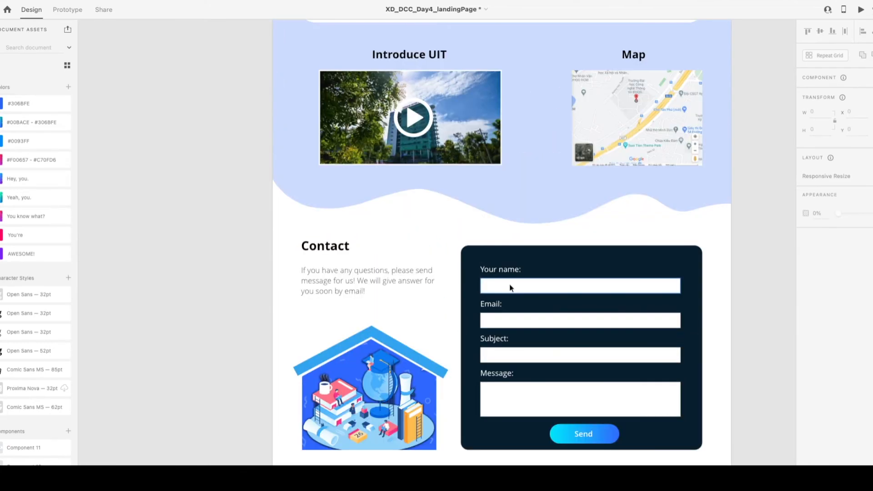
scroll(511, 286, right, 3)
click(278, 280)
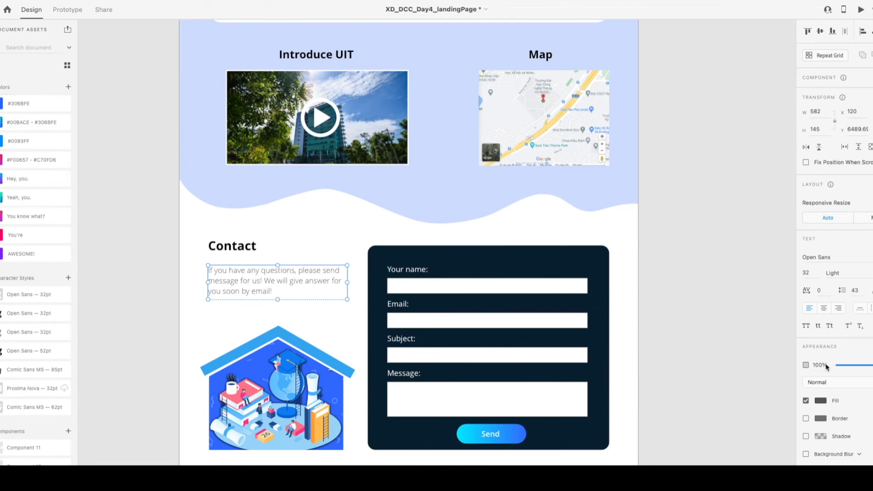
click(827, 403)
click(724, 453)
click(716, 264)
key(super+s)
scroll(663, 274, up, 10)
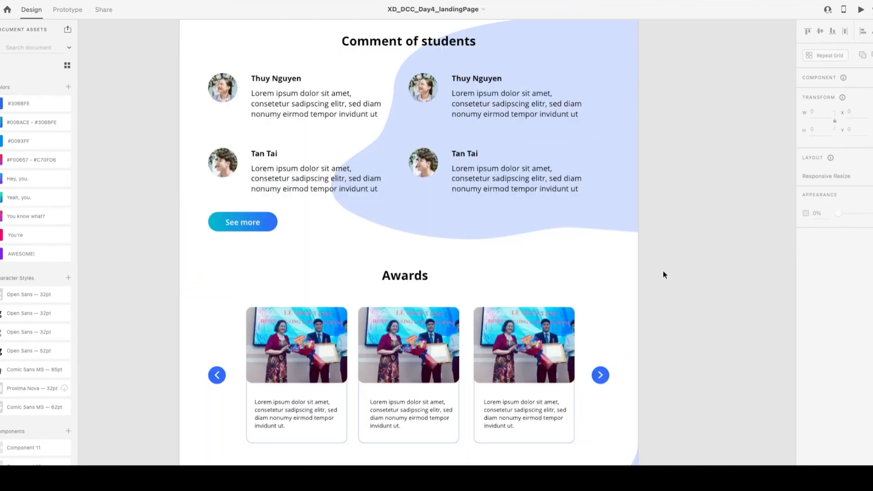
Set the font weight of the Contact section's description paragraph to Regular.
scroll(663, 273, up, 3)
scroll(664, 272, down, 5)
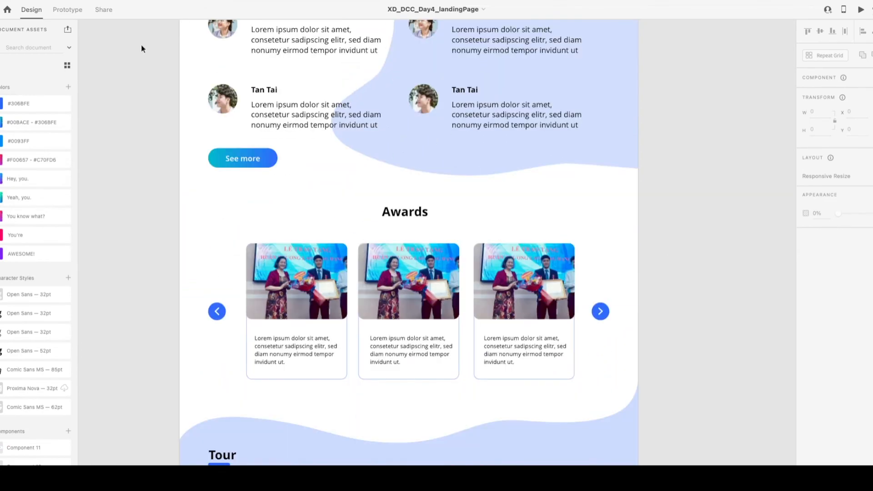
scroll(309, 227, down, 6)
click(277, 381)
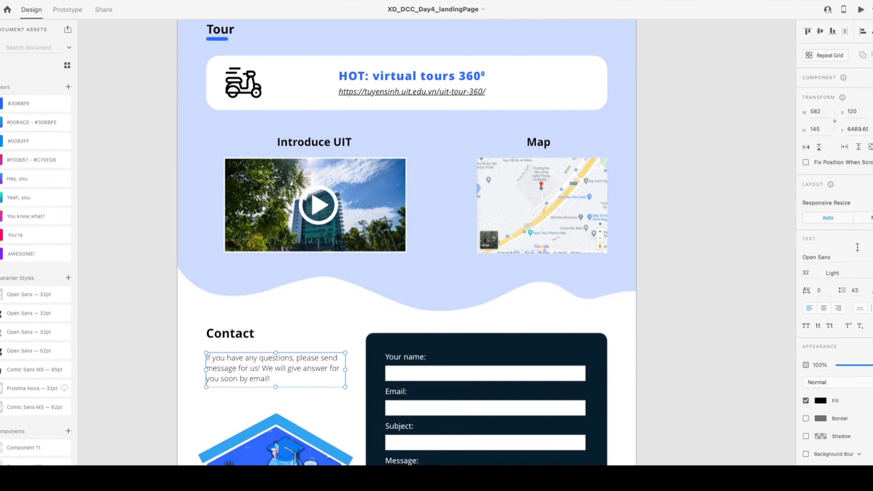
click(870, 272)
click(840, 284)
click(704, 296)
Copy the blue underline bar beneath the Tour heading.
scroll(663, 325, down, 3)
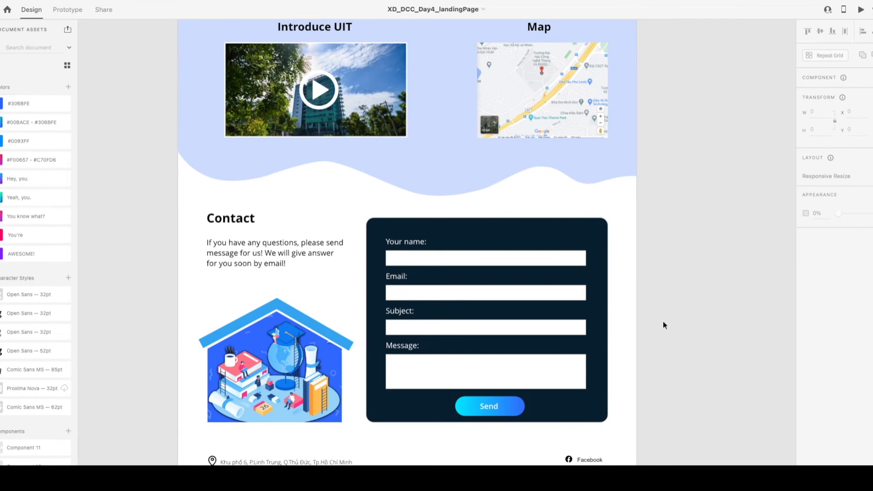
scroll(663, 321, up, 7)
scroll(663, 322, up, 7)
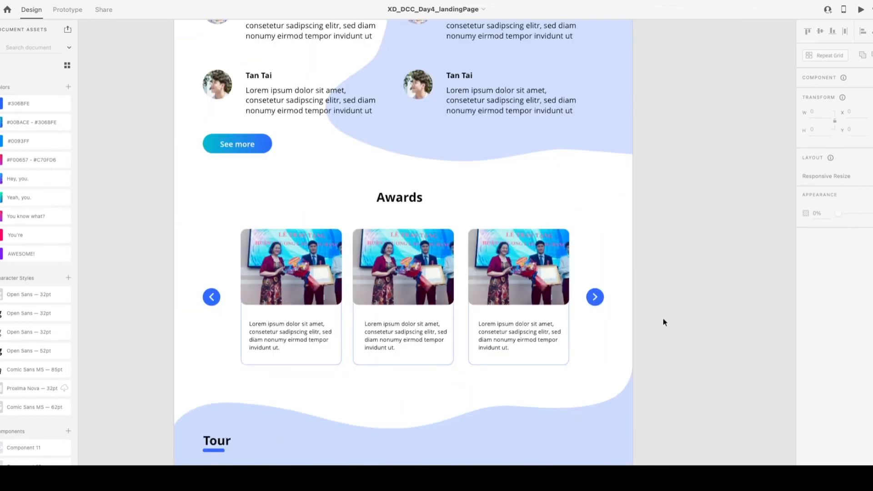
scroll(663, 322, down, 6)
click(207, 286)
click(207, 293)
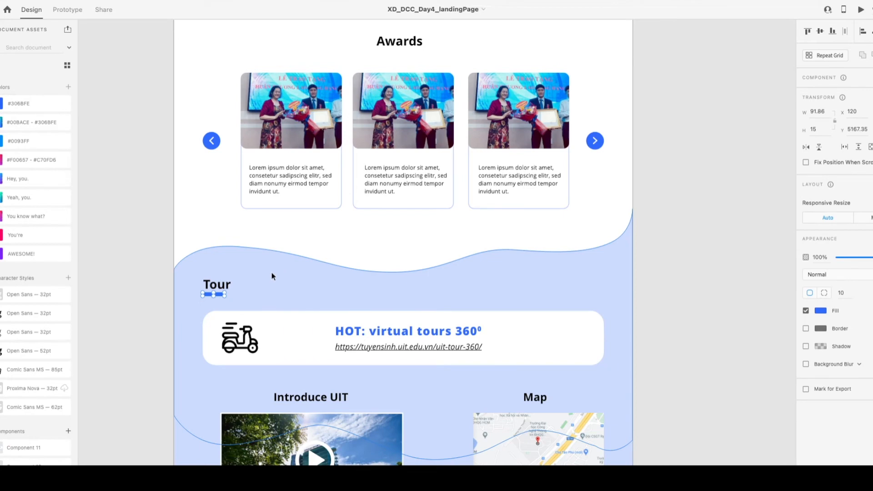
scroll(272, 273, down, 6)
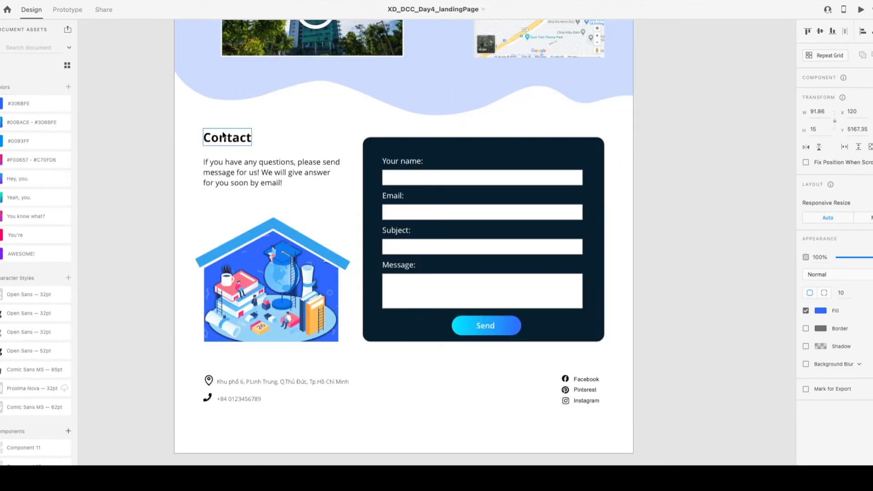
Paste the blue underline bar, place it beneath the Contact heading at X 120, and save the document.
click(226, 138)
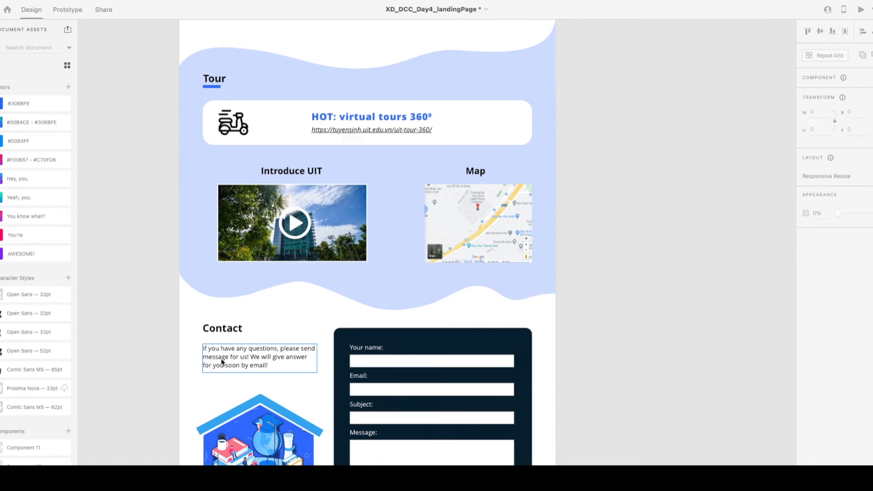
scroll(139, 365, up, 5)
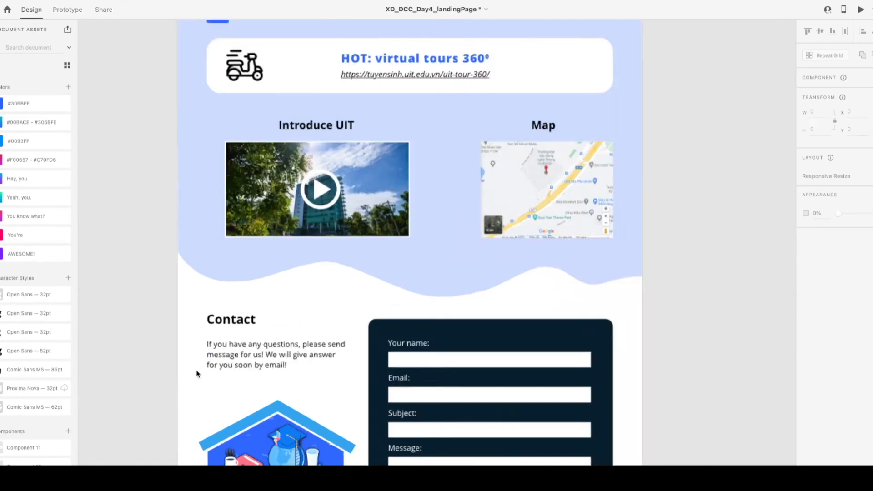
key(super+v)
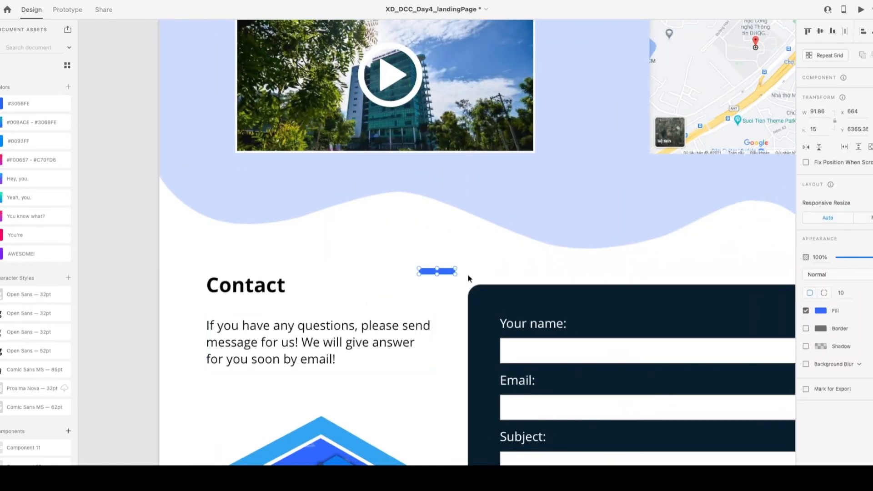
drag(441, 275, 230, 307)
click(298, 259)
key(super+s)
key(super+plus)
drag(301, 344, 302, 341)
key(super+z)
key(super+minus)
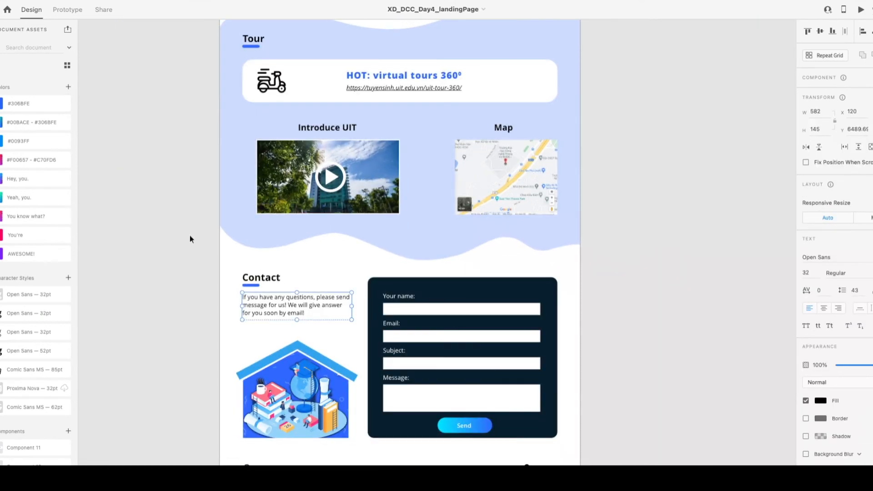
click(189, 236)
Widen the blue underline bar beneath the Contact heading to a width of about 140 and save the document.
scroll(172, 208, up, 5)
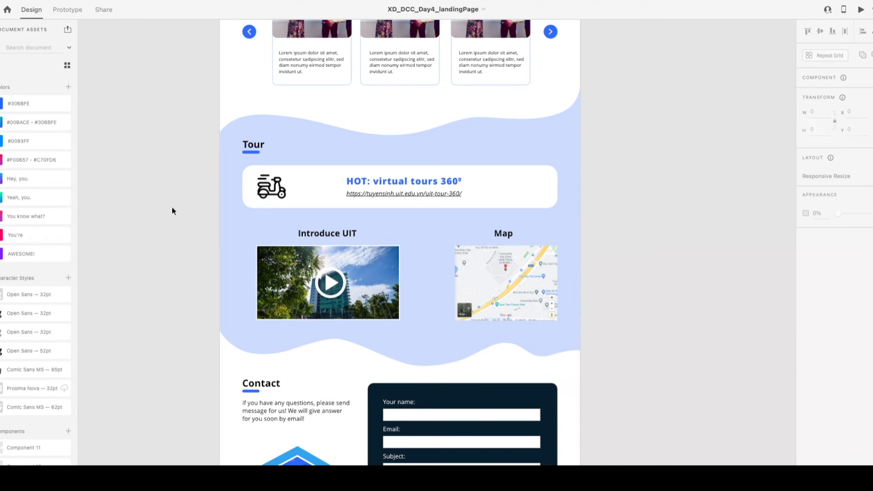
scroll(172, 208, down, 3)
scroll(173, 208, up, 15)
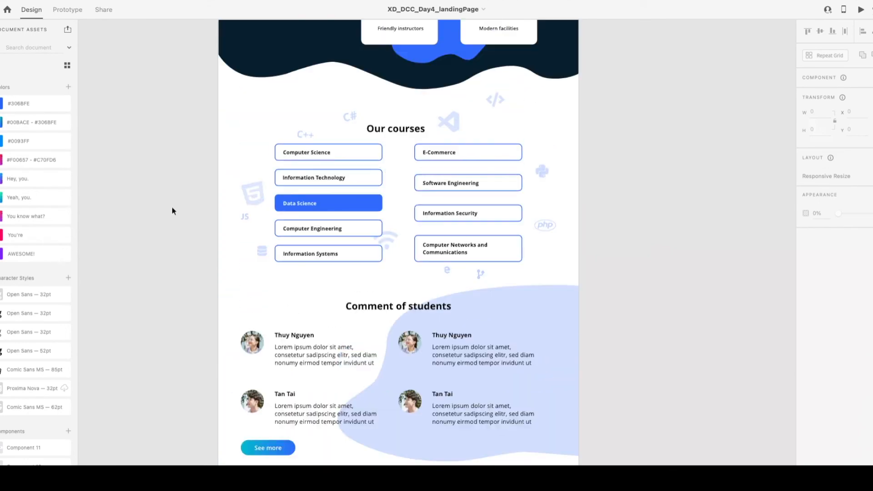
scroll(173, 217, down, 15)
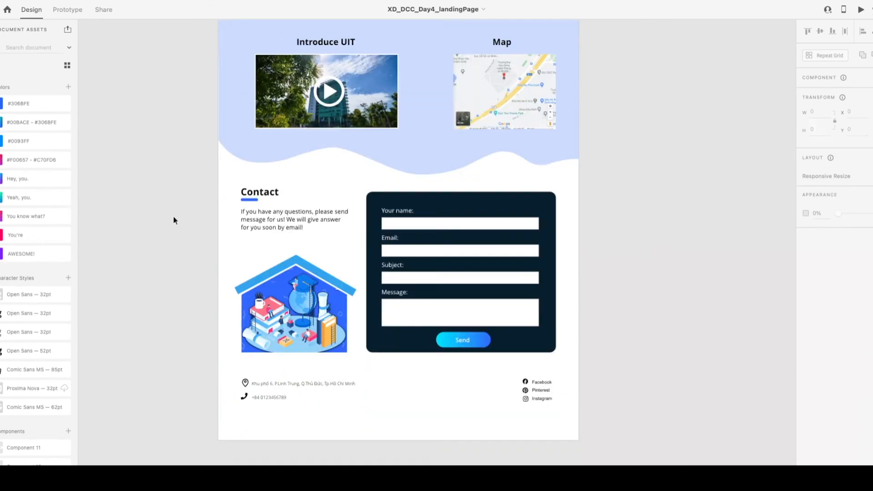
scroll(173, 216, up, 3)
click(253, 317)
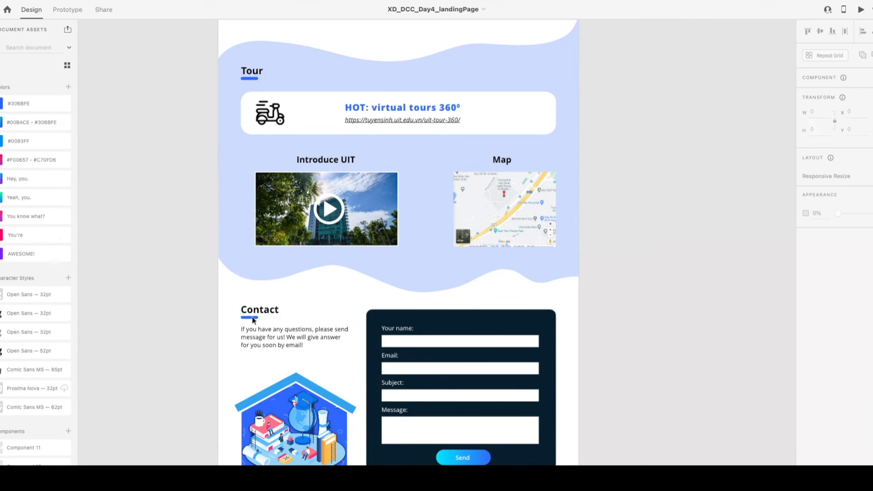
scroll(254, 314, up, 5)
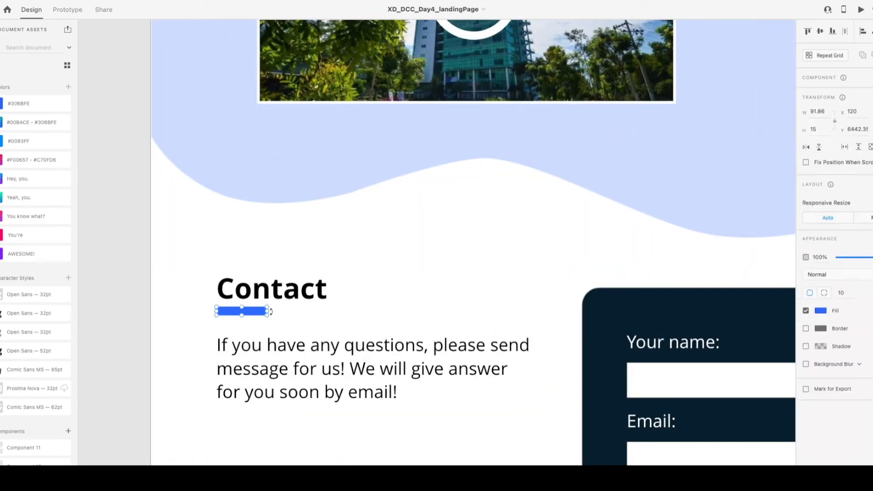
mouse_move(267, 311)
mouse_down()
mouse_move(307, 311)
mouse_move(294, 310)
mouse_up()
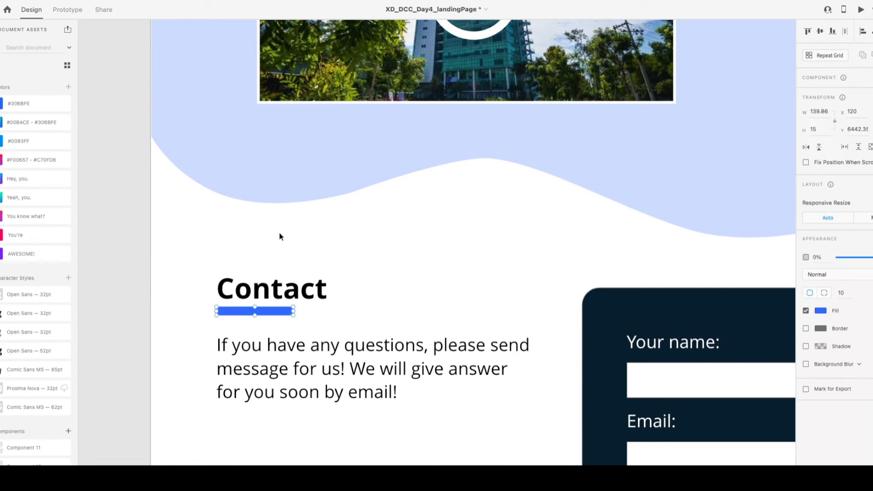
click(357, 245)
key(super+s)
Compare the Contact section's heading and underline with the Tour section above it.
scroll(356, 246, down, 2)
scroll(376, 292, down, 5)
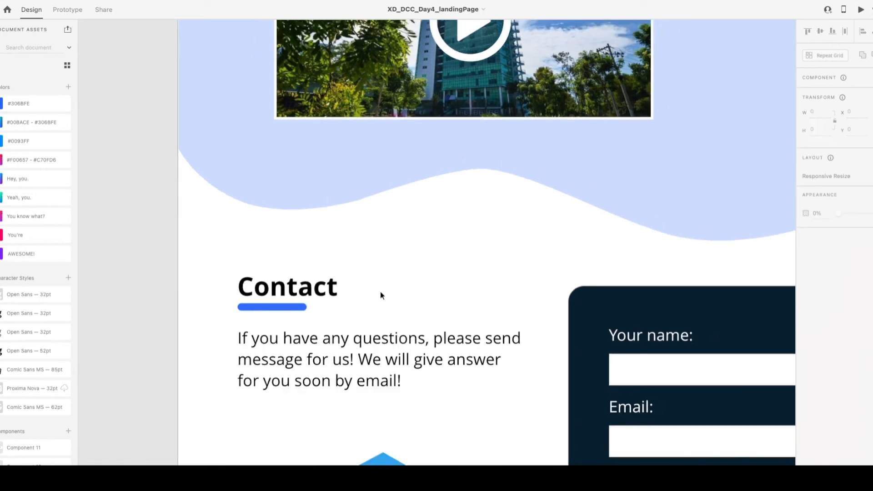
scroll(376, 291, right, 2)
scroll(322, 263, down, 2)
scroll(341, 274, up, 2)
scroll(341, 274, right, 4)
scroll(264, 269, left, 2)
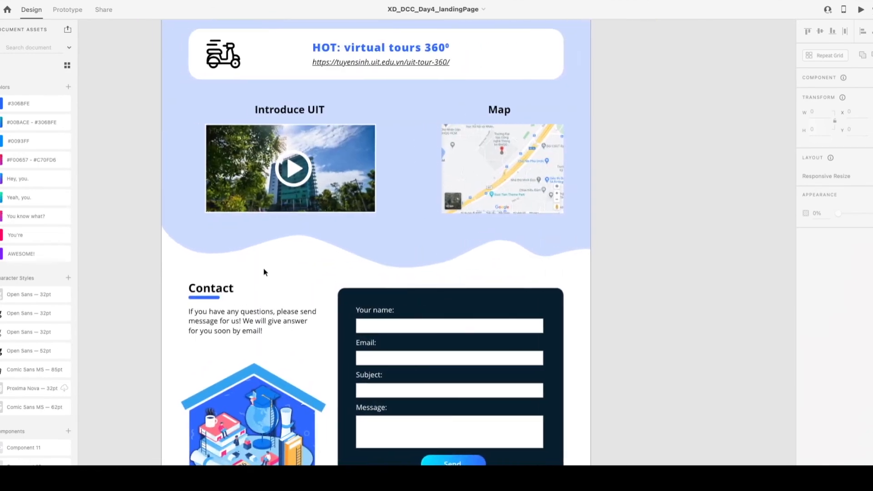
scroll(198, 285, up, 5)
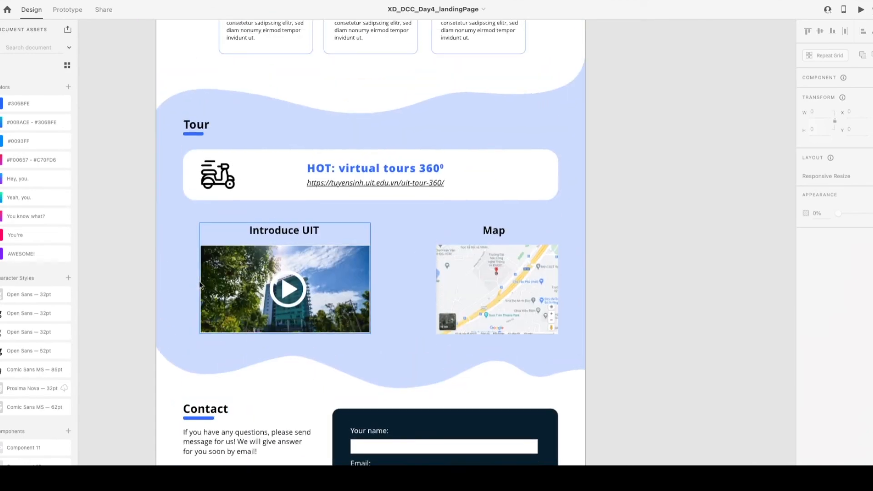
scroll(200, 281, down, 5)
Nudge the Contact description paragraph down 10 px to about Y 6499.7 and save the document.
click(225, 293)
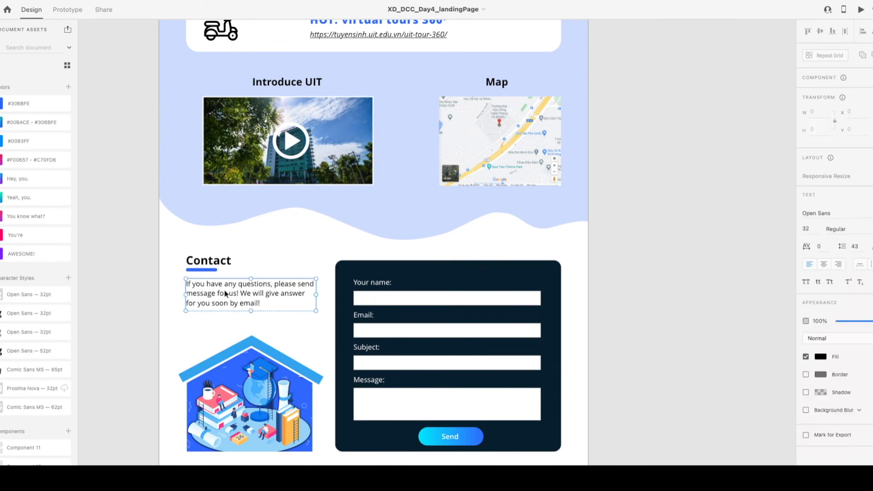
scroll(229, 305, up, 7)
scroll(236, 316, down, 8)
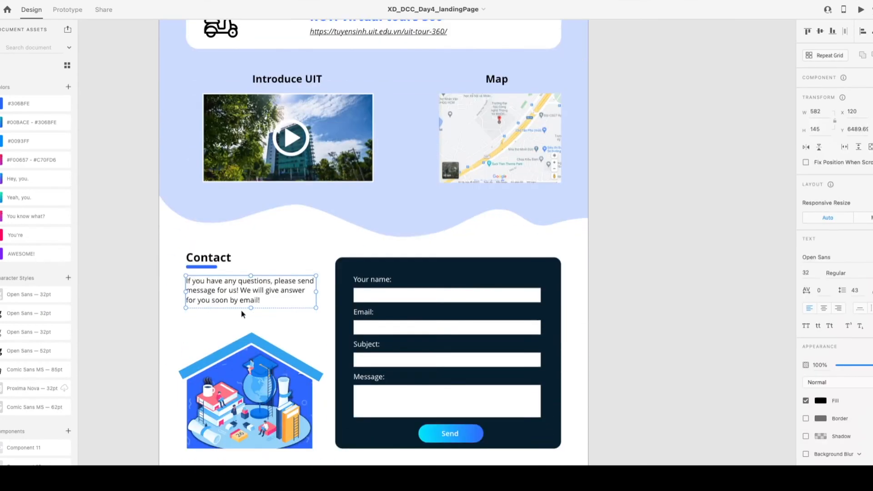
key(Down)
key(Down)
key(Down)
key(Down)
key(Down)
key(Down)
key(Down)
key(Down)
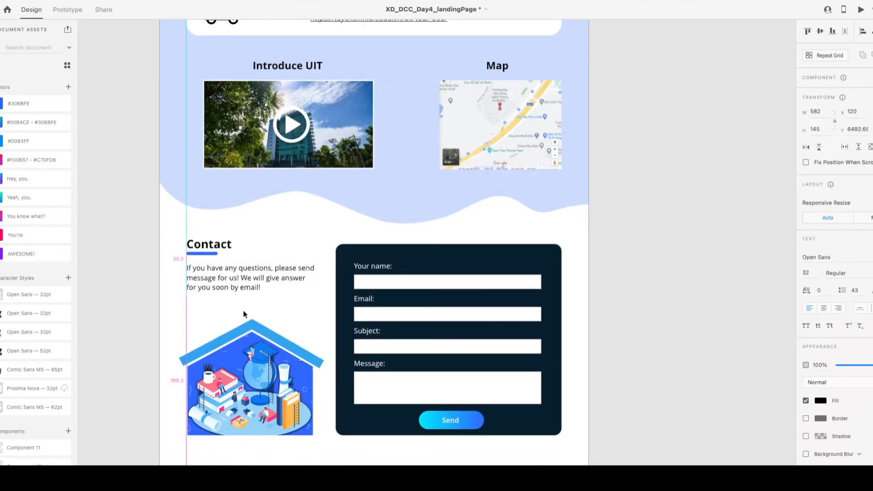
key(Down)
key(Down)
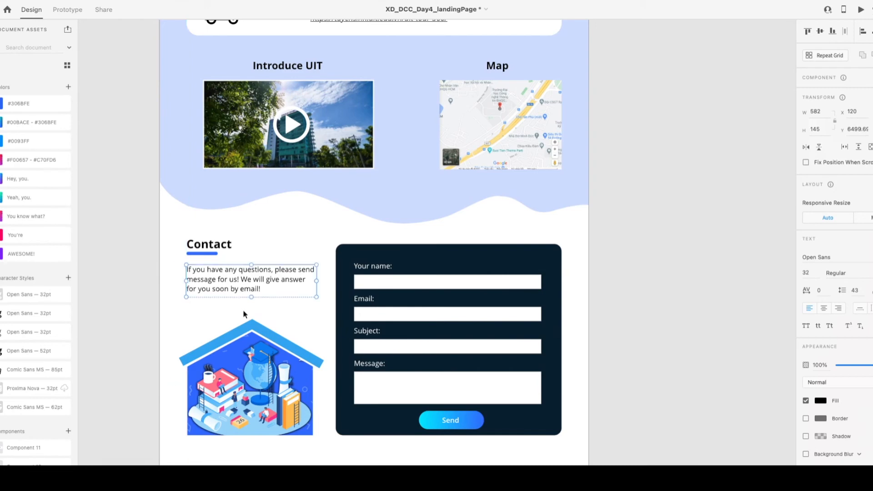
click(717, 301)
key(ctrl+s)
Review the page from the student comments through Awards and Tour to the Contact section's illustration and footer.
scroll(657, 320, up, 15)
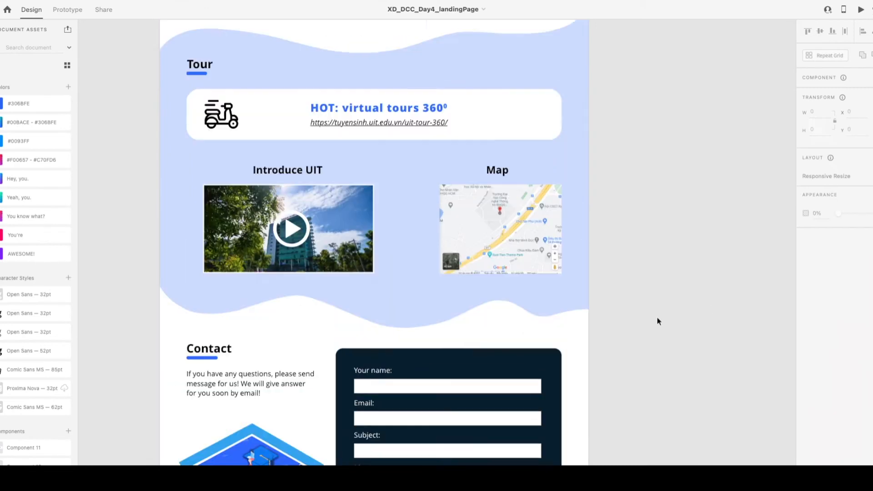
scroll(658, 321, up, 5)
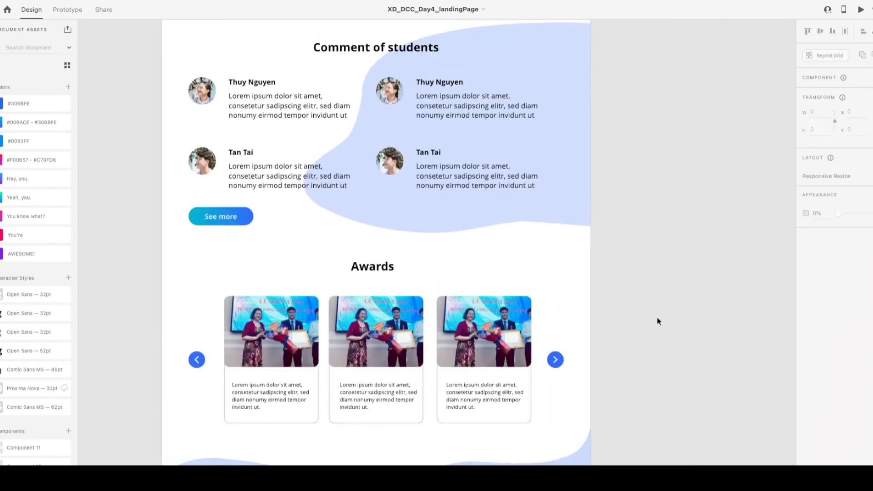
scroll(658, 321, down, 8)
scroll(657, 321, down, 10)
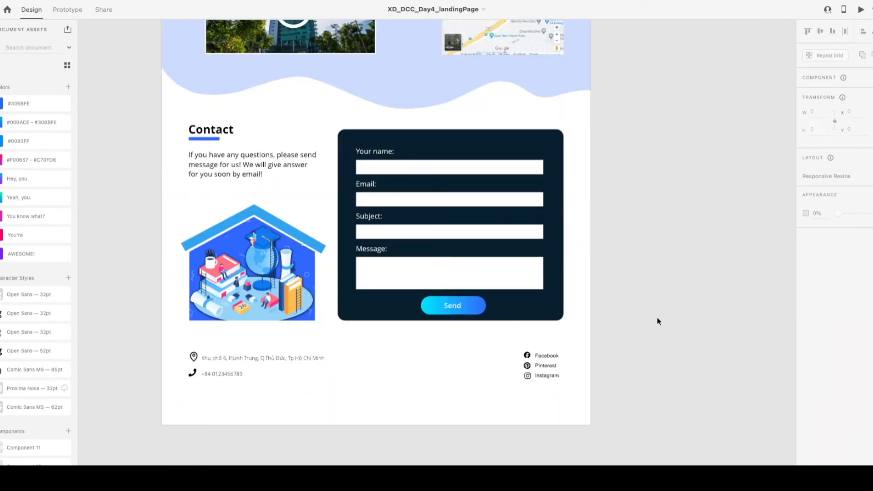
click(309, 314)
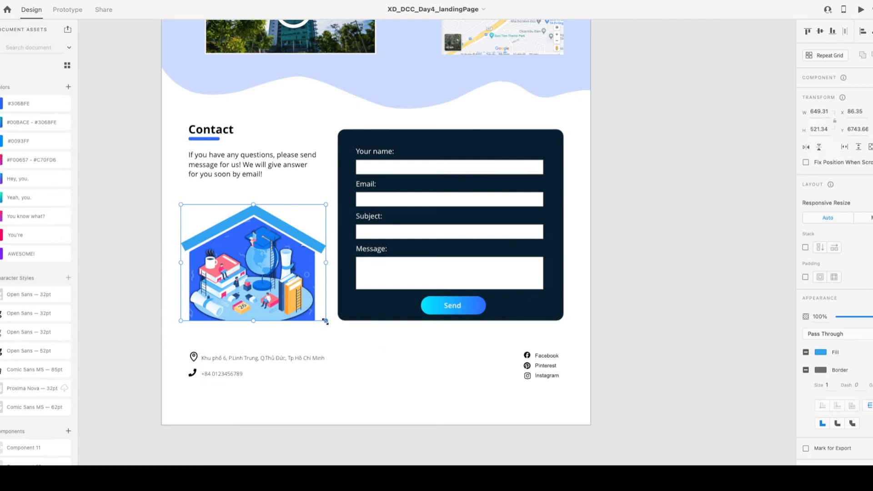
click(700, 265)
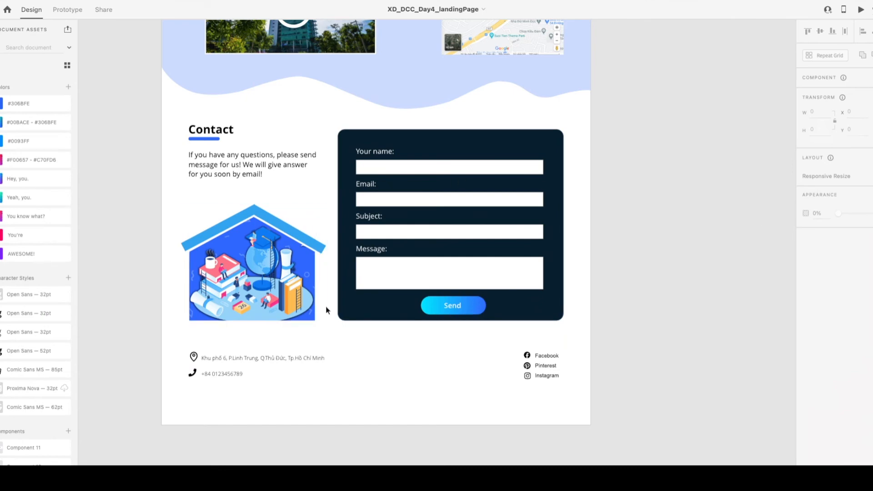
scroll(322, 260, up, 3)
scroll(321, 268, up, 15)
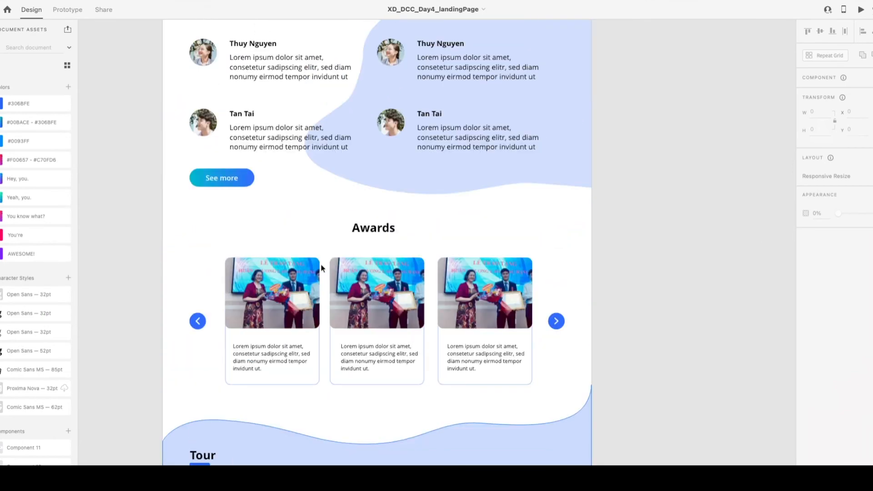
scroll(321, 268, down, 14)
Increase the Contact description paragraph's line spacing to 52 and extend its text box to a height of about 222.
click(260, 303)
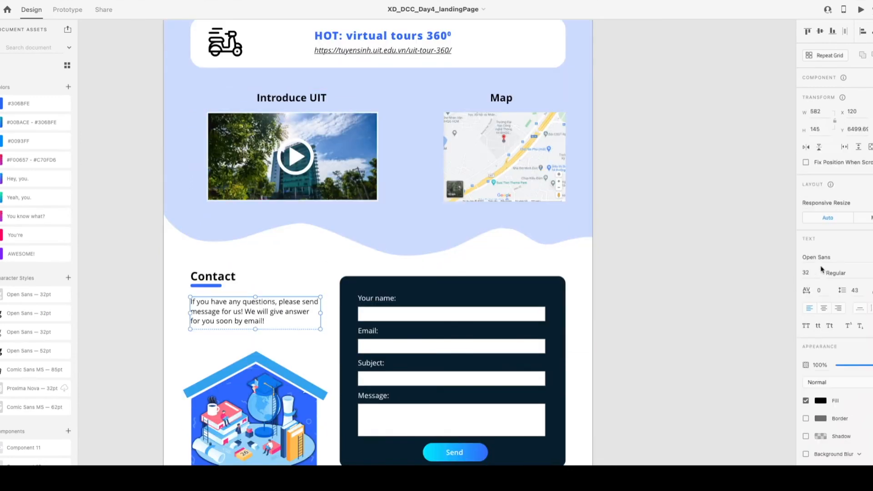
key(Up)
key(Up)
key(Up)
key(Up)
key(Up)
key(Up)
key(Up)
key(Up)
key(Up)
key(Up)
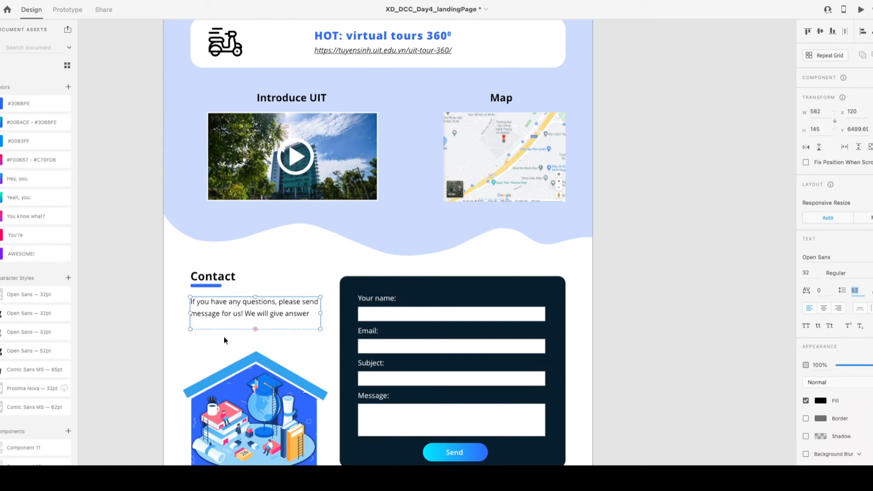
drag(254, 329, 251, 348)
Set the Contact description paragraph's line spacing to 58 and save the document.
click(861, 289)
key(Up)
key(Up)
key(Up)
key(Up)
key(Up)
key(Up)
key(Up)
key(Up)
key(Up)
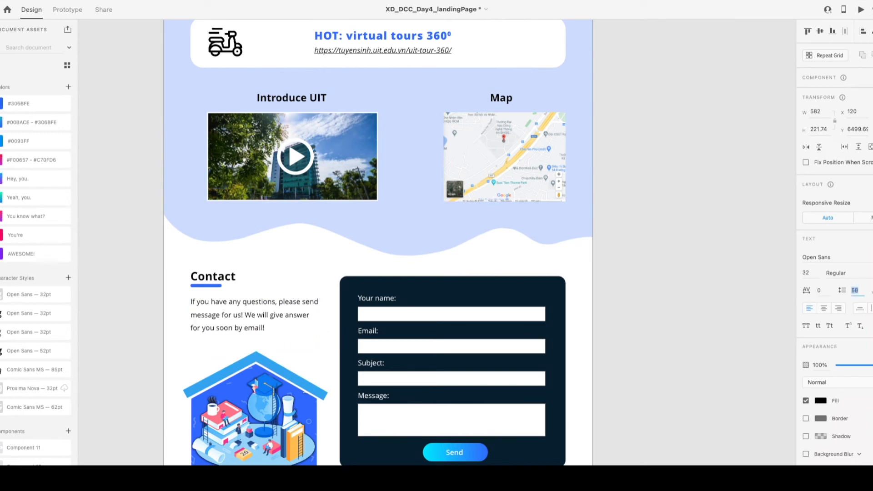
key(Down)
key(Down)
key(Down)
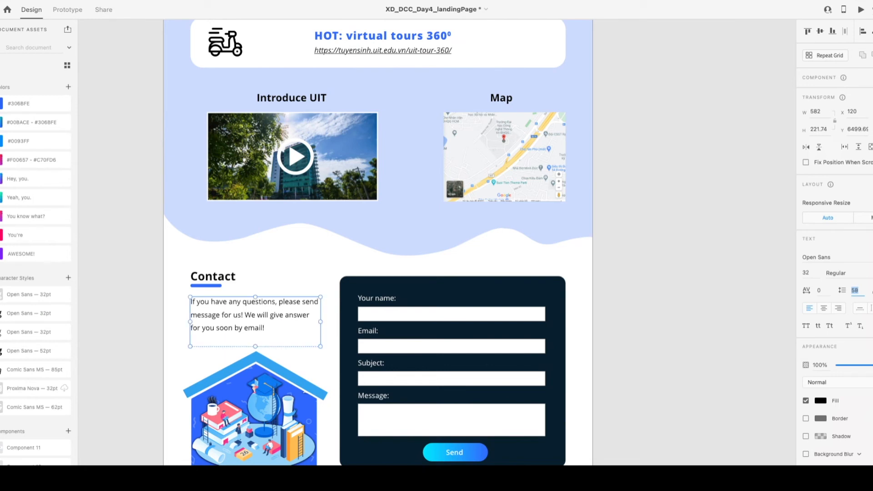
click(685, 301)
key(ctrl+s)
Move the Contact description paragraph down slightly to Y 6510.69, keeping it at X 120.
scroll(590, 302, down, 1)
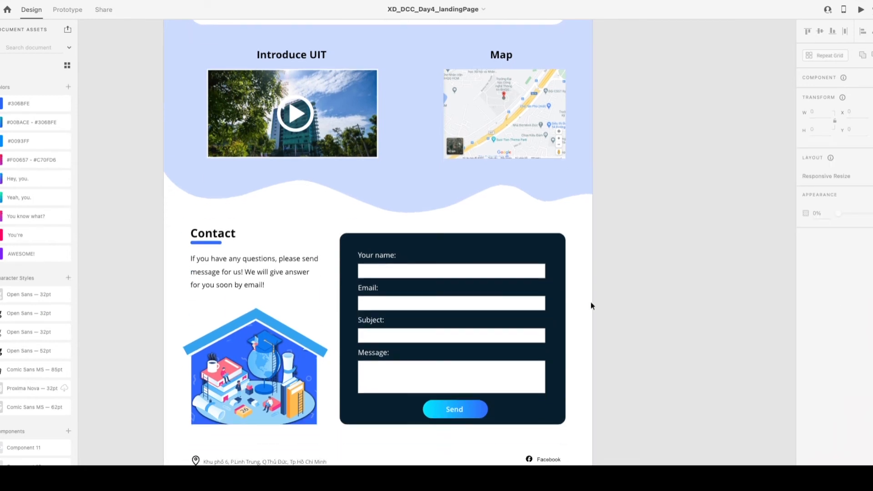
click(256, 273)
drag(255, 271, 255, 274)
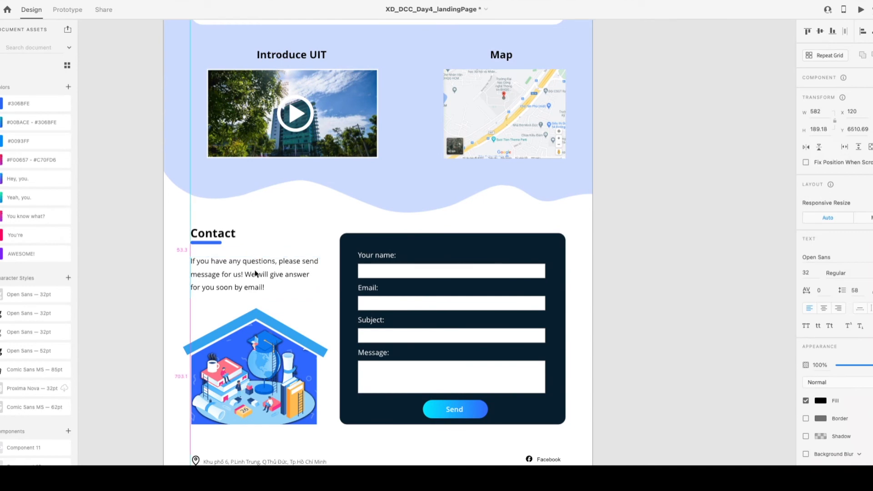
Nudge the Contact description paragraph down to Y 6517.69, keeping it at X 120.
key(shift+Down)
key(shift+Up)
key(shift+Down)
key(Up)
key(Up)
key(Up)
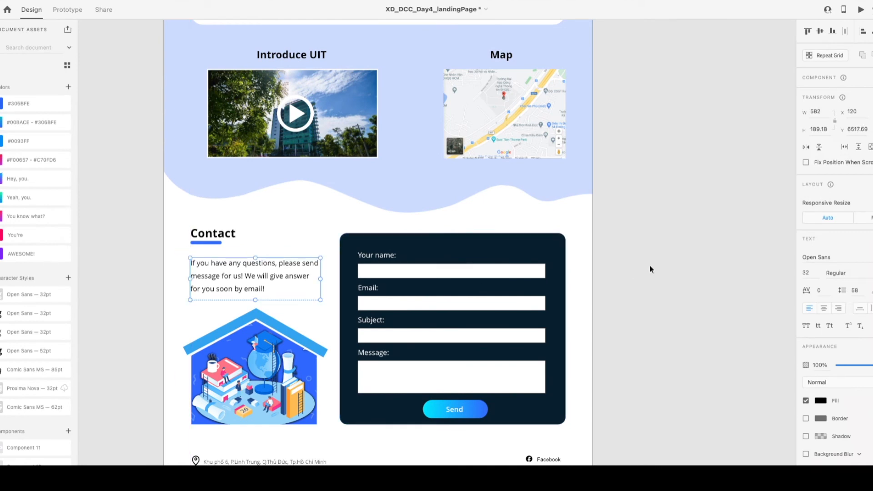
click(650, 265)
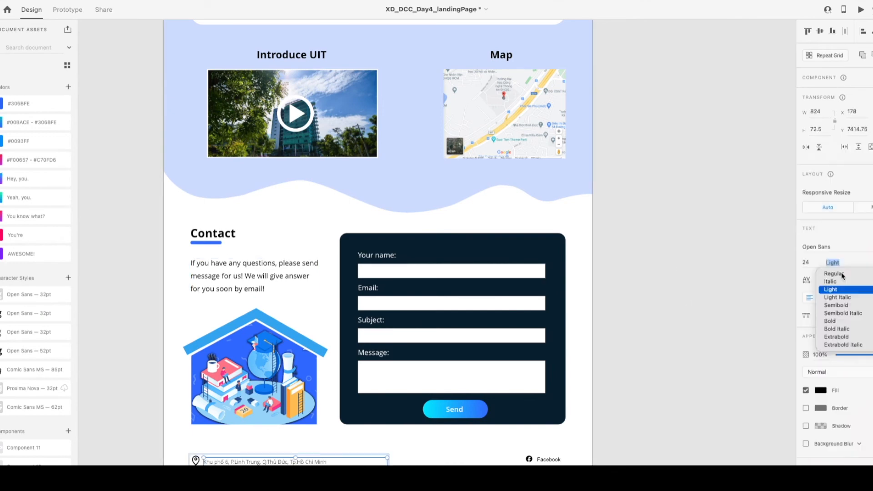
Change the footer's contact text from Light to the Regular weight of Open Sans.
click(842, 274)
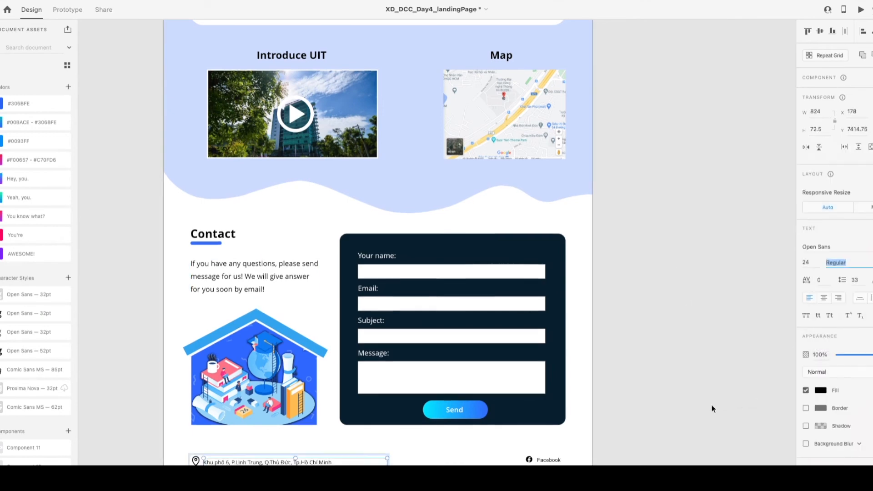
scroll(704, 400, up, 1)
click(666, 361)
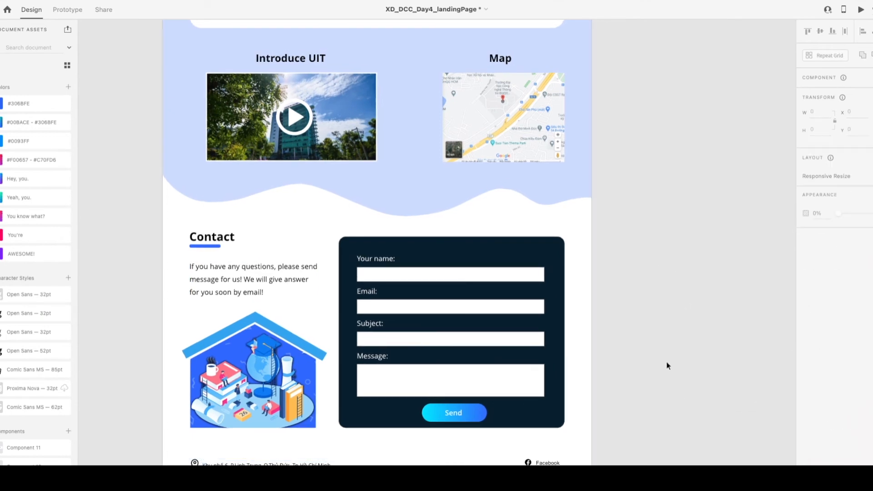
scroll(661, 382, down, 5)
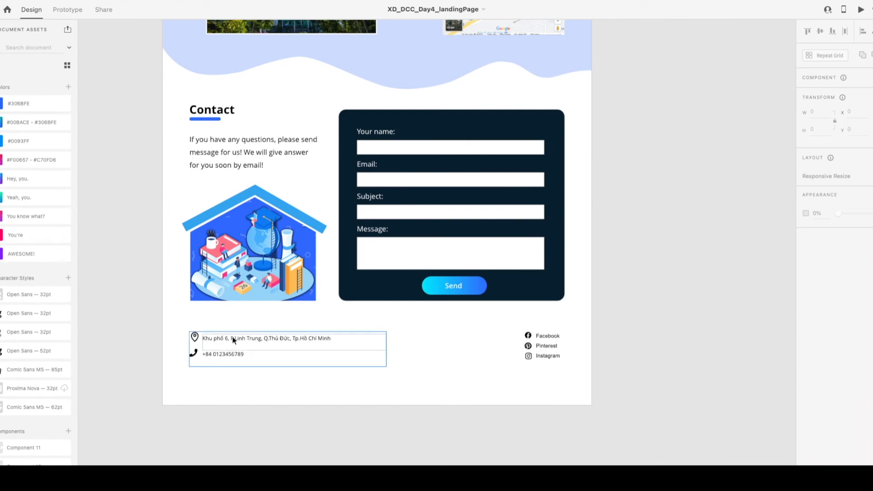
Try to shift the footer's address and phone text right to X 198.
double_click(219, 353)
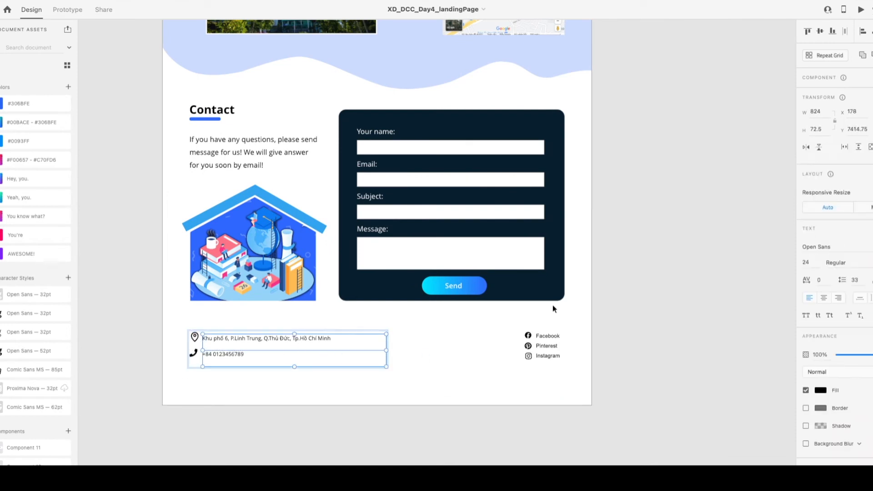
key(Right)
key(Right)
key(Left)
key(Left)
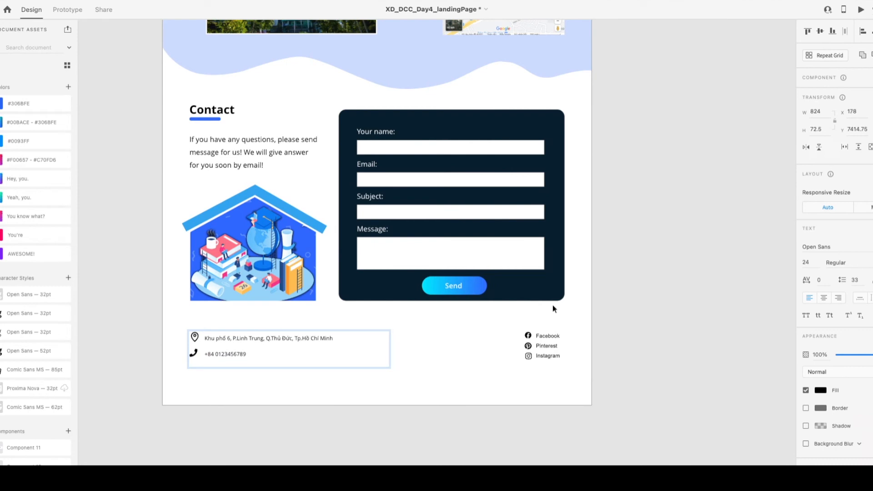
key(shift+Right)
key(shift+Right)
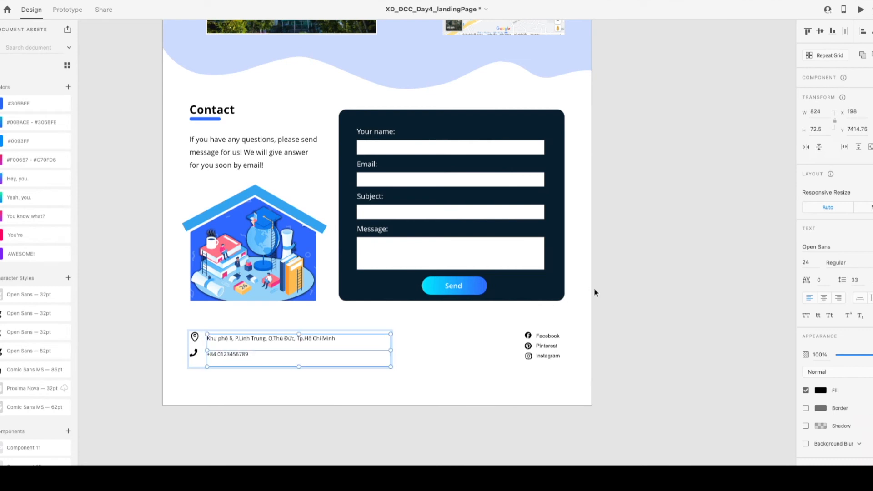
key(ctrl+z)
key(ctrl+z)
click(660, 326)
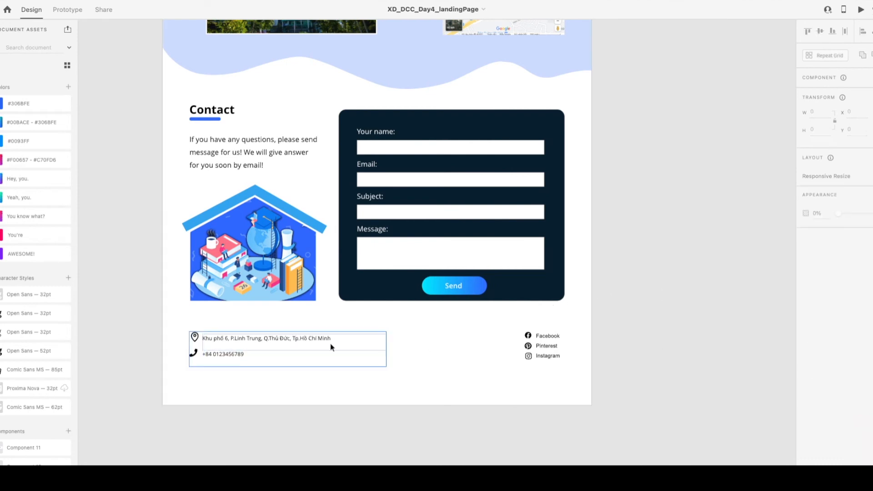
Shrink the Contact illustration proportionally to about 612 by 491 and save the document.
click(272, 248)
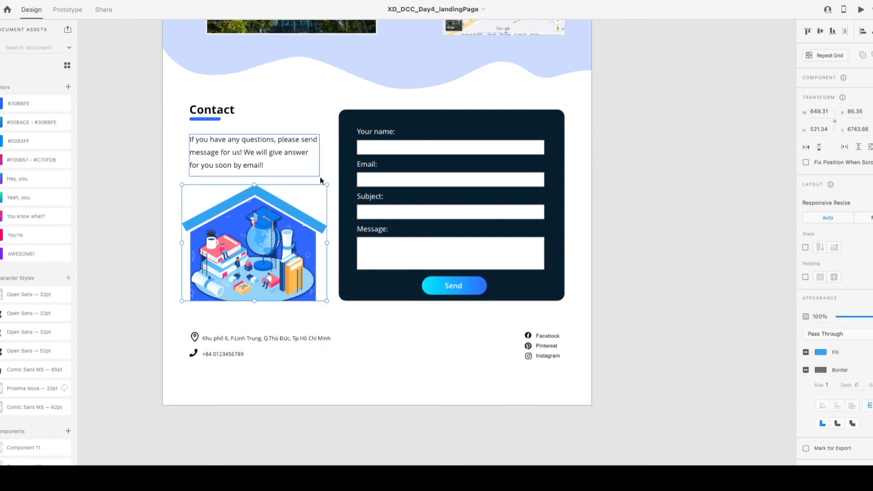
drag(325, 185, 317, 187)
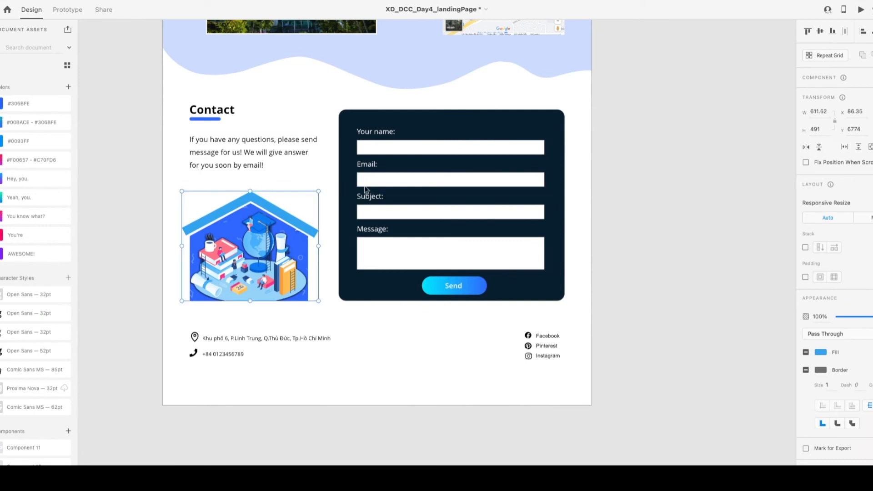
click(628, 215)
key(ctrl+s)
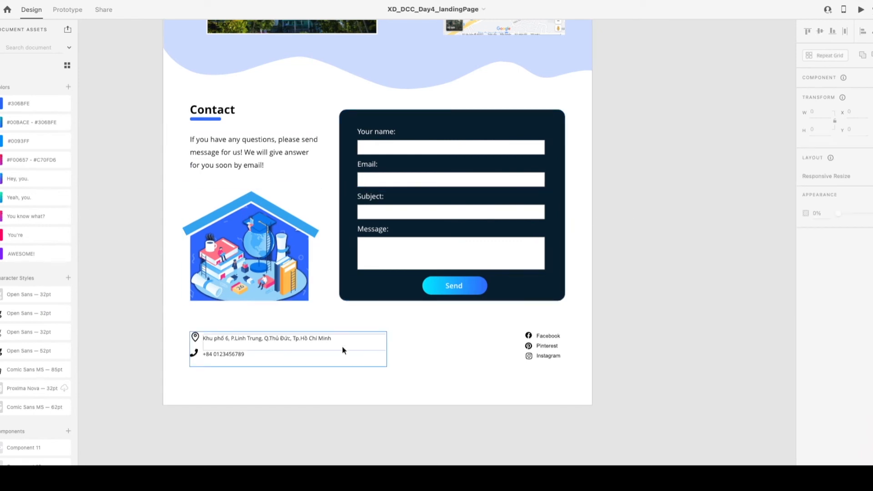
Break the footer address into two lines so the city name starts the second line.
double_click(285, 337)
double_click(285, 336)
click(286, 337)
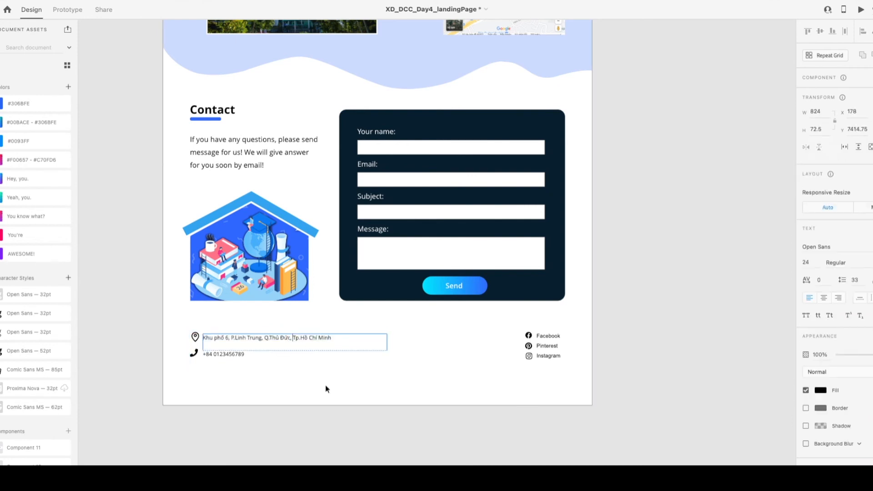
key(Return)
key(Escape)
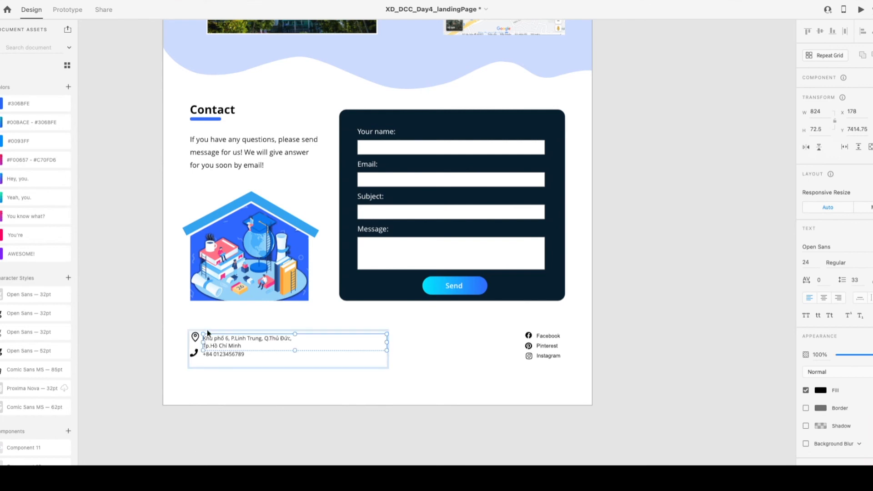
Move the footer's phone icon and number down to Y 7520, below the two-line address, and save the document.
click(193, 355)
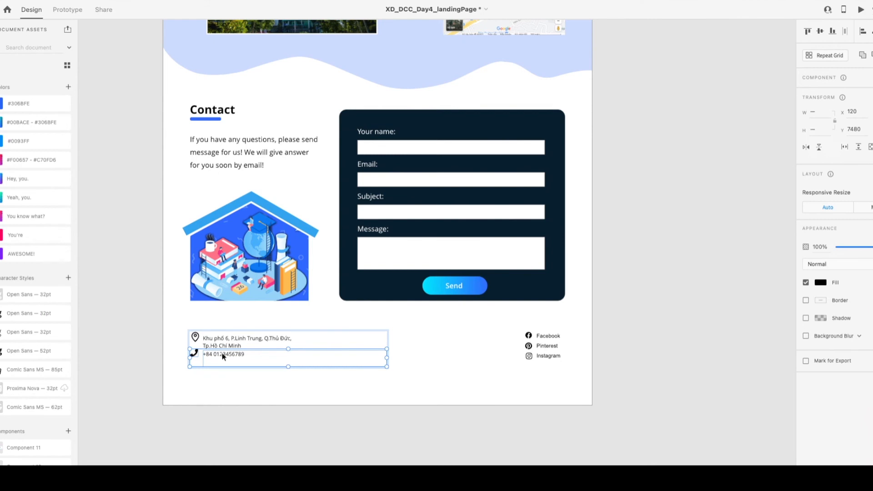
key(shift+Down)
key(shift+Down)
key(shift+Down)
key(shift+Down)
key(shift+Down)
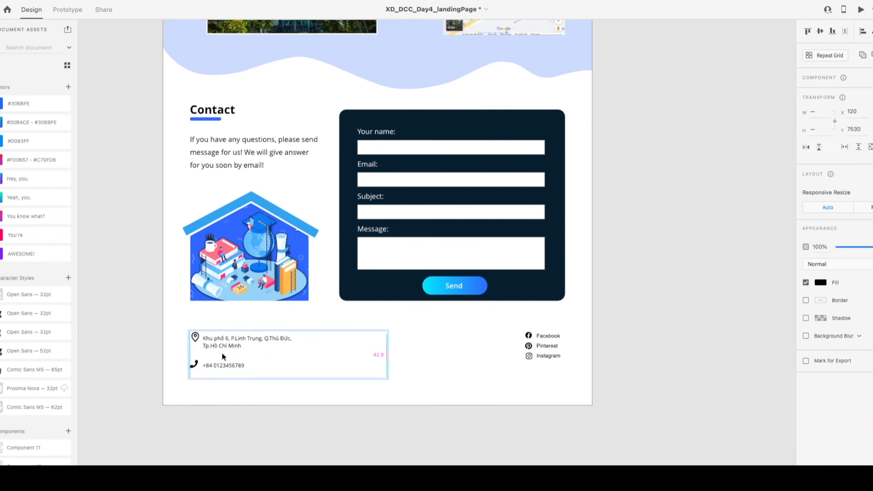
key(shift+Up)
click(635, 357)
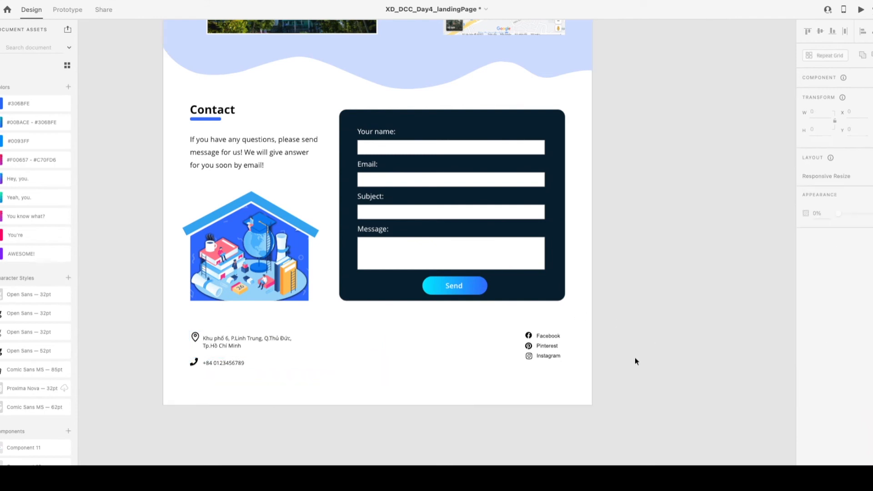
key(ctrl+s)
Try the footer's phone icon and number slightly lower at Y 7530.
double_click(213, 364)
shift+click(191, 367)
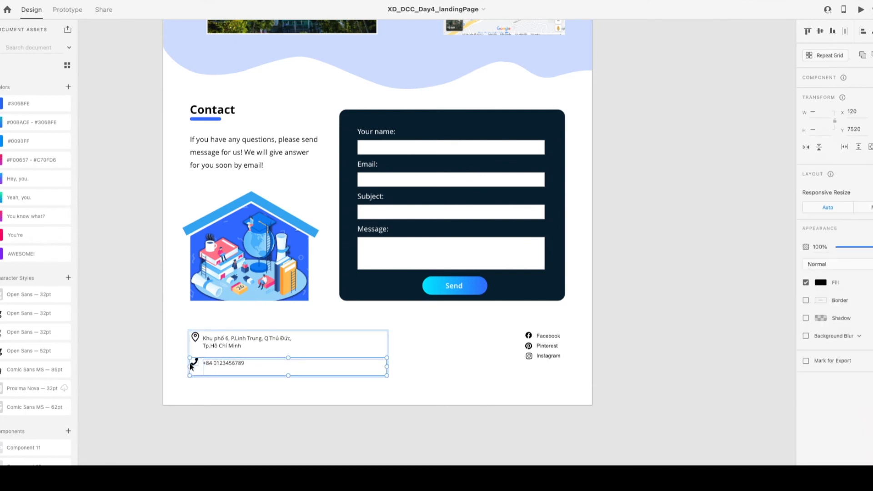
key(Down)
key(Down)
key(Down)
key(Down)
key(Down)
key(Down)
key(Down)
key(Down)
key(Down)
key(Down)
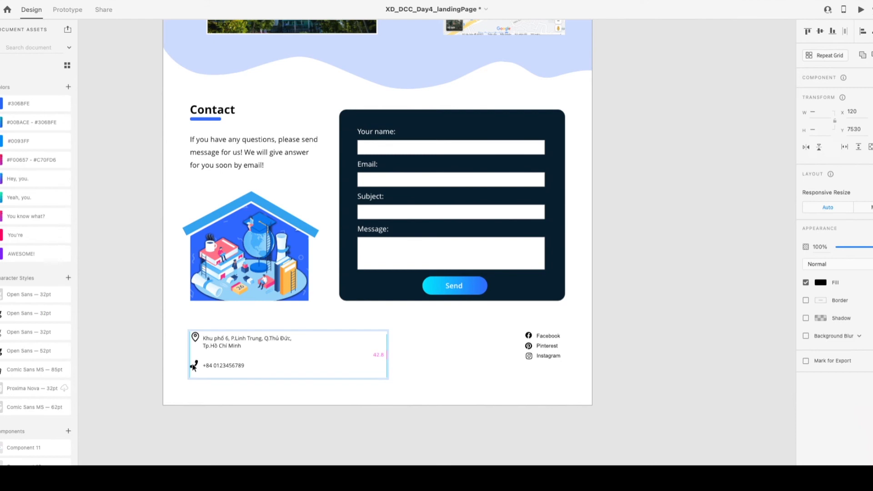
key(Up)
key(Up)
key(Up)
key(Up)
key(Up)
key(Up)
key(Up)
key(Up)
key(Up)
key(Up)
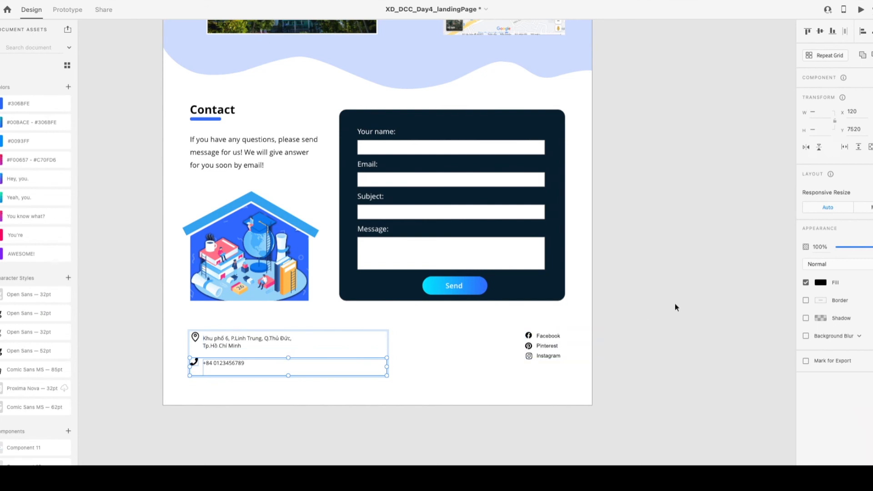
click(687, 301)
Set the footer address text to auto width with a line spacing of 43.
double_click(220, 347)
click(854, 280)
text(40)
key(Return)
key(Down)
key(Down)
key(Down)
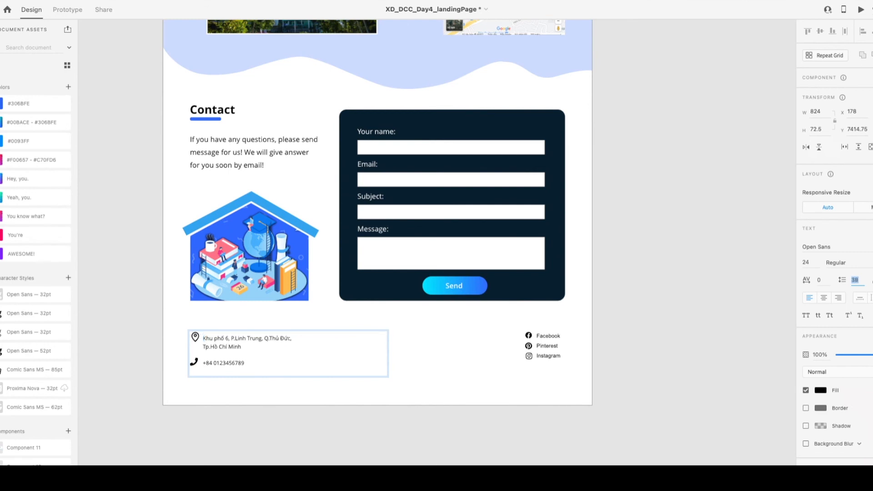
click(863, 299)
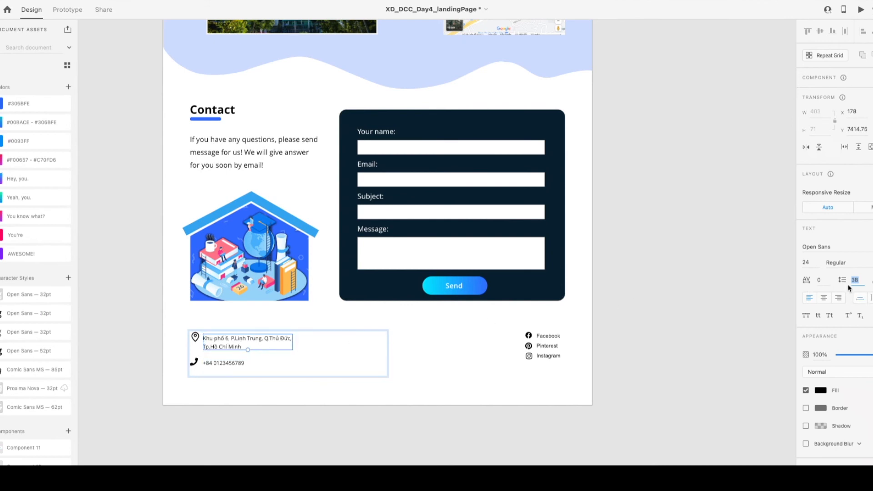
key(Up)
key(Up)
key(Up)
key(Up)
key(Up)
click(284, 390)
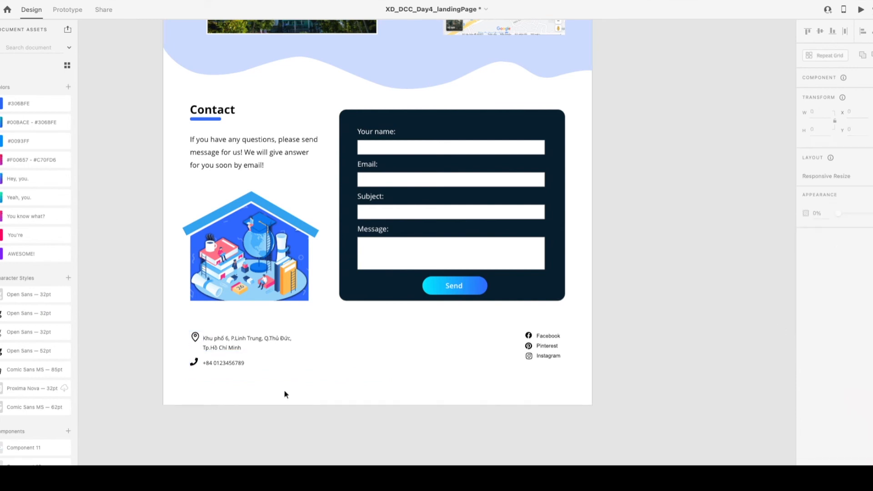
Move the two-line address text up to Y 7402.75 and save the document.
click(241, 340)
click(240, 342)
key(Up)
key(Up)
key(Up)
key(Up)
key(Up)
key(Up)
key(Up)
key(Up)
key(Up)
key(Up)
key(Up)
key(Up)
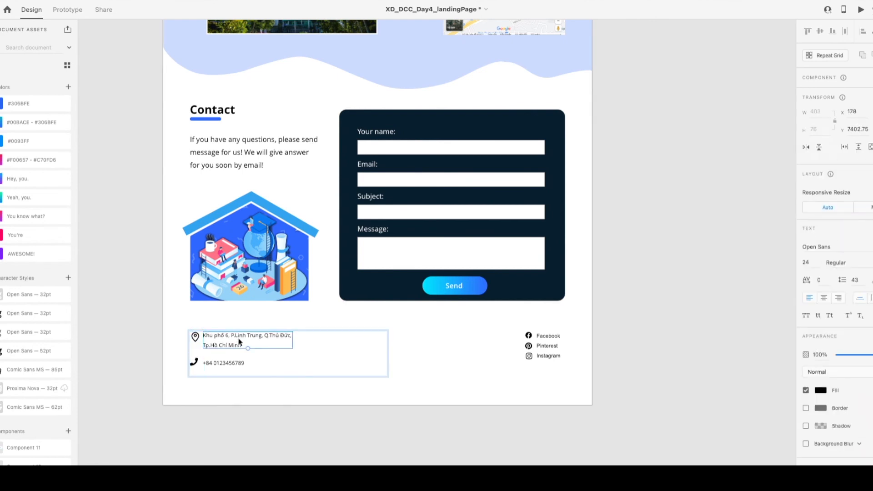
click(761, 320)
key(ctrl+s)
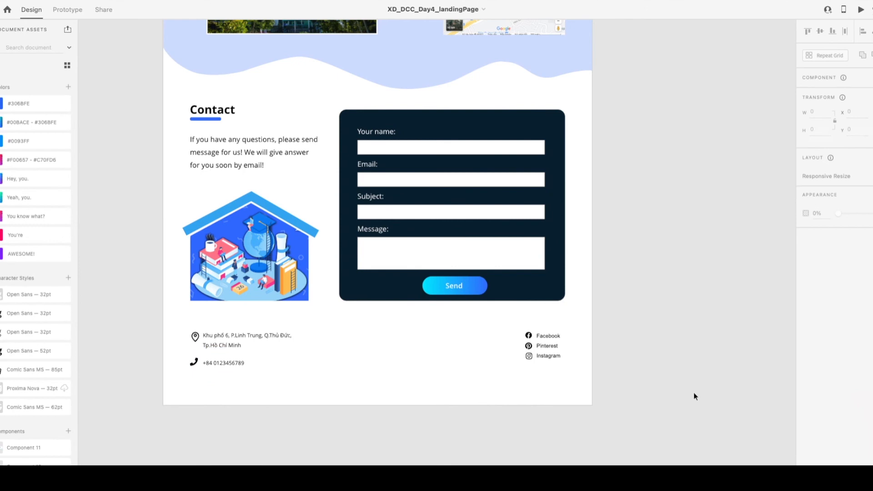
Move the location pin icon down to Y 7417 beside the two-line address and save the document.
click(195, 338)
double_click(196, 337)
key(Down)
key(Down)
key(Down)
key(Down)
key(Down)
key(Down)
key(Down)
key(Down)
key(Down)
key(Down)
key(Down)
key(Down)
key(Down)
key(Down)
key(Down)
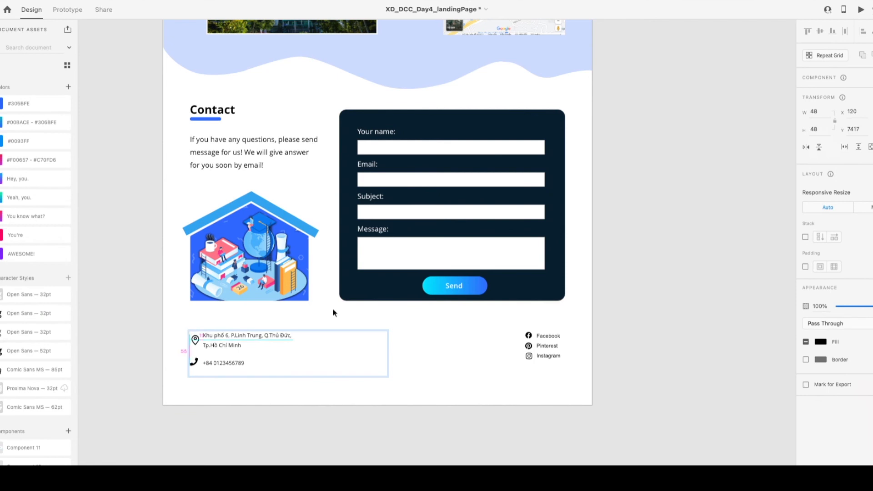
click(674, 313)
key(ctrl+s)
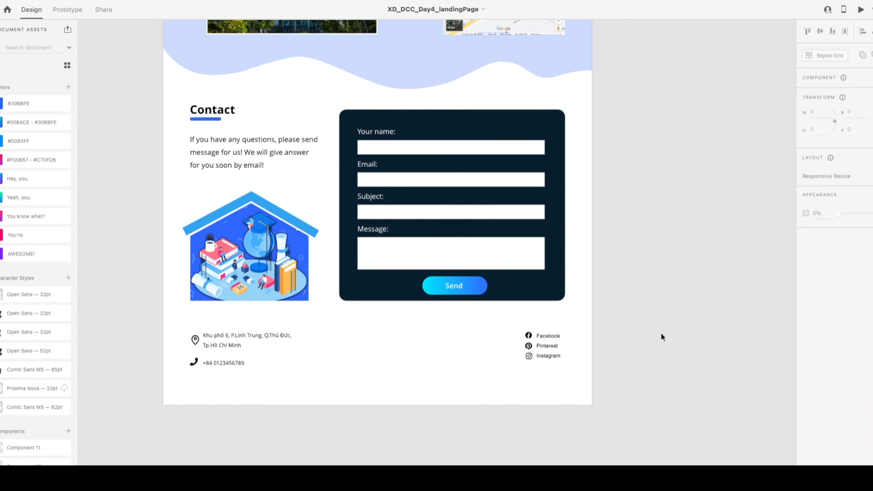
Move the address and phone texts together right to X 189, away from their icons, and save the document.
click(283, 343)
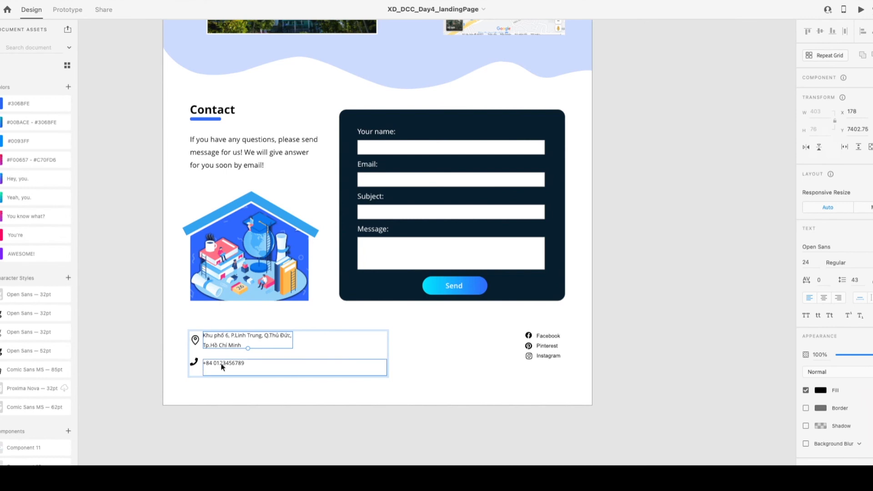
key(shift+Right)
key(shift+Right)
key(shift+Left)
key(shift+Right)
key(Left)
key(Left)
key(Left)
key(Left)
key(Left)
key(Left)
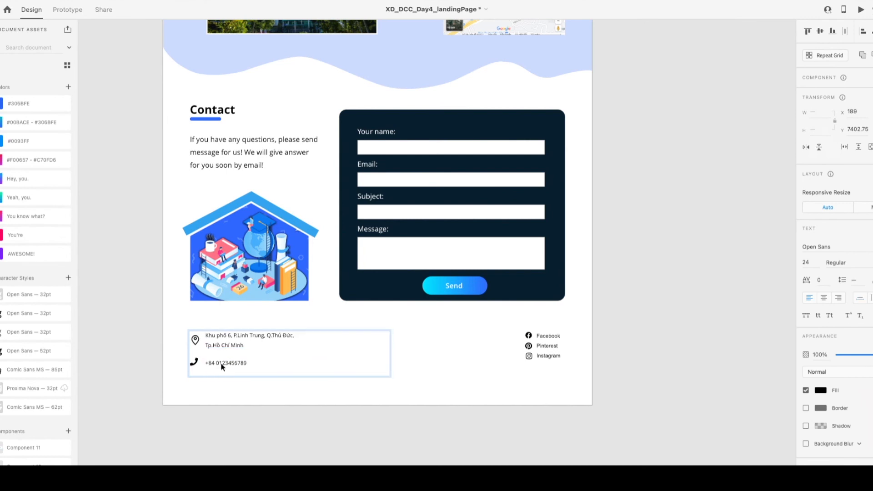
key(Left)
key(Left)
key(Left)
click(651, 332)
key(ctrl+s)
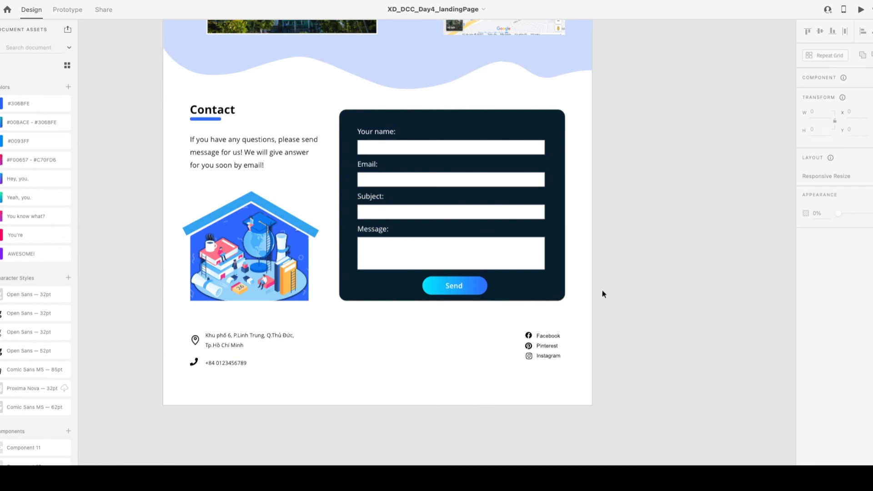
Shrink the Contact illustration further from its upper corner, keeping its bottom edge in place, and save the document.
click(283, 270)
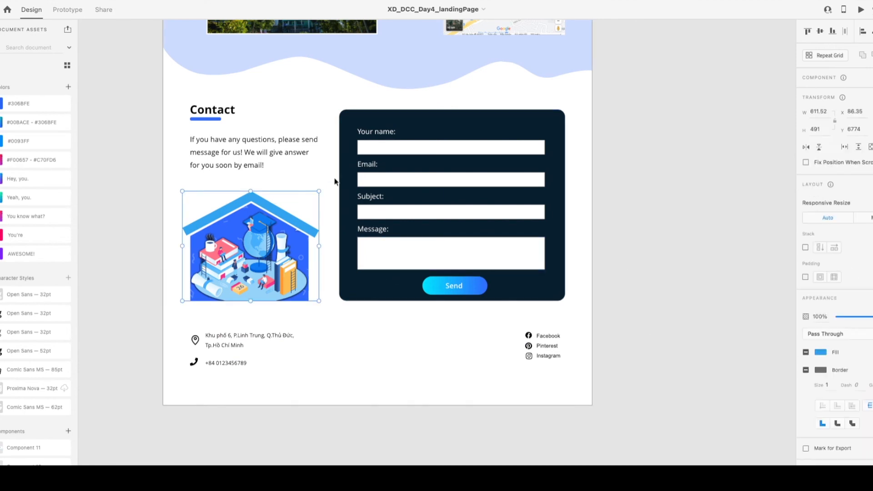
drag(318, 190, 301, 196)
click(753, 220)
key(ctrl+s)
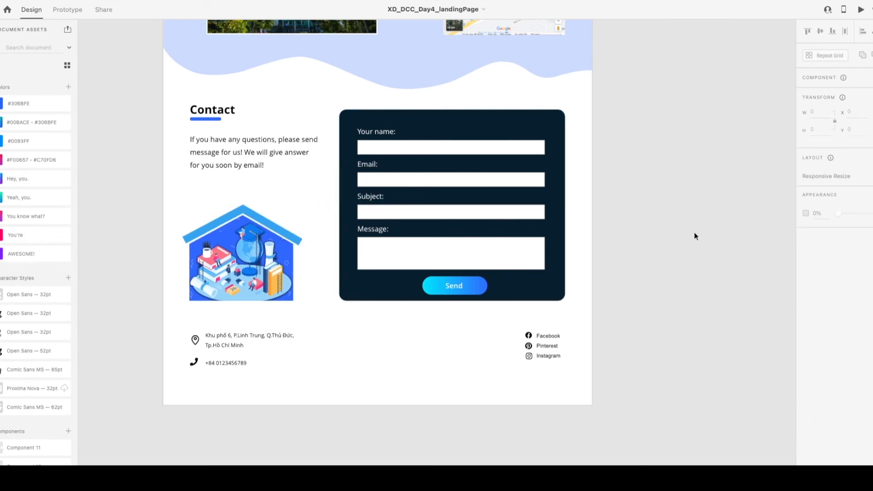
Move the footer group with the address and phone lines up to Y 7342.75, closer to the illustration.
scroll(694, 232, up, 3)
scroll(694, 231, down, 2)
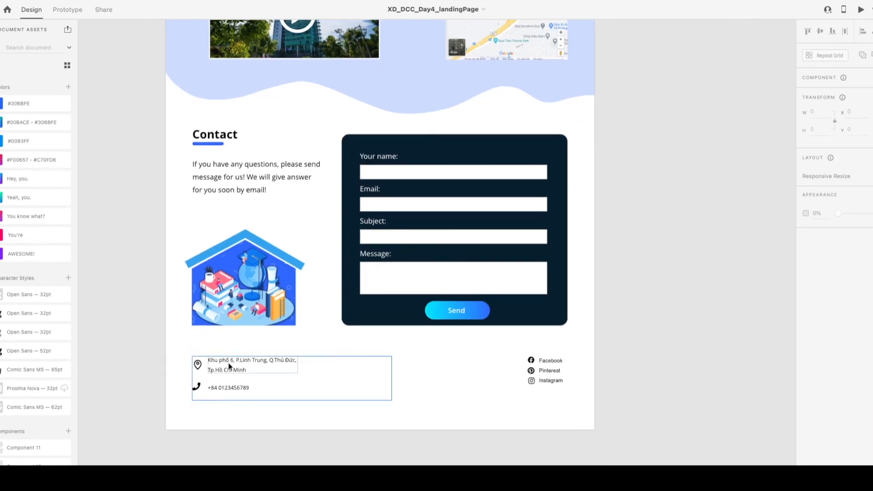
click(222, 389)
key(shift+Up)
key(shift+Up)
key(shift+Up)
key(shift+Up)
key(shift+Up)
key(shift+Up)
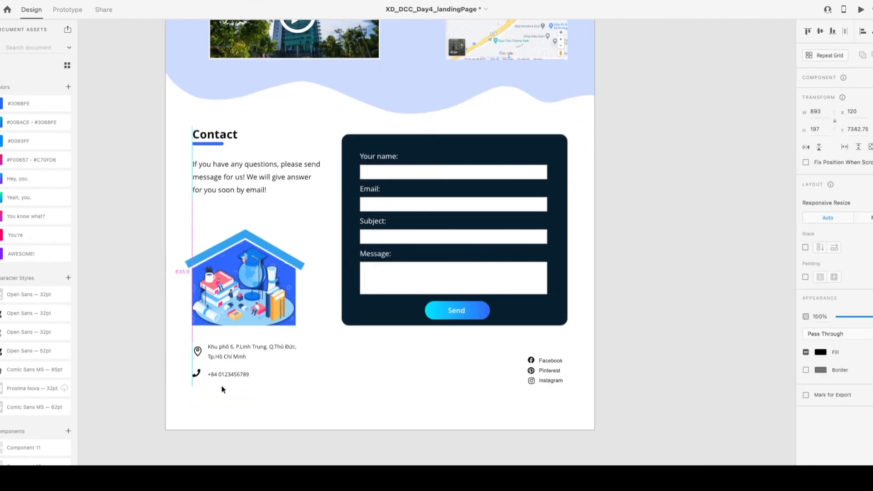
key(shift+Up)
key(shift+Down)
key(shift+Down)
key(shift+Up)
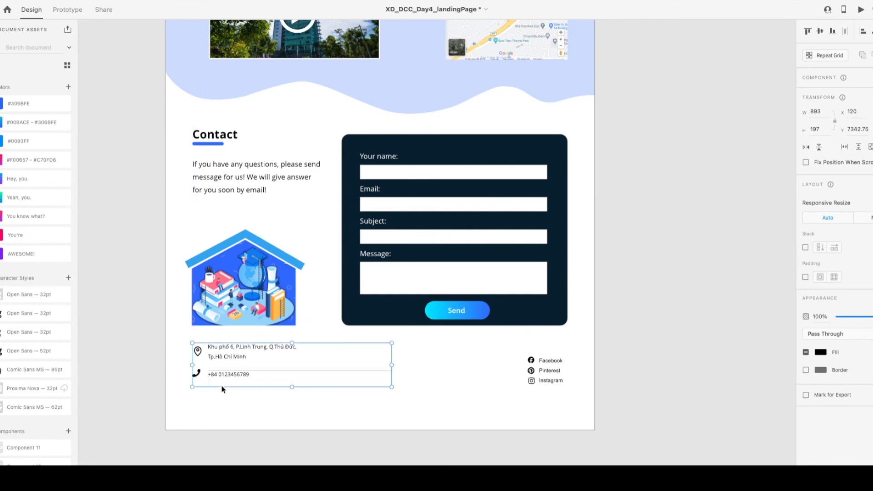
Save the document, and nudge the footer group with the address and phone lines down to Y 7344.75.
click(737, 365)
key(ctrl+s)
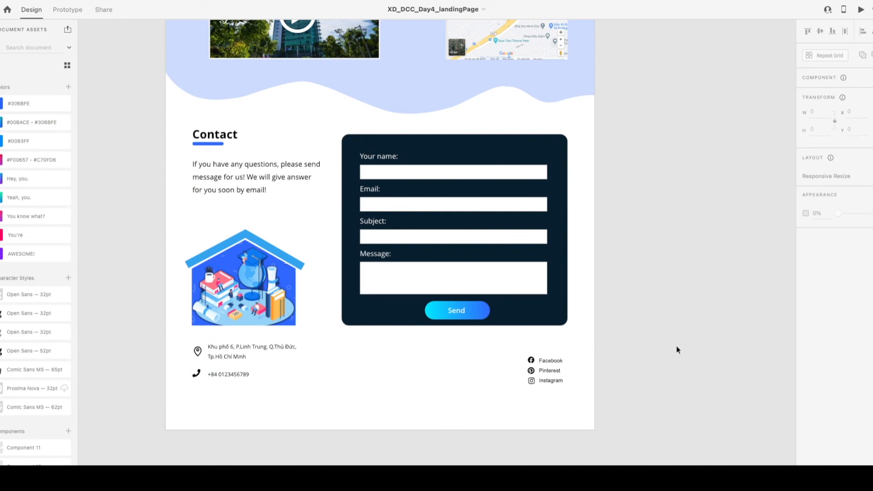
click(248, 350)
key(Down)
key(Down)
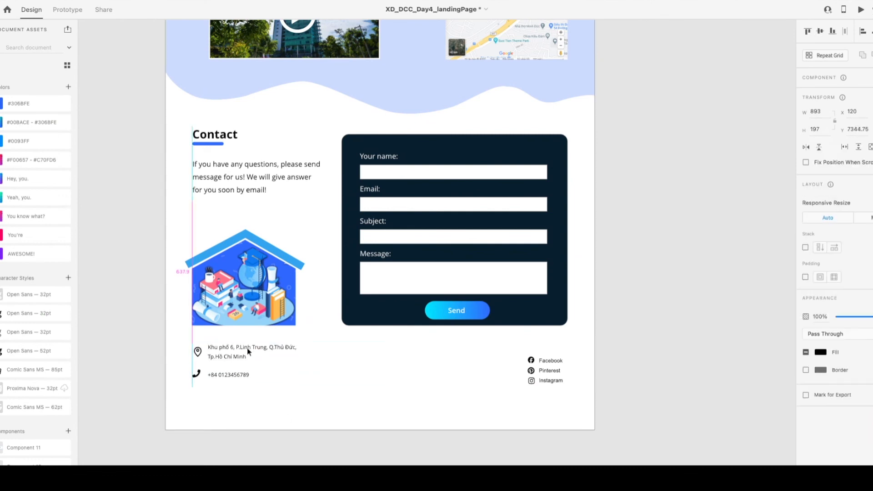
scroll(247, 348, down, 2)
click(643, 305)
scroll(643, 305, up, 2)
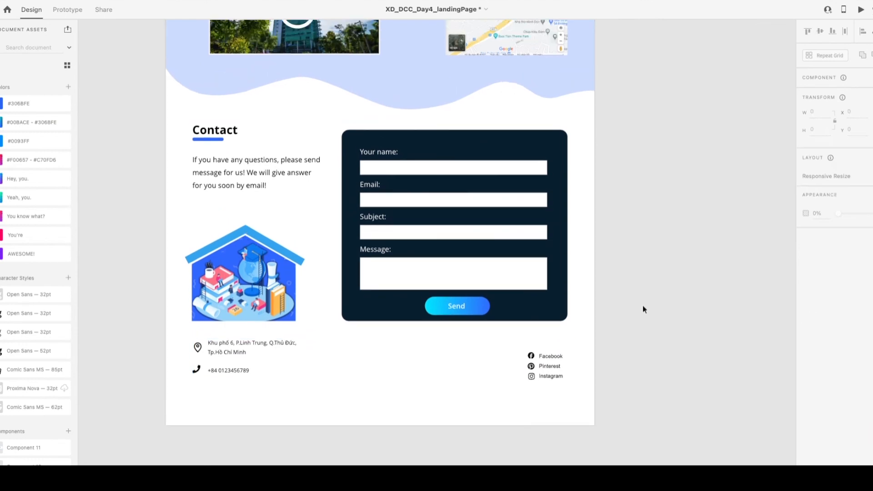
Apply the #00BACE - #306BFE gradient to the contact form's Send button and save the document.
scroll(643, 304, right, 2)
click(457, 165)
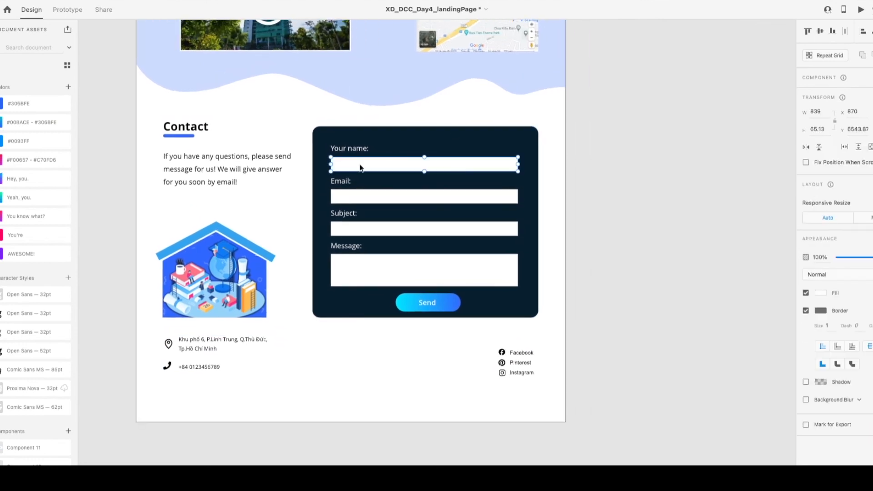
click(644, 198)
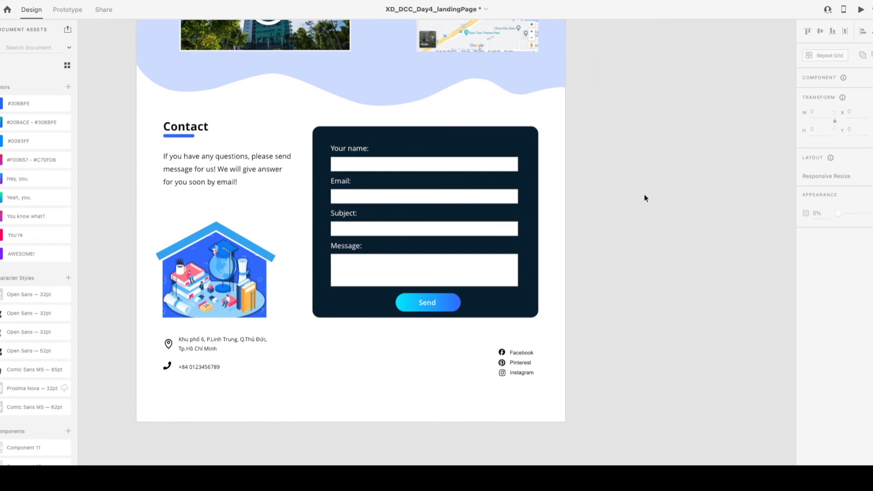
click(401, 304)
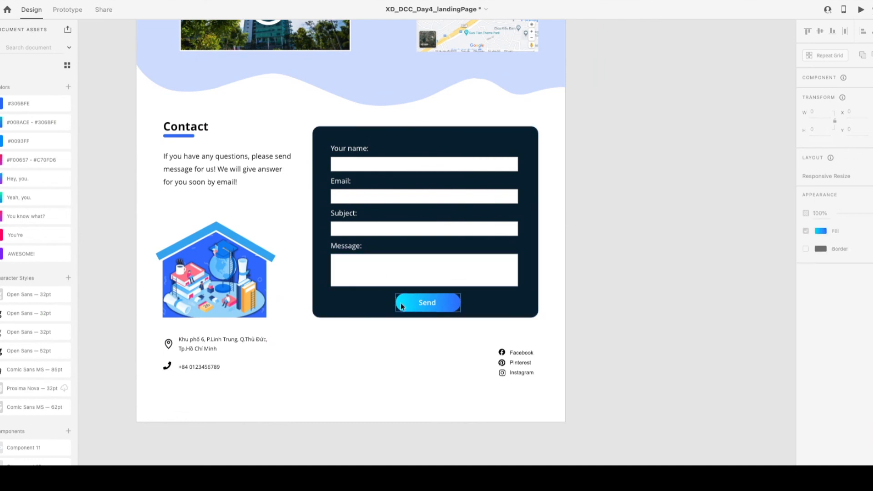
scroll(400, 303, right, 1)
scroll(34, 126, down, 1)
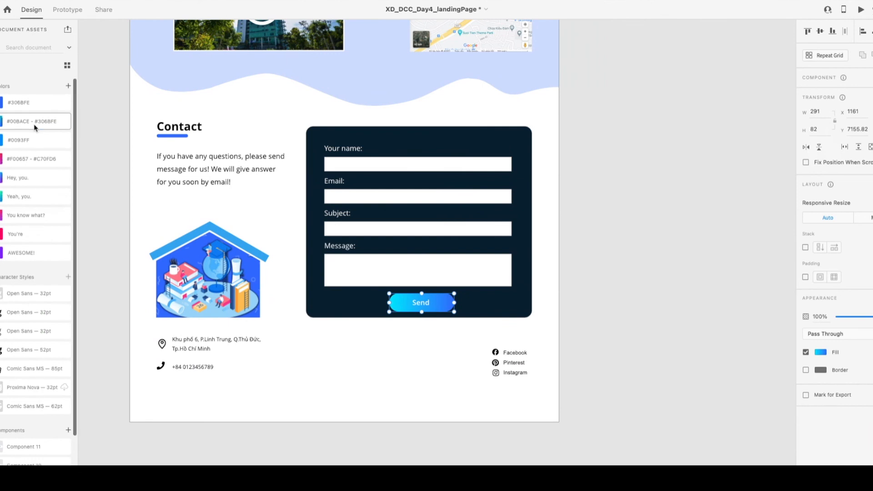
click(34, 126)
click(667, 313)
key(super+s)
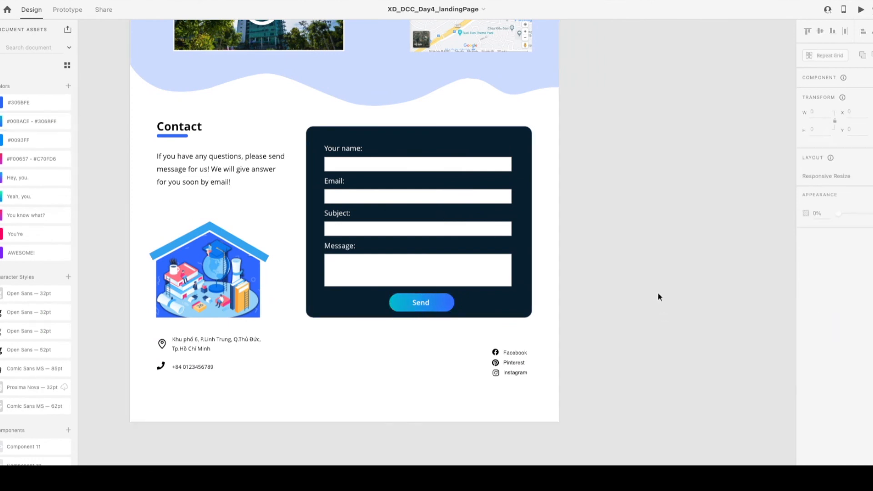
Remove the border from the form's name, email, subject and message input boxes together and save the document.
scroll(659, 292, up, 1)
scroll(659, 293, up, 1)
scroll(591, 291, right, 2)
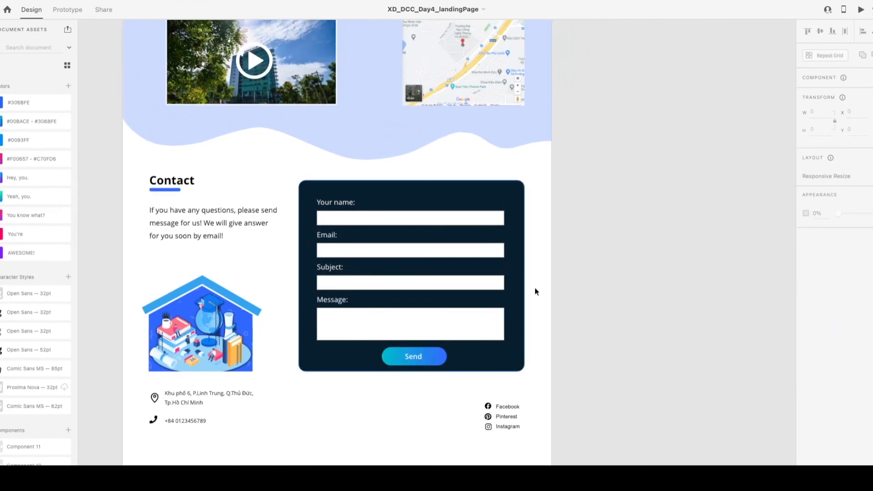
click(439, 325)
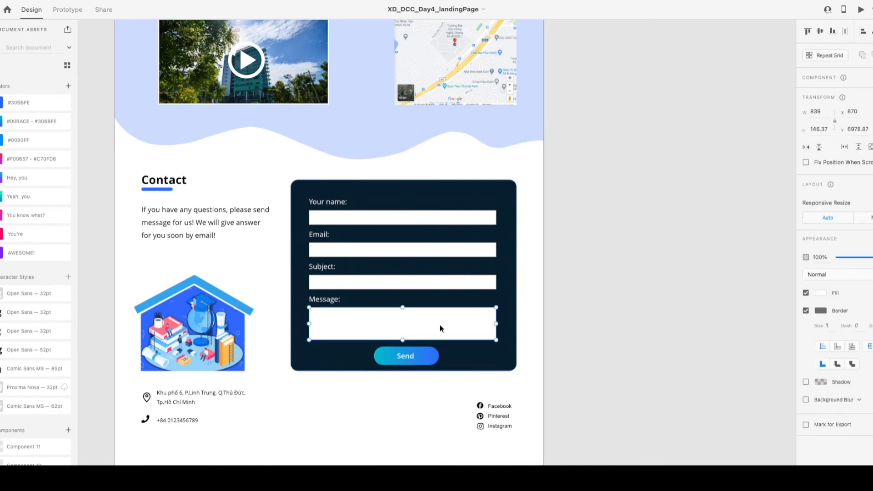
shift+click(394, 281)
shift+click(409, 250)
shift+click(415, 224)
click(806, 310)
click(683, 299)
key(ctrl+s)
Review the page from the courses section down to Contact and inspect the contact form's borderless input boxes.
scroll(659, 298, left, 2)
scroll(660, 301, up, 10)
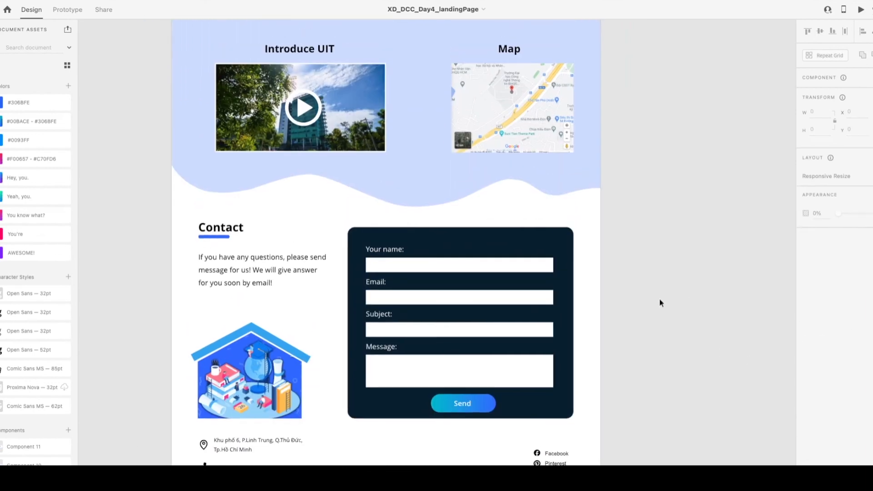
scroll(659, 299, down, 7)
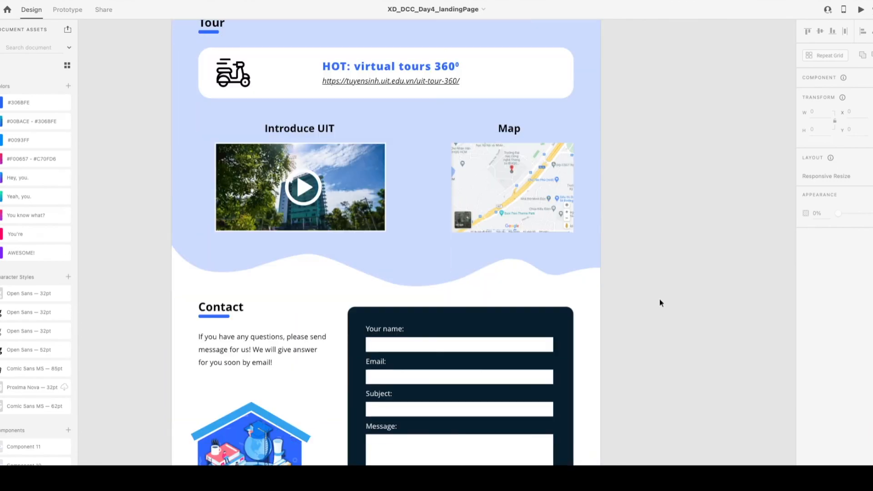
scroll(659, 298, up, 5)
scroll(660, 300, up, 20)
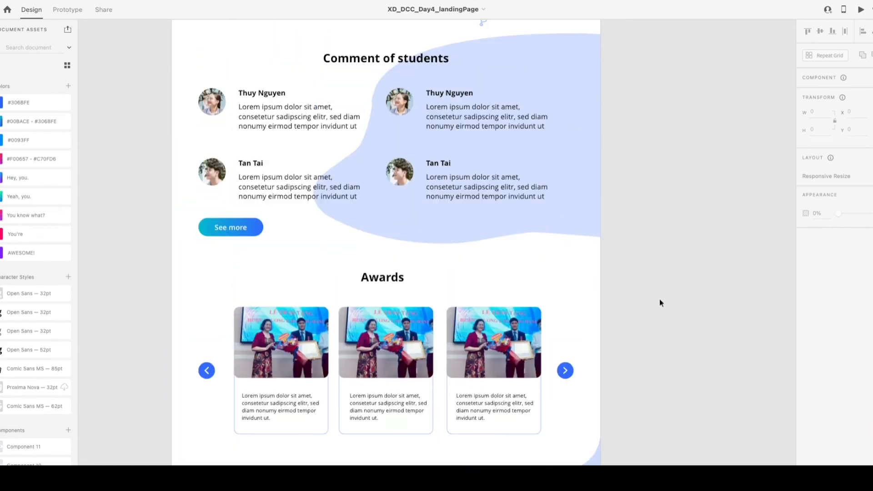
scroll(660, 301, down, 18)
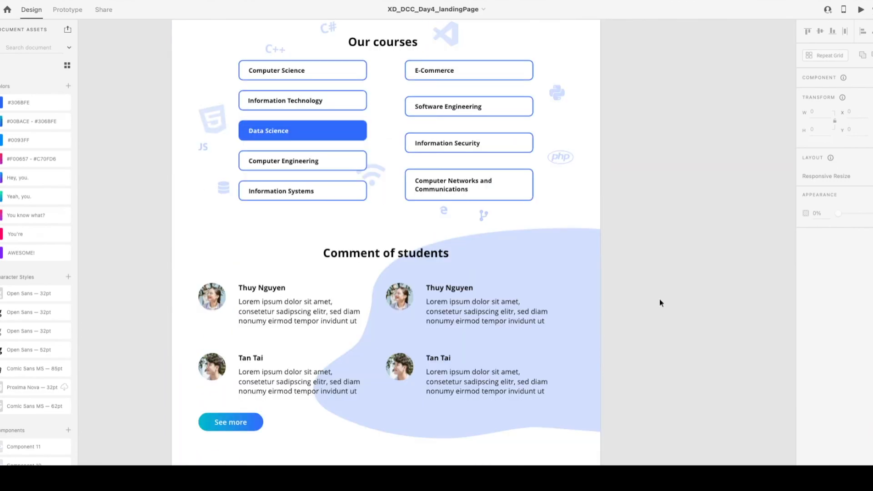
scroll(659, 300, down, 6)
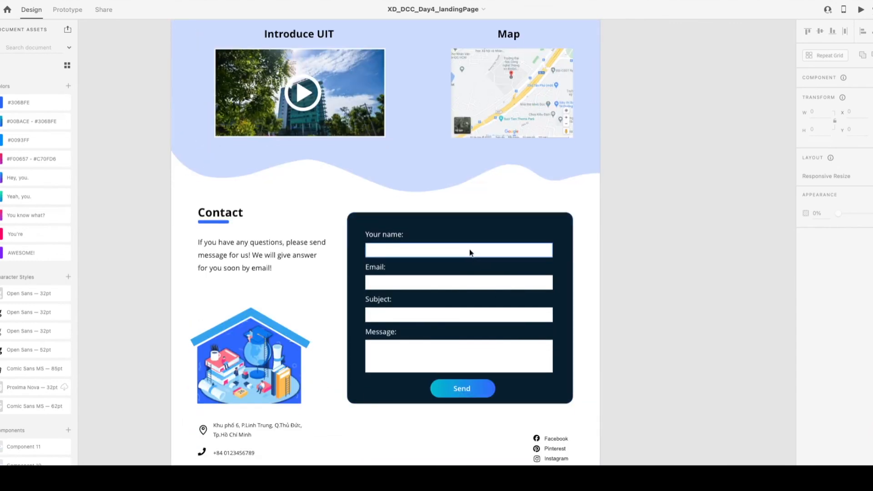
click(468, 249)
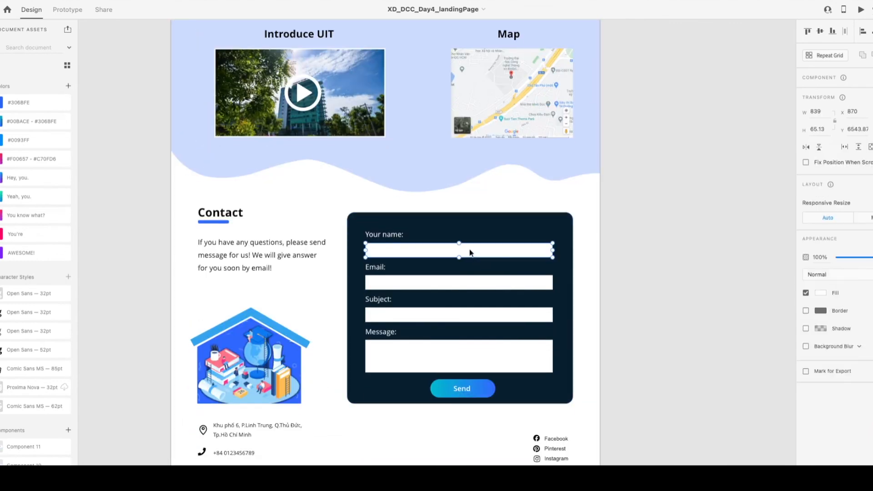
click(511, 254)
click(628, 241)
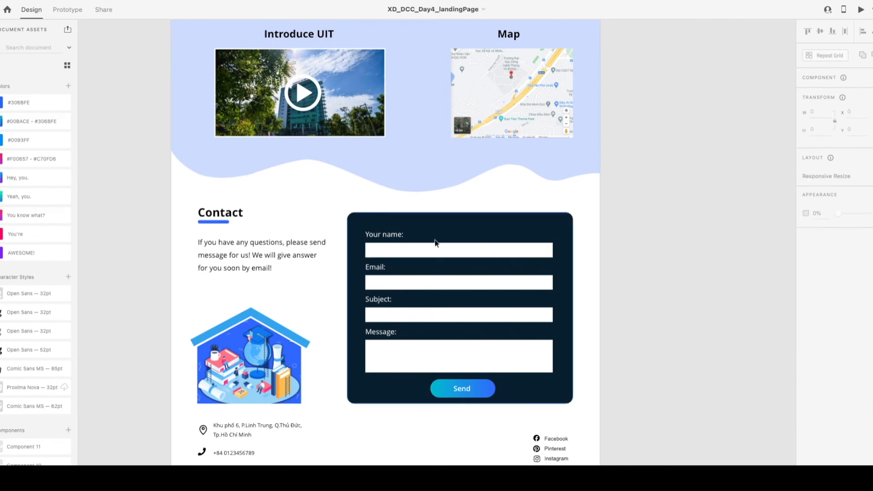
click(389, 286)
click(401, 315)
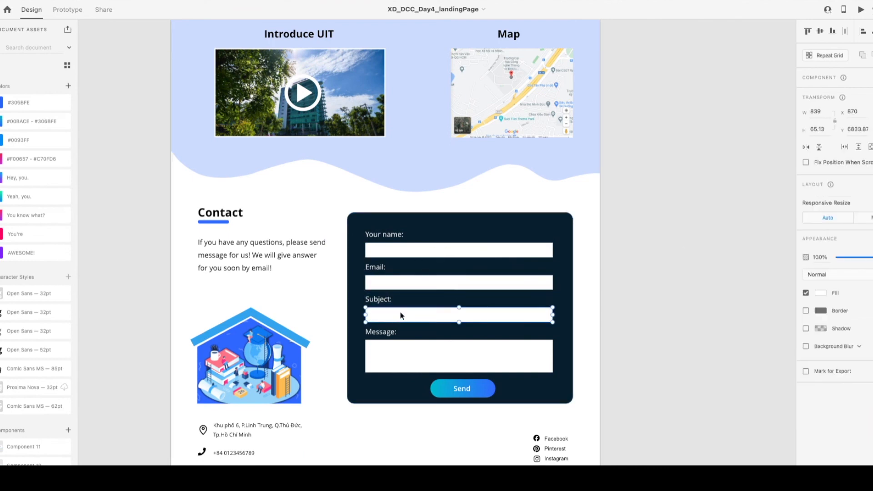
click(727, 247)
click(418, 251)
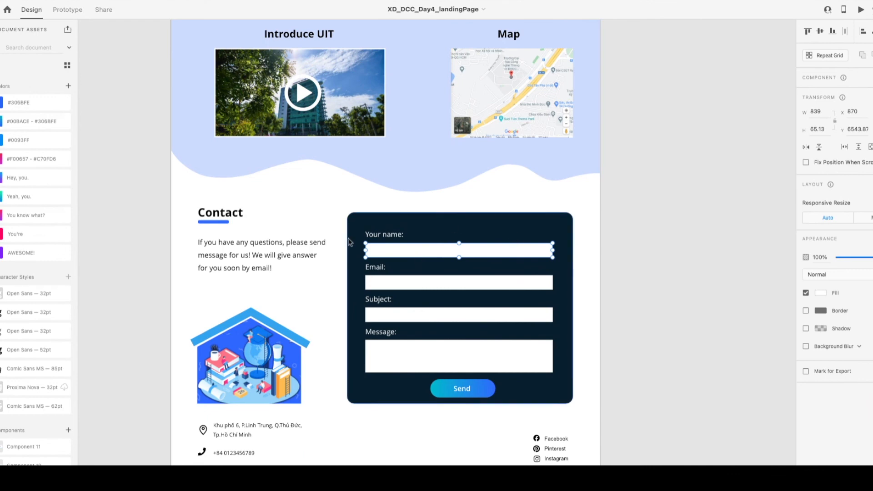
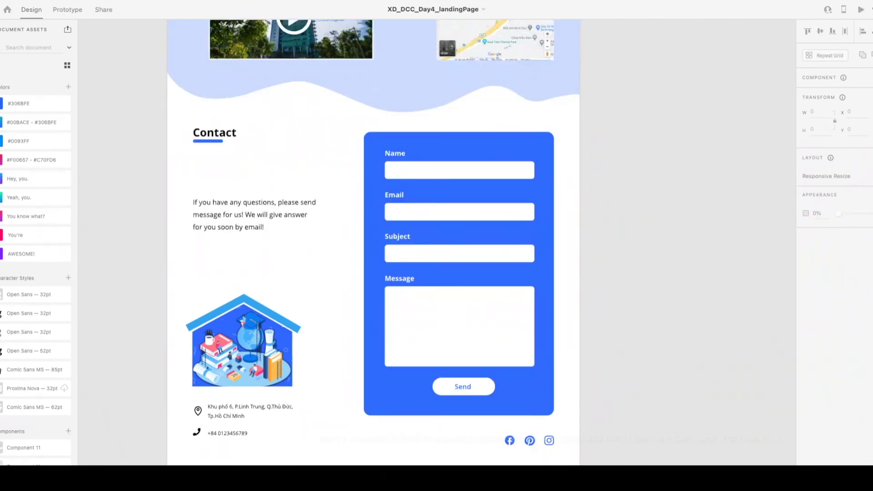
Move the Contact description up under its heading to Y 6531.41, and the illustration with the address group up to Y 6908.87.
click(240, 218)
drag(240, 218, 206, 175)
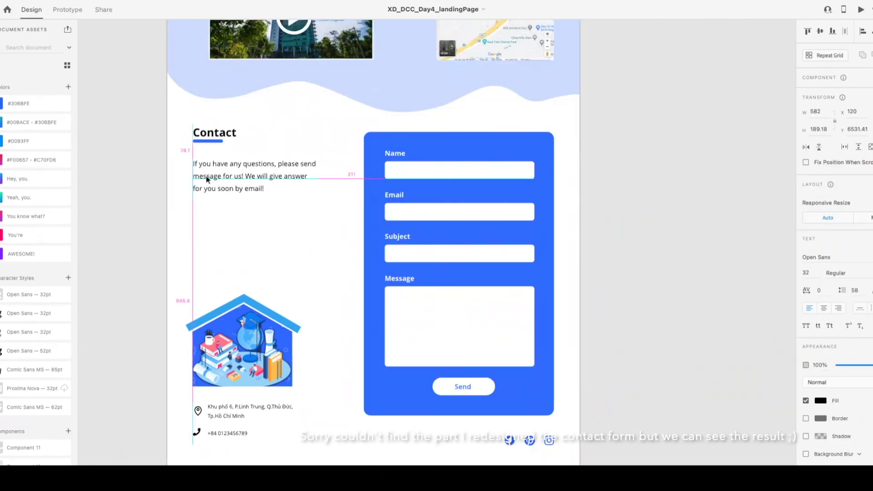
click(229, 338)
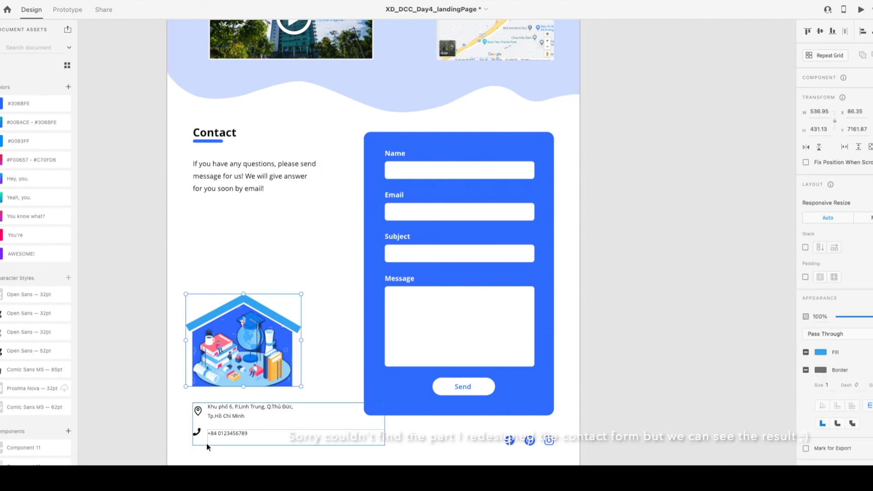
shift+click(222, 415)
drag(228, 408, 224, 353)
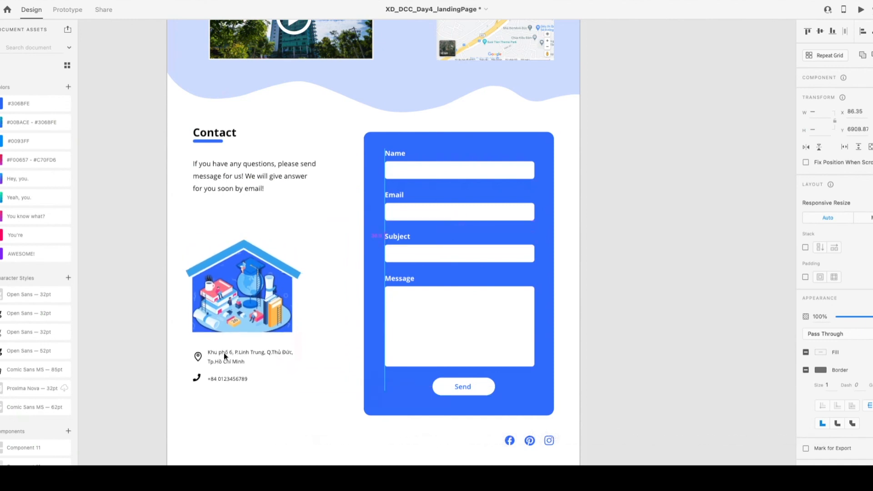
click(657, 358)
scroll(655, 356, right, 2)
scroll(656, 356, up, 2)
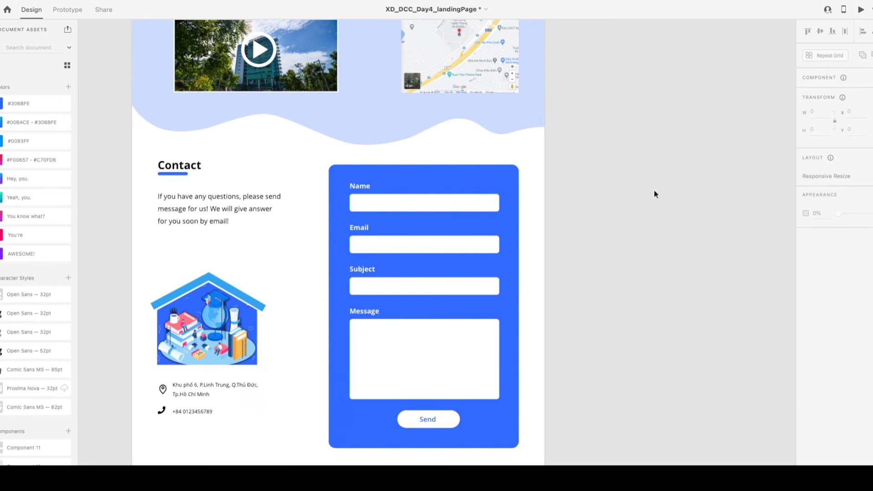
Move the Contact illustration and the address group further up together to about Y 6796, closer to the description.
scroll(572, 356, down, 4)
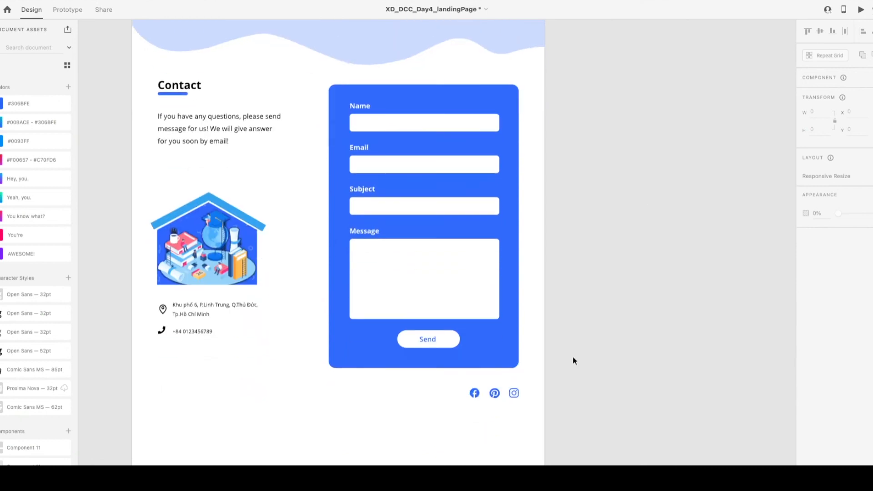
click(211, 265)
shift+click(196, 310)
drag(195, 310, 196, 285)
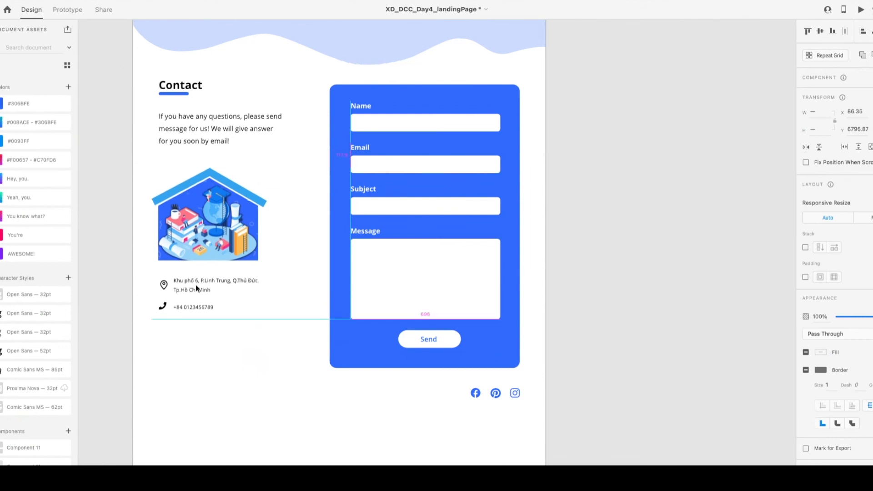
click(594, 420)
Move the Facebook, Pinterest and Instagram icons from under the contact form to just below the phone line.
click(474, 394)
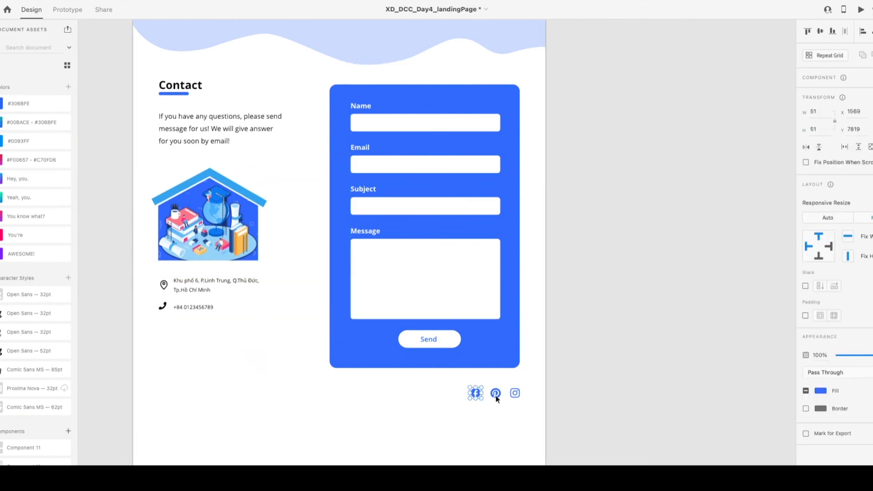
shift+click(496, 396)
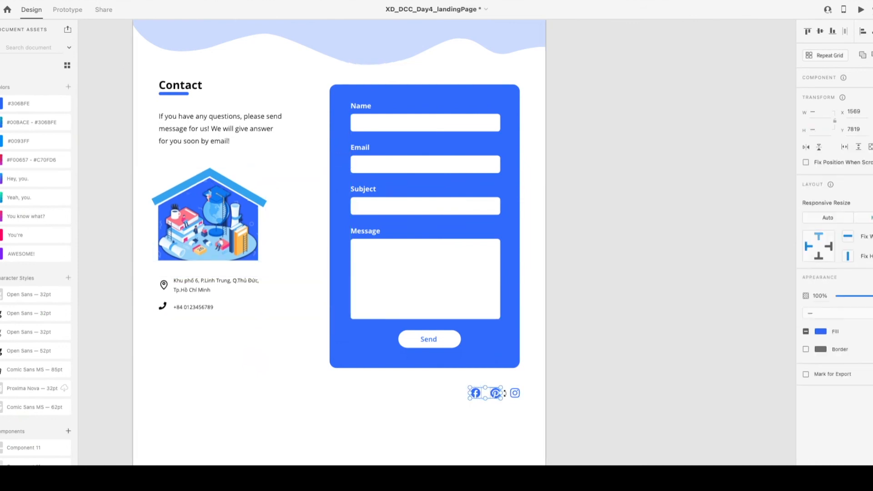
shift+click(519, 392)
drag(520, 392, 204, 338)
click(658, 324)
scroll(651, 323, left, 3)
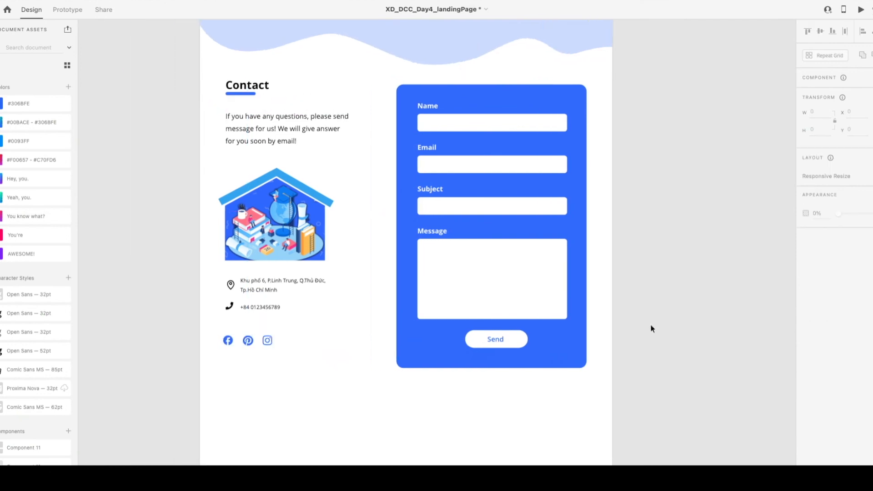
Move the three social icons further down to X 118, Y 7677, near the form's lower edge, and save the document.
scroll(651, 328, up, 1)
drag(284, 352, 214, 380)
key(ctrl+3)
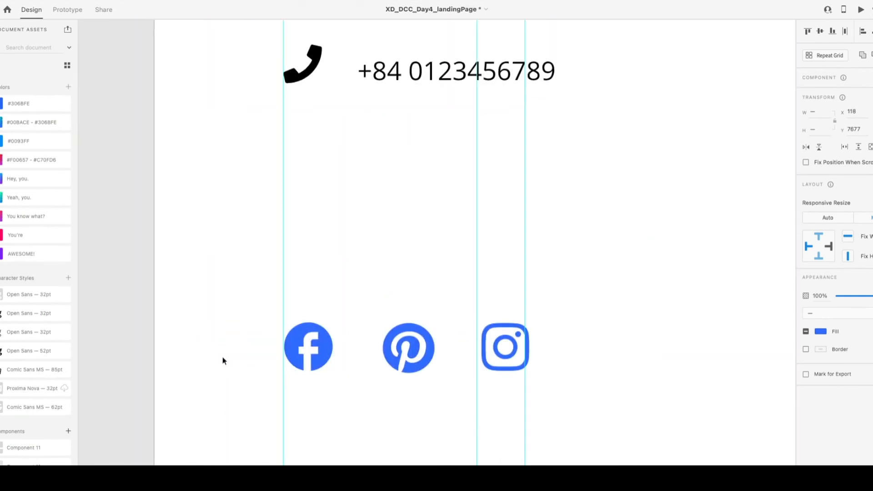
scroll(337, 268, down, 5)
scroll(379, 406, up, 2)
click(353, 390)
key(ctrl+z)
click(446, 429)
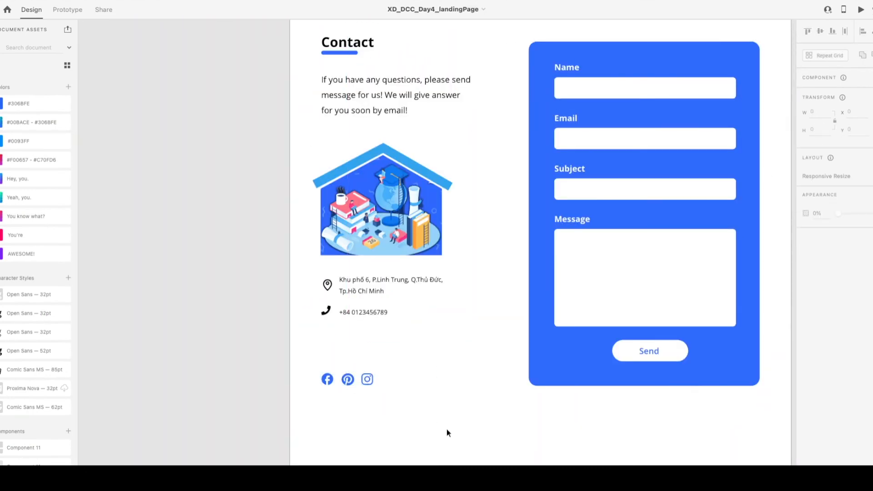
scroll(447, 430, right, 1)
scroll(447, 430, up, 3)
click(394, 279)
shift+click(358, 359)
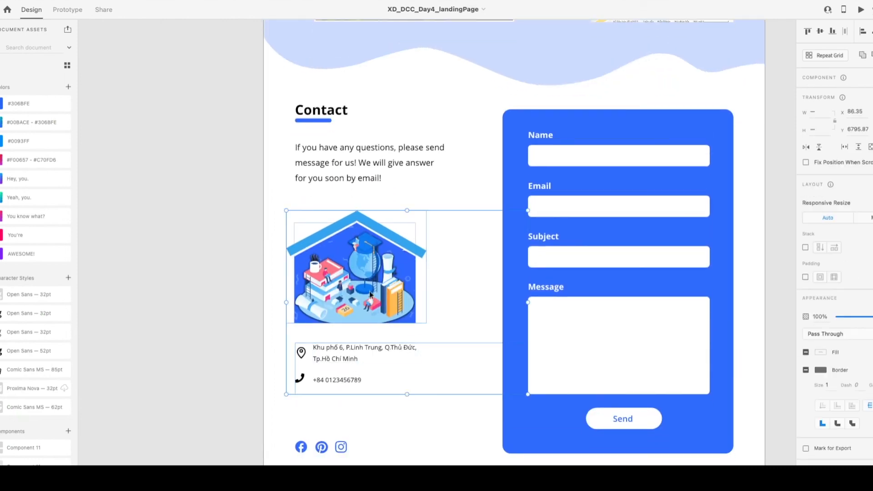
click(186, 309)
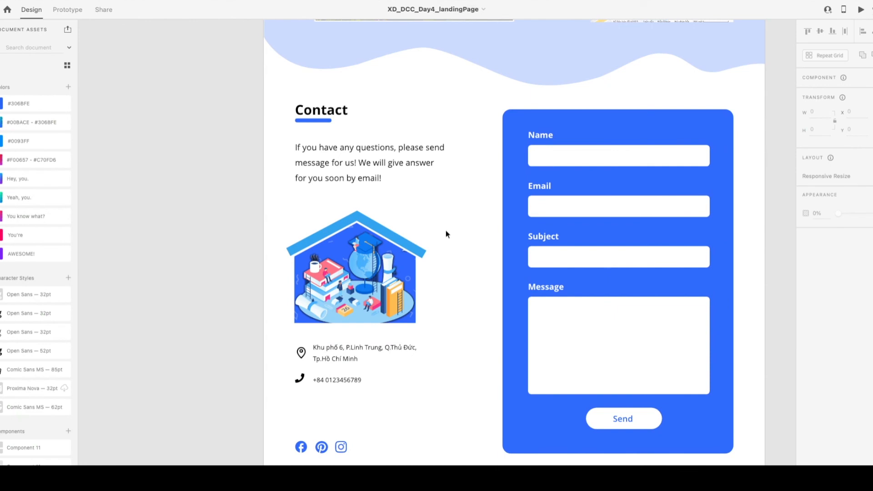
Select the whole contact form with its fields, Send button and blue background, and scale it down proportionally to start at X 1013.
scroll(409, 236, down, 5)
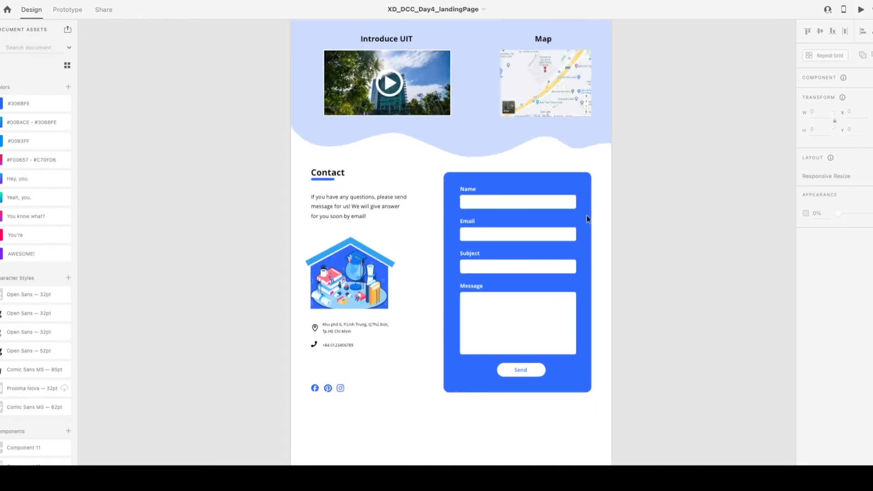
drag(428, 164, 626, 425)
double_click(492, 185)
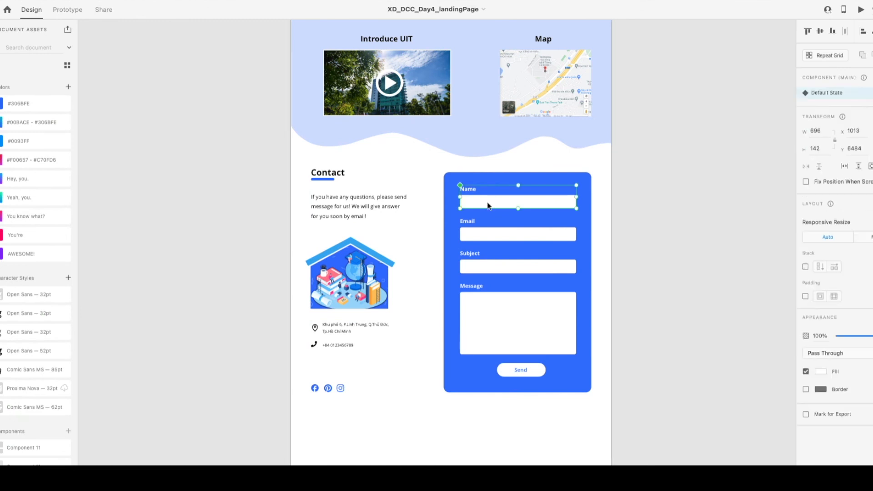
shift+click(492, 232)
shift+click(503, 270)
shift+click(514, 313)
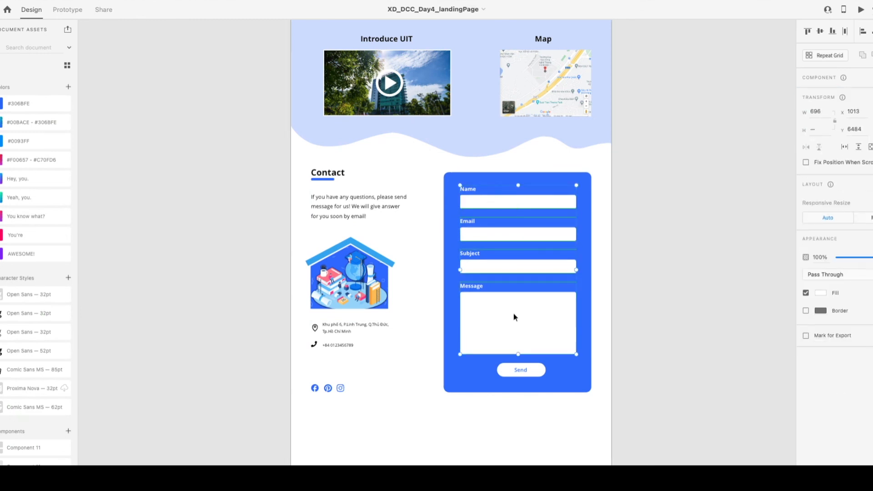
shift+click(518, 371)
shift+click(580, 385)
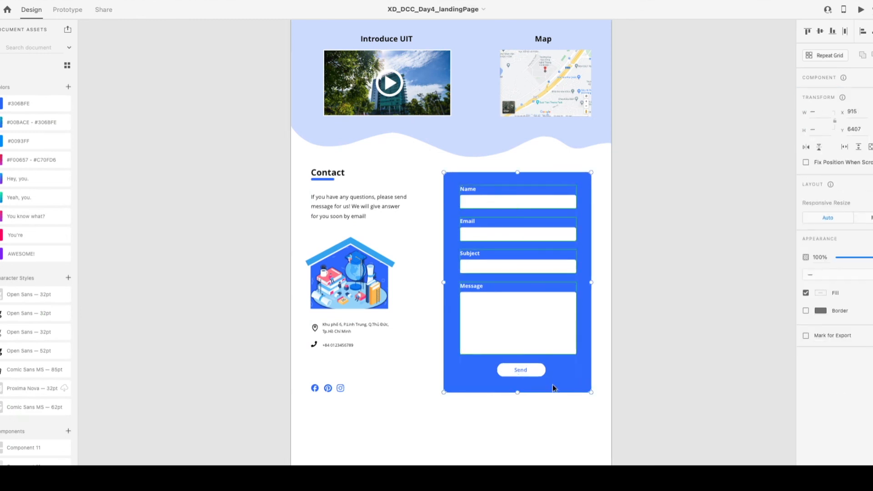
drag(443, 393, 460, 376)
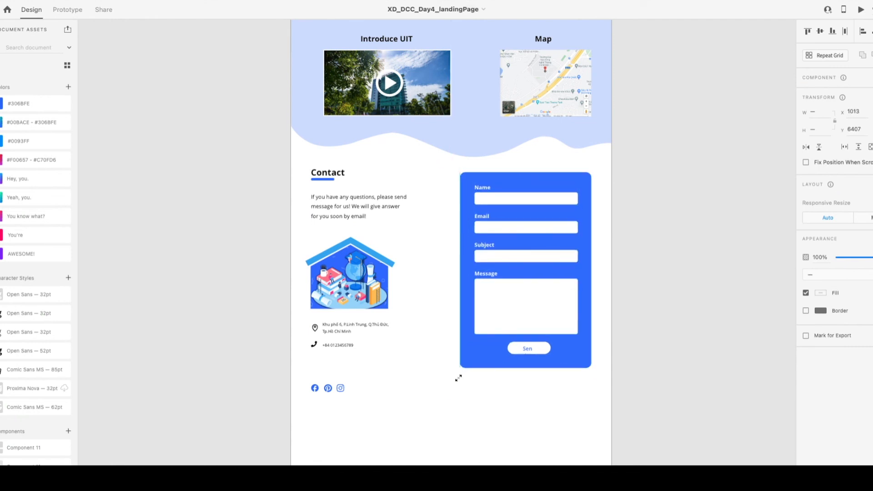
drag(458, 378, 458, 378)
click(645, 322)
Move the Facebook, Pinterest and Instagram icons up to Y 7531, level with the contact form's lower edge.
scroll(635, 360, up, 4)
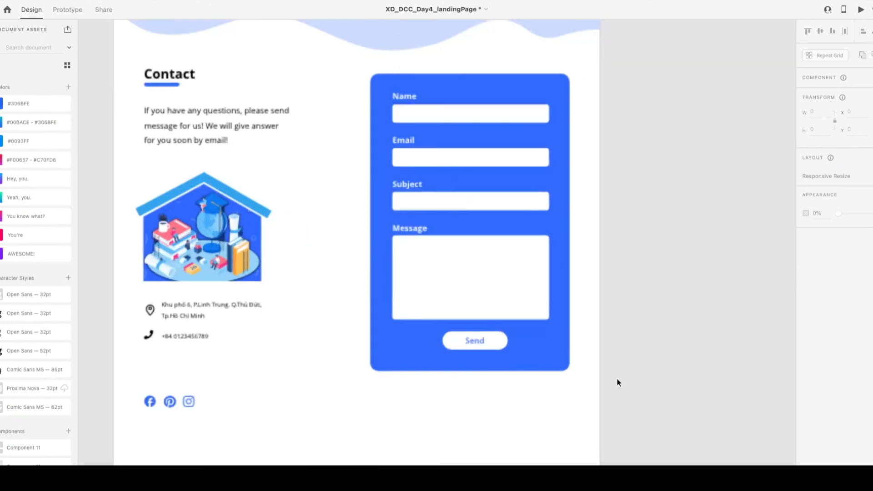
scroll(615, 377, down, 1)
scroll(564, 392, left, 2)
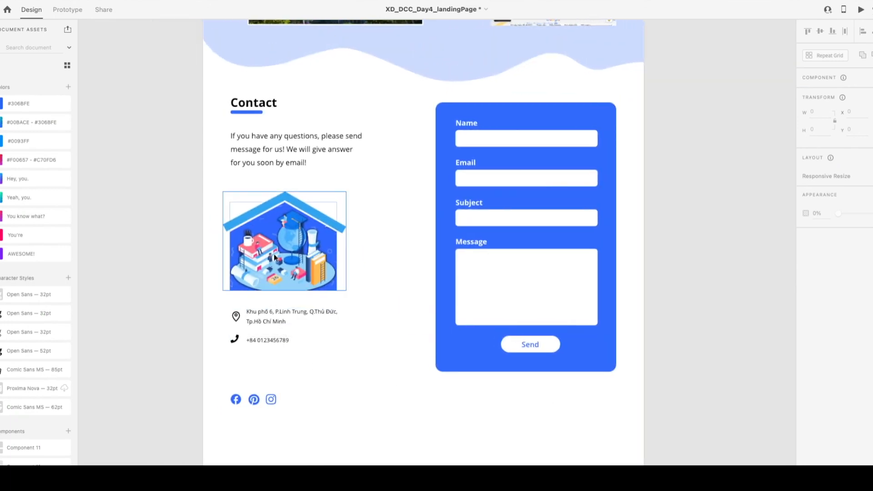
click(268, 352)
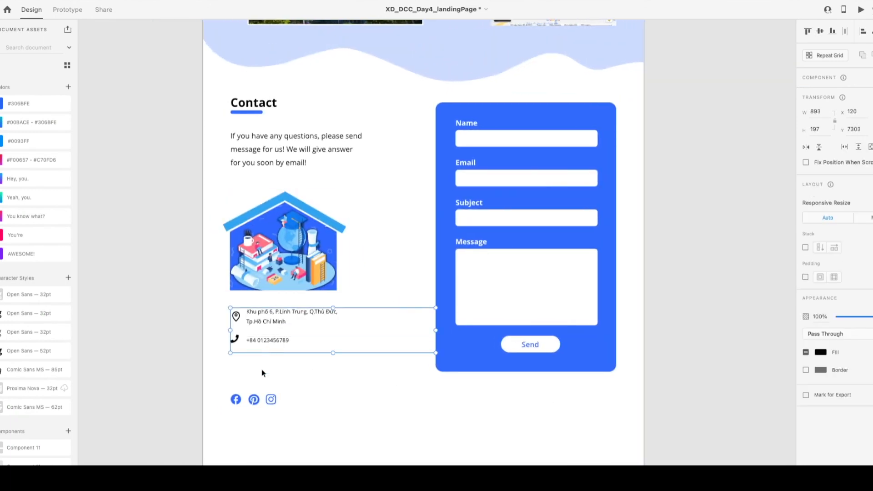
click(197, 369)
scroll(195, 366, up, 1)
scroll(223, 353, up, 2)
scroll(223, 353, right, 2)
scroll(191, 382, left, 2)
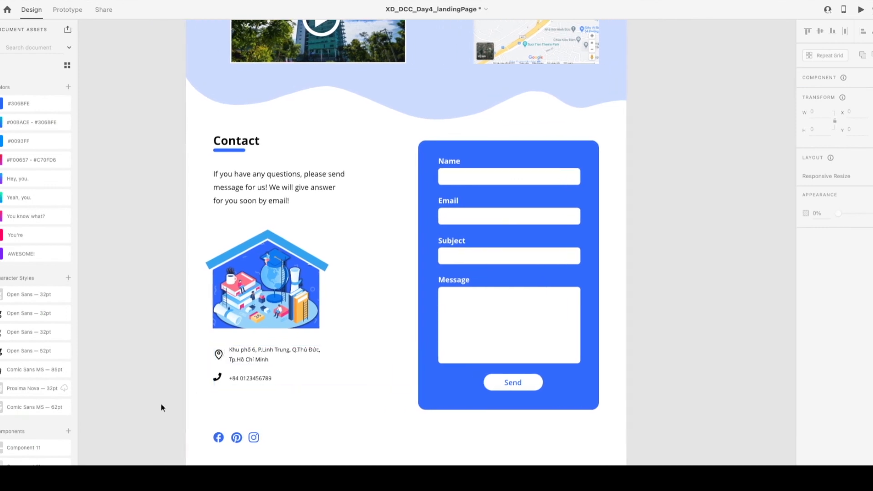
drag(194, 422, 291, 462)
drag(240, 440, 239, 408)
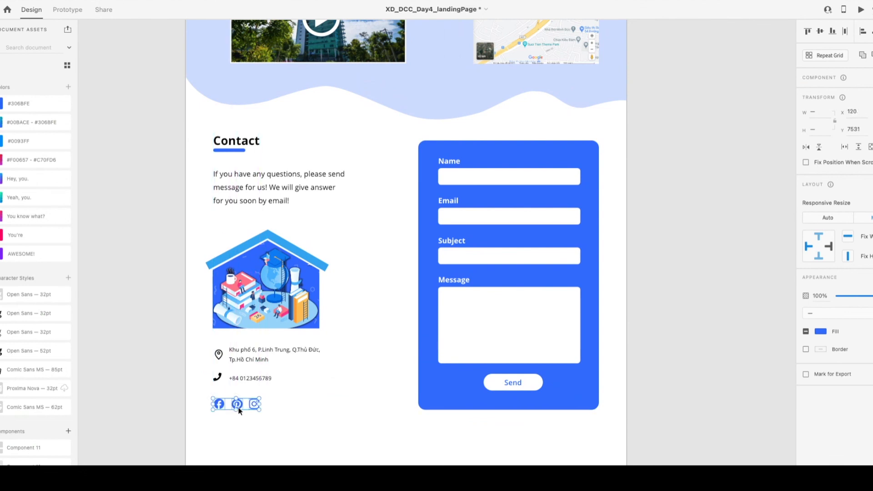
click(296, 410)
Move the phone icon and number up to Y 7410.25, and raise the illustration and the address group slightly.
scroll(258, 425, left, 4)
scroll(308, 445, down, 1)
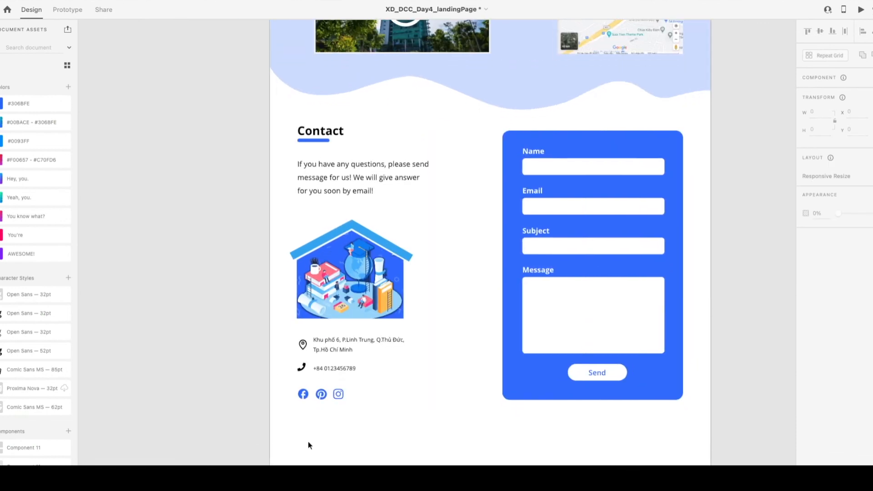
double_click(322, 367)
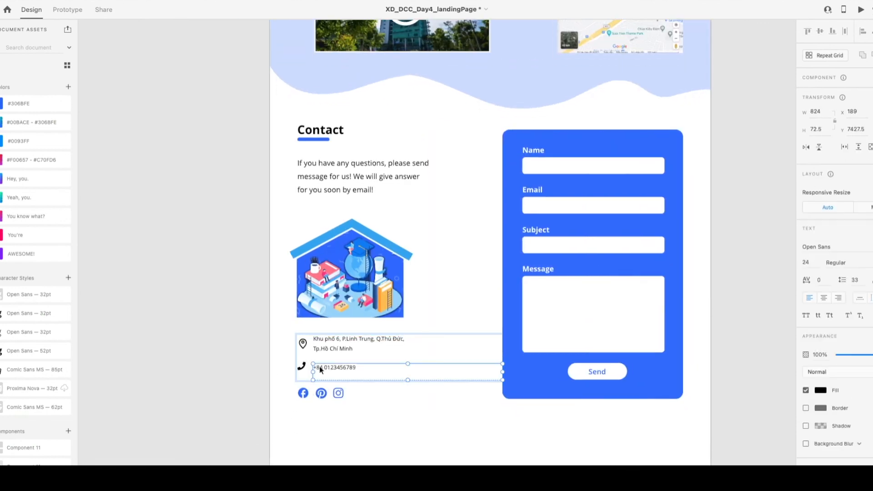
shift+click(302, 368)
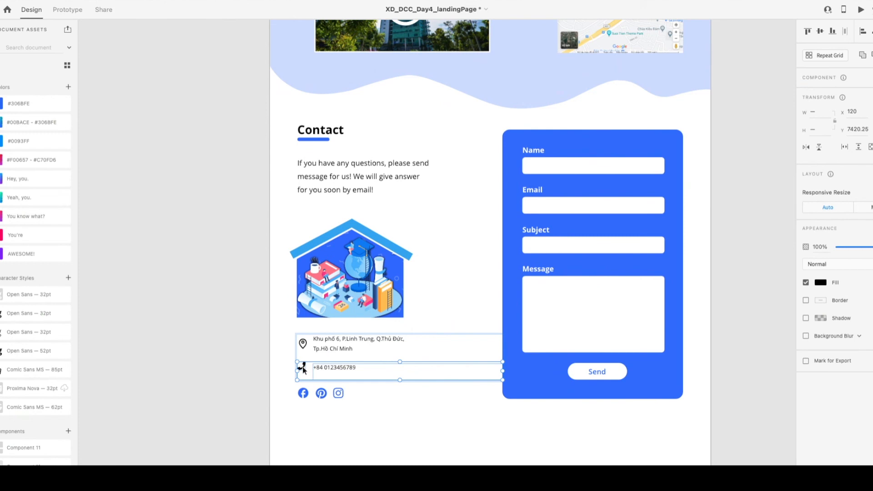
key(shift+Up)
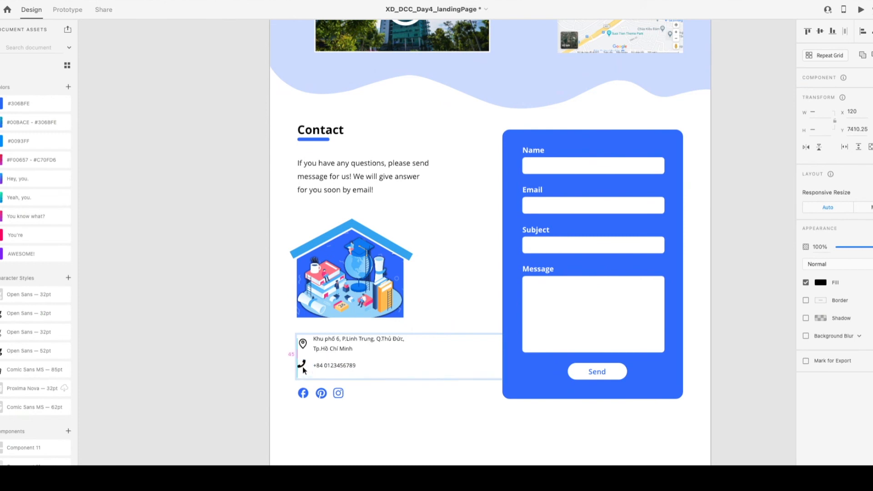
shift+click(366, 280)
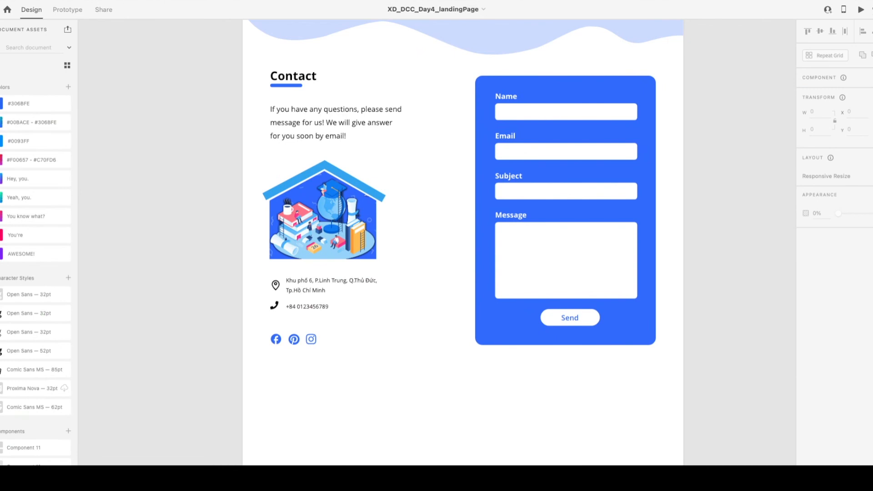
Move the entire Contact section, including heading, description, illustration, contact details, icons and form, down to Y 6451.35.
scroll(463, 242, up, 4)
scroll(462, 242, down, 1)
click(314, 374)
click(231, 180)
drag(189, 115, 725, 464)
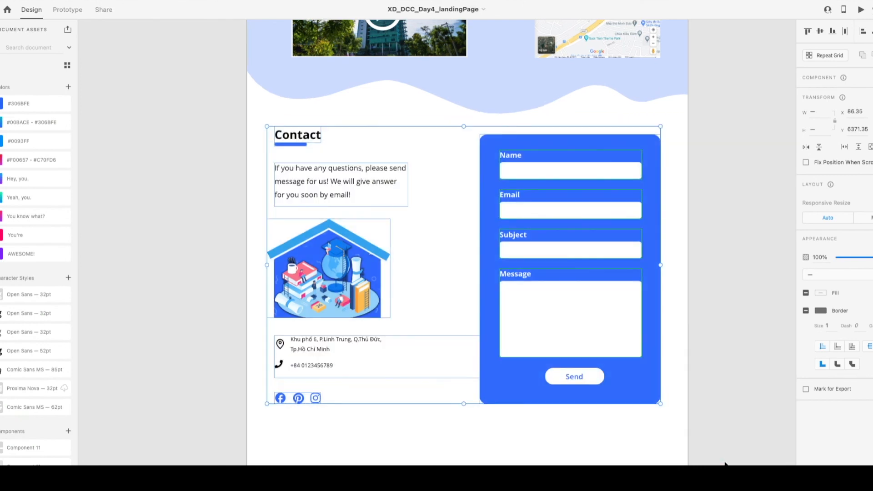
key(shift+Down)
key(shift+Down)
key(shift+Down)
key(shift+Down)
key(shift+Down)
key(shift+Down)
key(shift+Down)
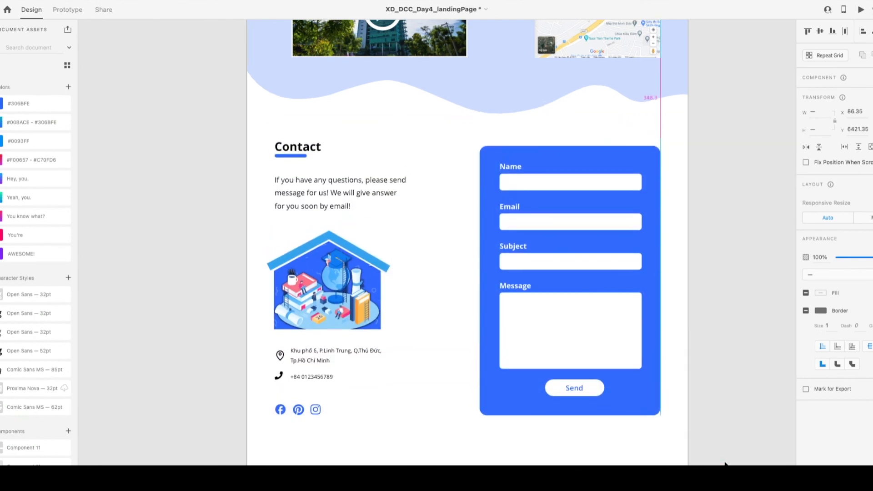
key(shift+Down)
key(shift+Down)
key(shift+Up)
key(shift+Up)
key(shift+Down)
key(shift+Down)
key(shift+Up)
key(shift+Down)
key(shift+Up)
key(shift+Up)
key(shift+Down)
key(shift+Up)
key(shift+Down)
key(shift+Down)
key(shift+Up)
key(shift+Up)
key(shift+Down)
key(shift+Down)
key(shift+Up)
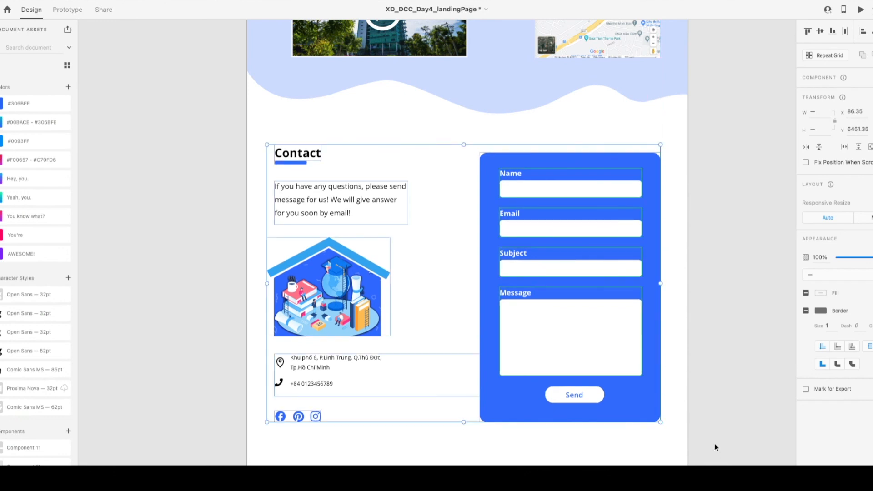
click(717, 435)
Shorten the artboard to a height of 7921 below the Contact section and save the document.
scroll(394, 473, down, 5)
scroll(395, 473, down, 2)
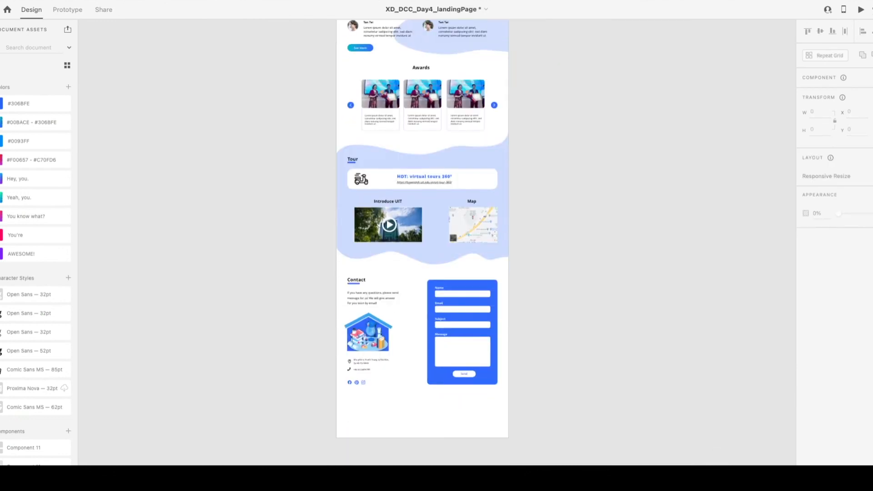
click(422, 423)
drag(423, 438, 423, 408)
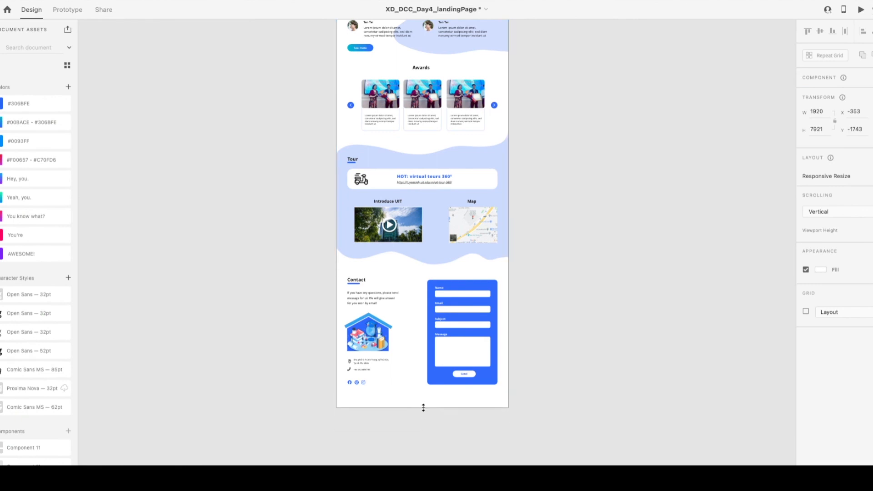
click(559, 362)
scroll(431, 392, down, 1)
scroll(411, 307, up, 3)
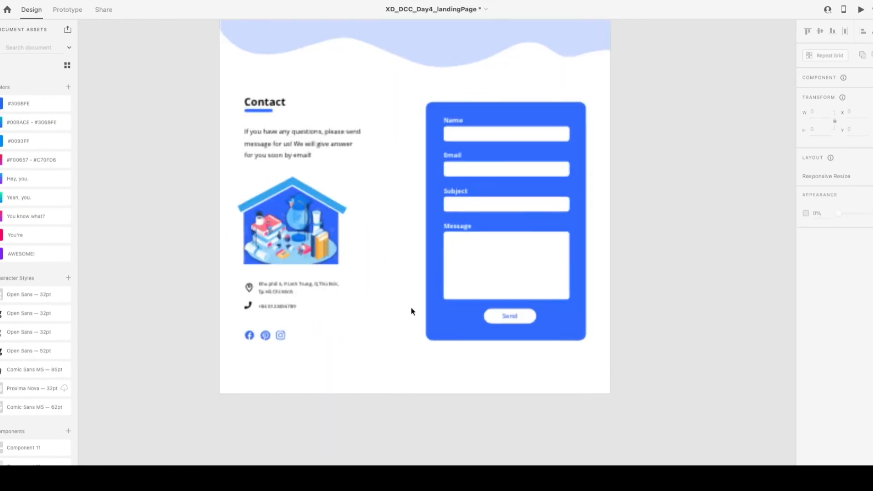
scroll(411, 308, up, 2)
scroll(348, 386, up, 5)
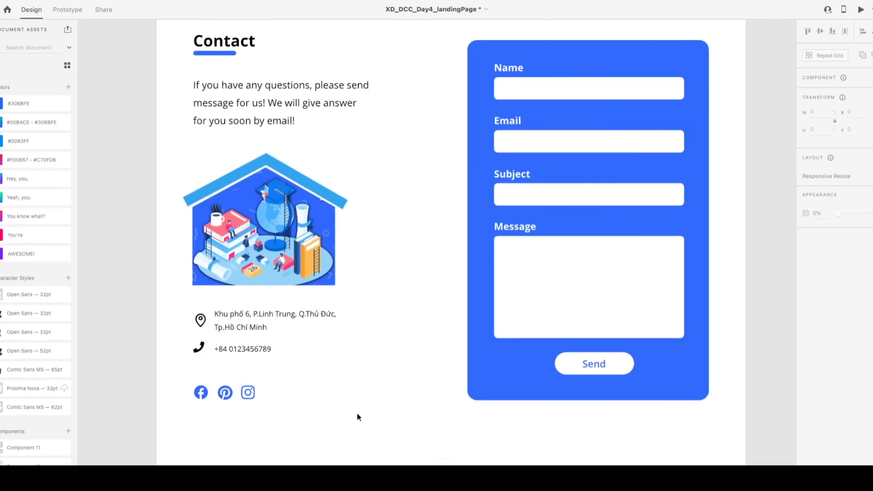
key(ctrl+s)
Group the three social icons and scale the group down to 165.75 wide and 42 high.
scroll(357, 415, right, 1)
scroll(296, 429, left, 3)
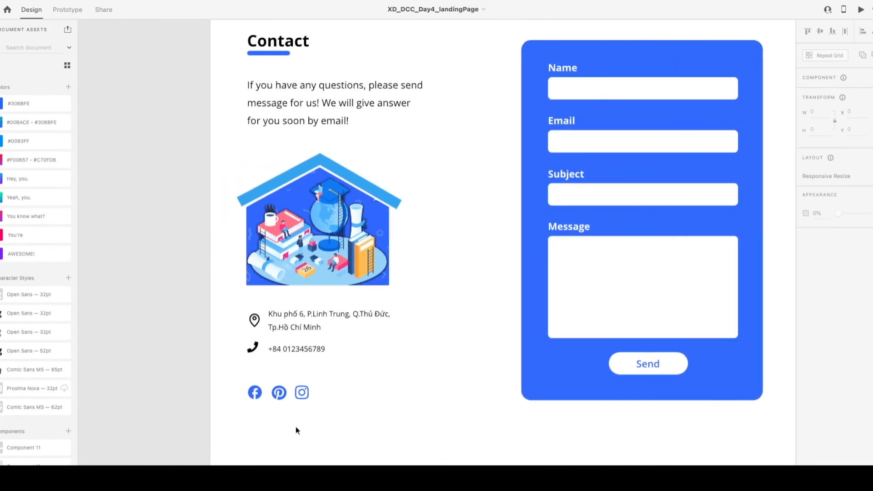
scroll(334, 448, right, 1)
scroll(329, 452, left, 1)
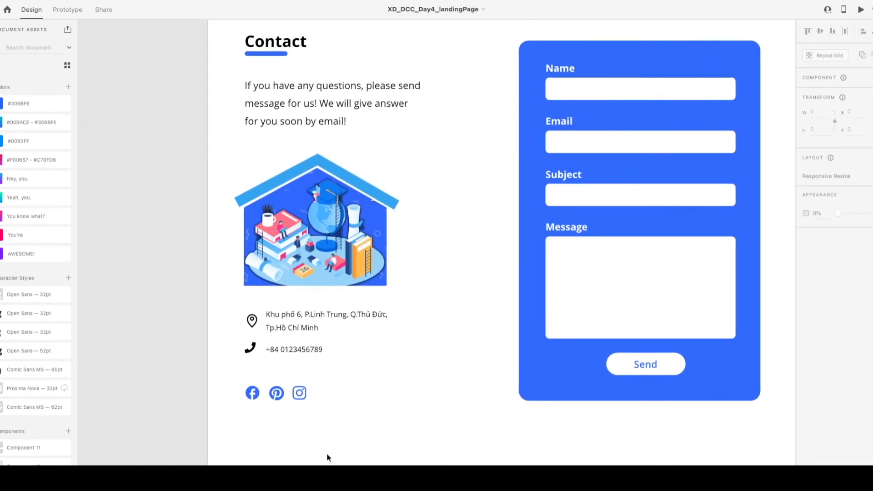
scroll(318, 441, right, 2)
click(281, 398)
mouse_move(288, 402)
mouse_down()
mouse_move(274, 394)
mouse_move(282, 400)
mouse_up()
click(277, 419)
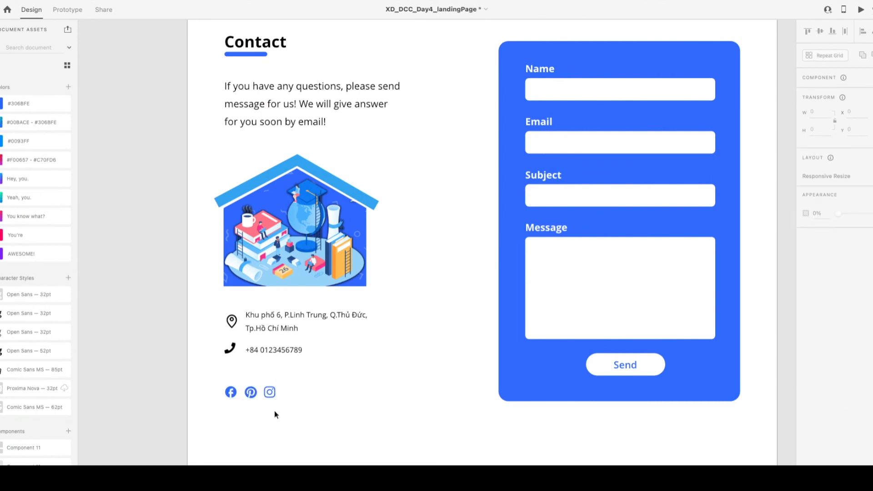
Ungroup the social icons and move the Instagram icon right by 30, away from the Pinterest icon.
click(274, 394)
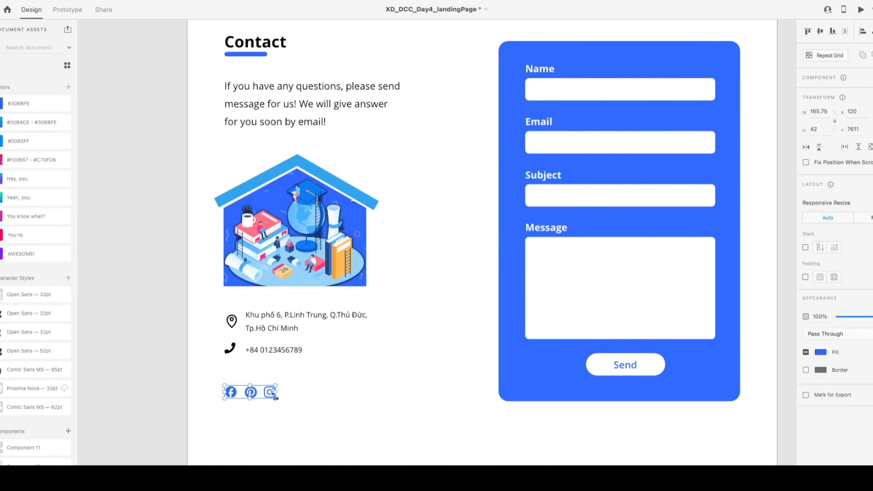
scroll(272, 401, left, 2)
key(shift+super+g)
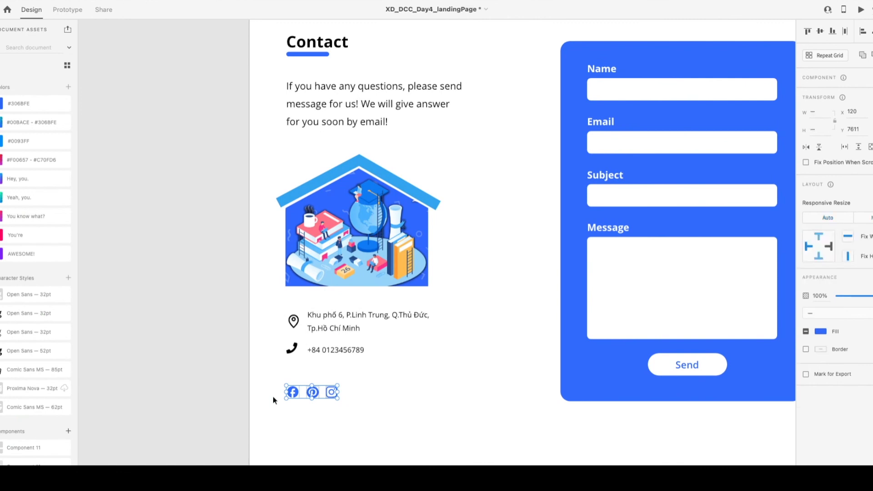
scroll(384, 390, down, 1)
click(355, 411)
click(332, 391)
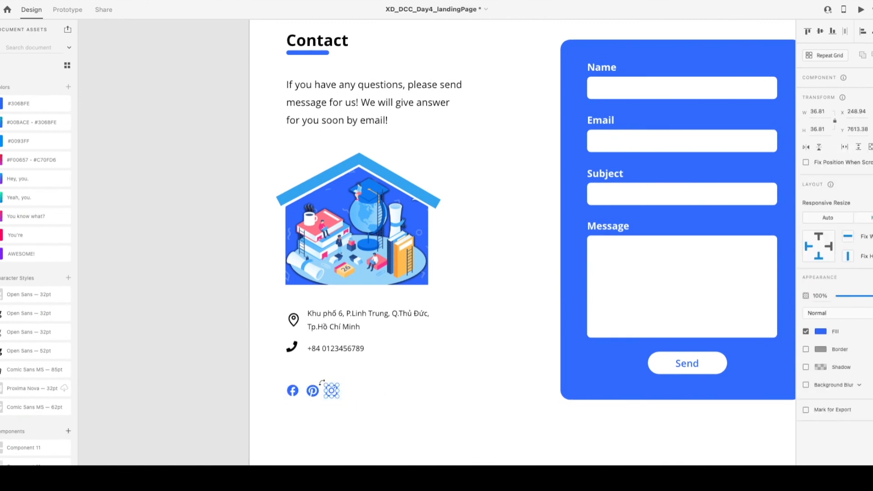
key(shift+Right)
key(shift+Right)
key(shift+Right)
Move the Pinterest icon right by about 14 to space the three social icons evenly, and save the document.
click(313, 390)
key(shift+Right)
key(shift+Right)
key(Left)
key(Left)
key(Left)
key(Left)
key(Left)
key(Left)
drag(386, 414, 242, 371)
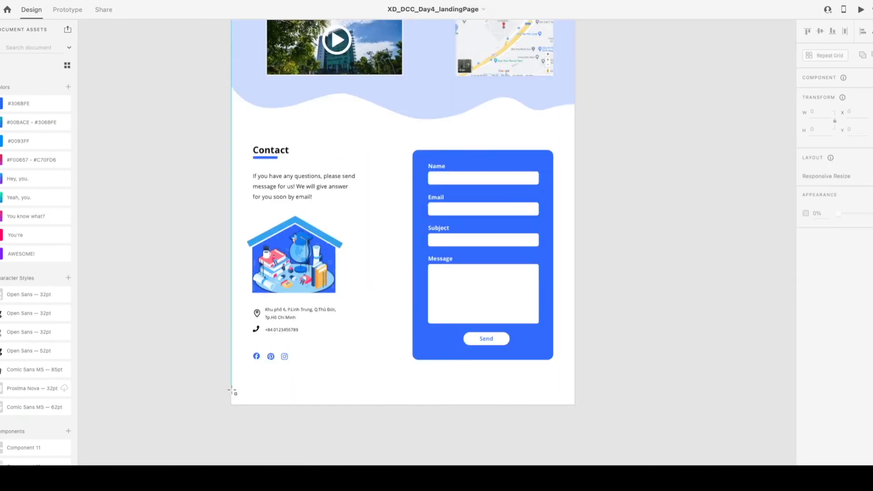
Draw a borderless rectangle 1919 wide and 2 high across the page below the Contact section at Y 7830, filled #CECECE.
mouse_move(232, 390)
mouse_down()
mouse_move(553, 381)
mouse_move(575, 390)
mouse_up()
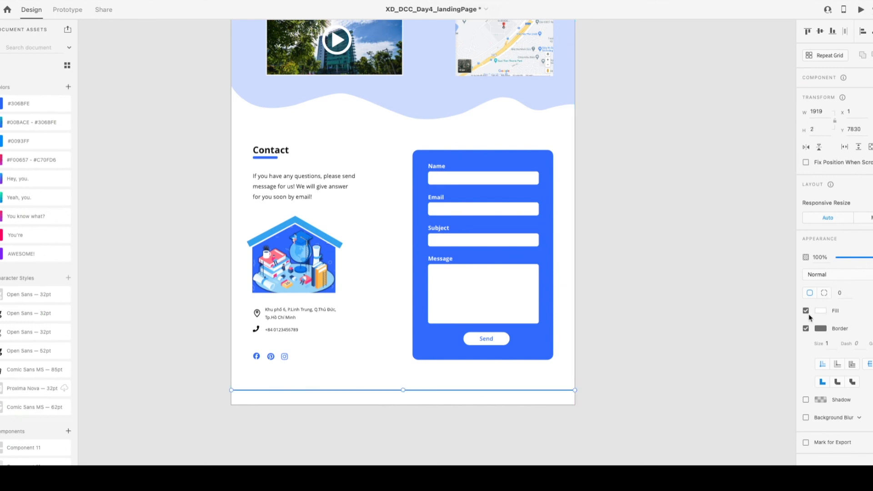
click(806, 328)
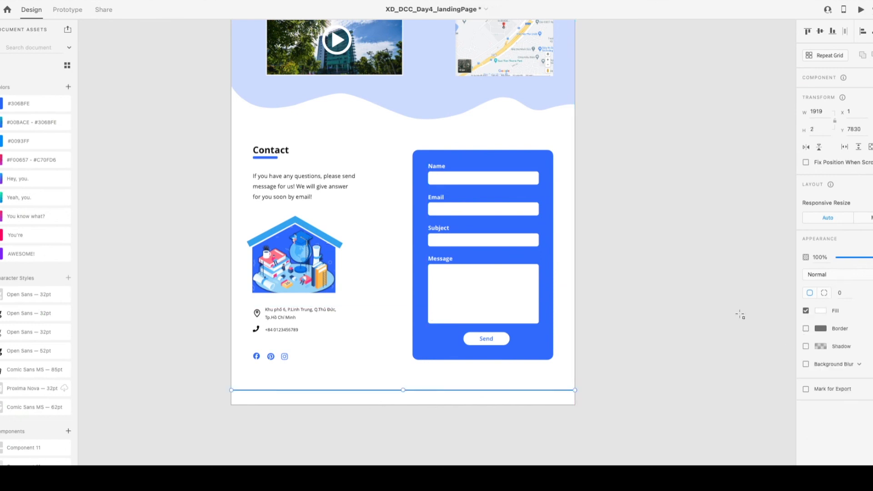
click(817, 313)
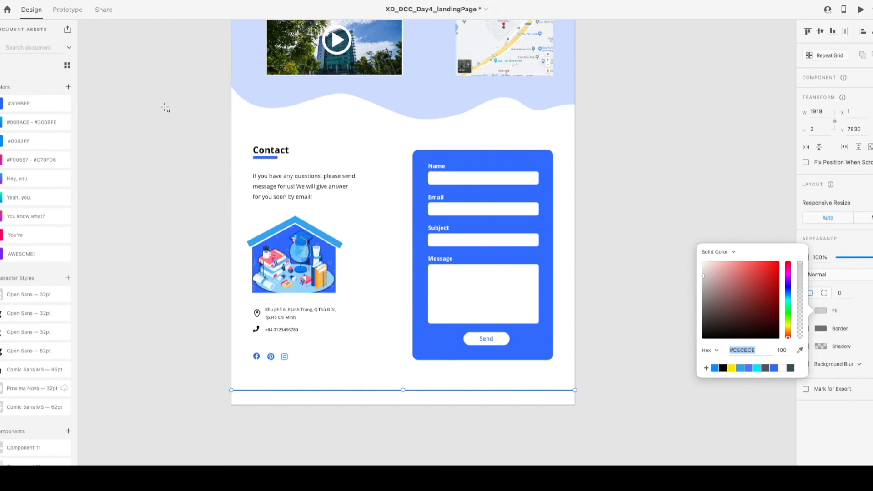
Recolor the divider line to #306BFE at 43% opacity and set its height to 1.
click(59, 107)
mouse_move(869, 261)
mouse_down()
mouse_move(847, 261)
mouse_move(866, 261)
mouse_up()
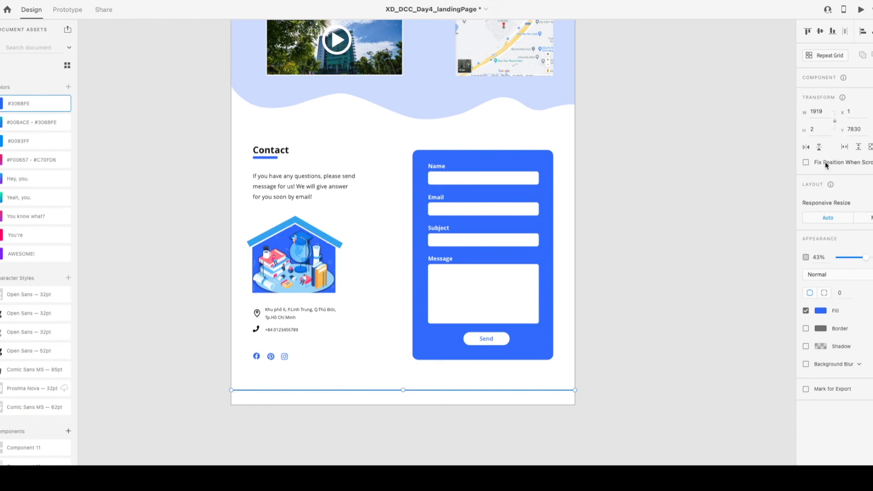
text(1)
key(Return)
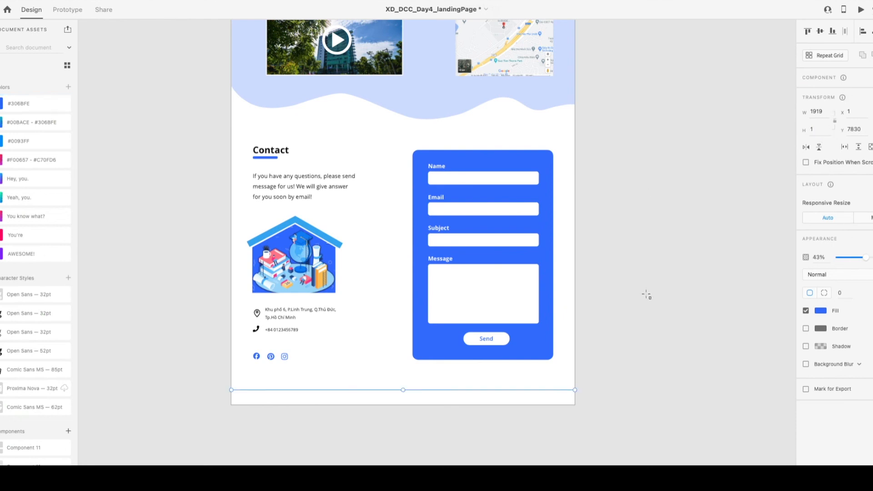
key(v)
click(640, 312)
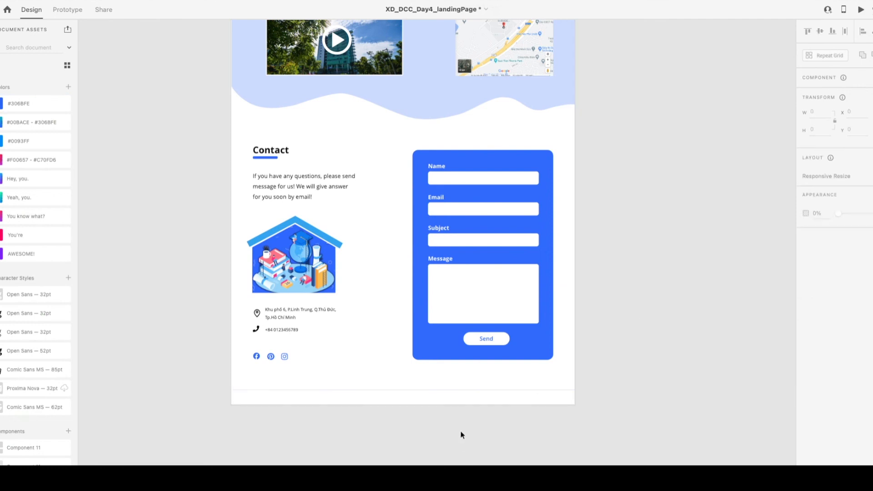
Turn the divider line into a footer bar 26 high at Y 7887 along the page's lower edge, and save the document.
drag(455, 446, 365, 386)
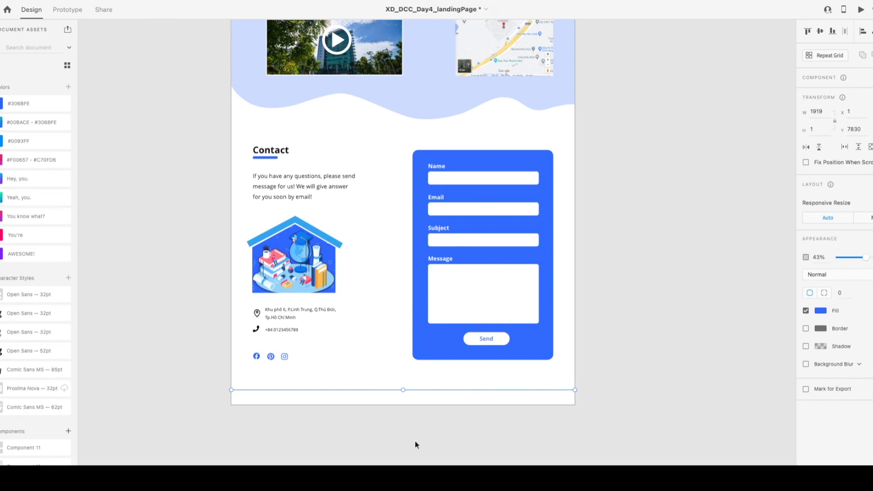
drag(403, 389, 413, 400)
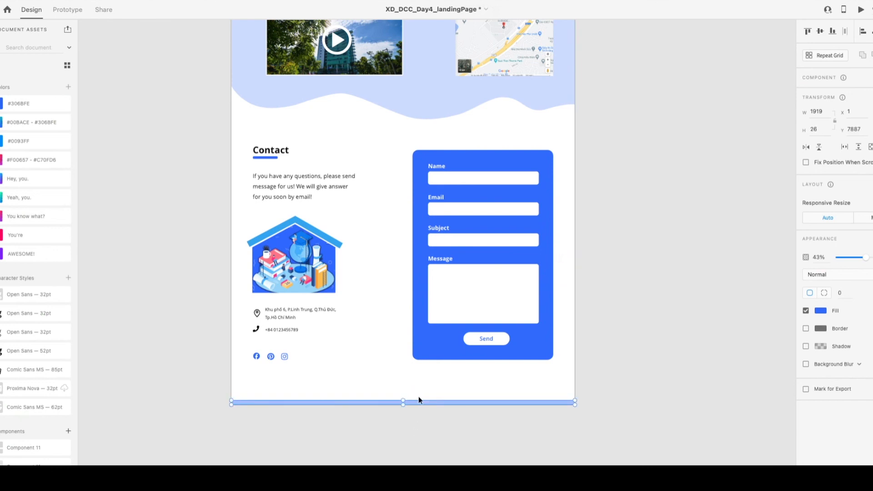
click(670, 381)
key(ctrl+s)
scroll(667, 387, up, 2)
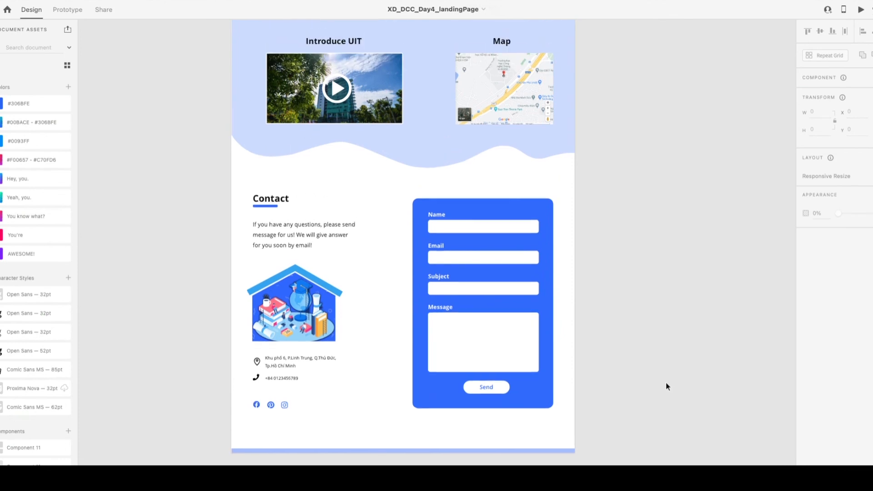
scroll(666, 384, down, 2)
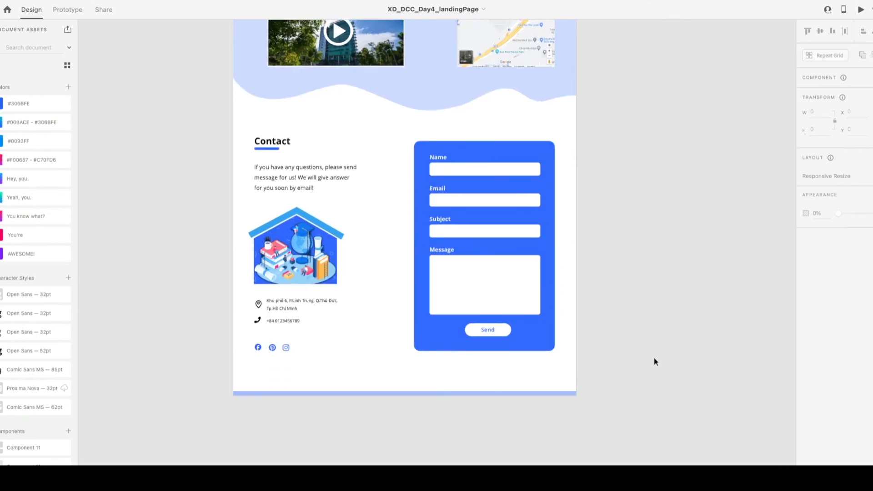
scroll(653, 377, up, 1)
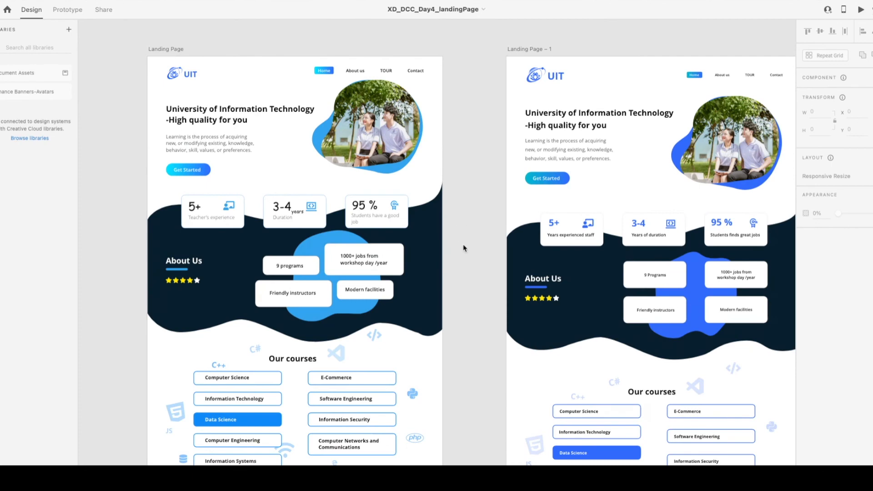
Compare the original Landing Page artboard with the redesigned Landing Page – 1, section by section from the header to the Contact section.
scroll(468, 251, down, 1)
scroll(467, 251, right, 1)
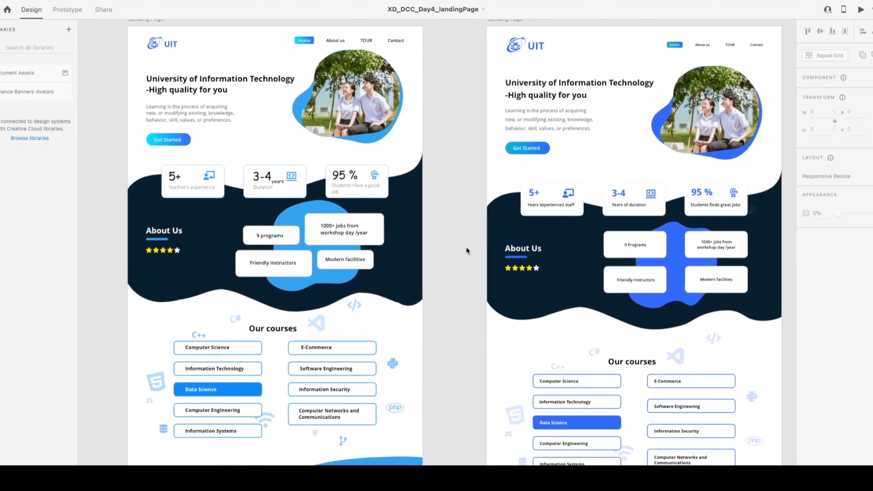
scroll(467, 251, up, 1)
scroll(467, 266, down, 1)
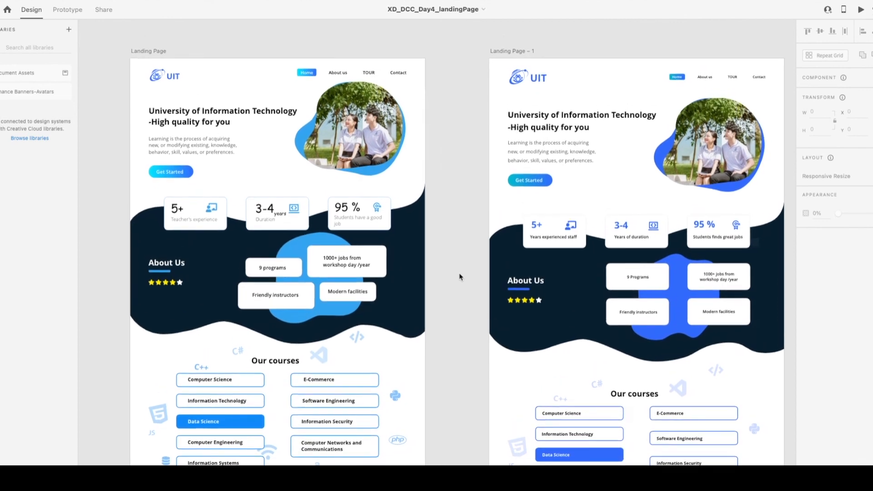
scroll(460, 275, down, 3)
scroll(456, 280, down, 3)
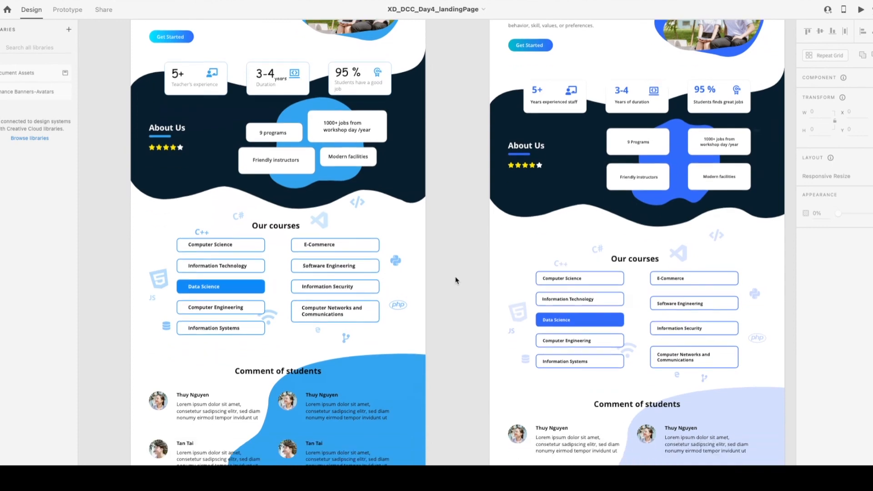
scroll(456, 280, up, 4)
scroll(456, 280, right, 1)
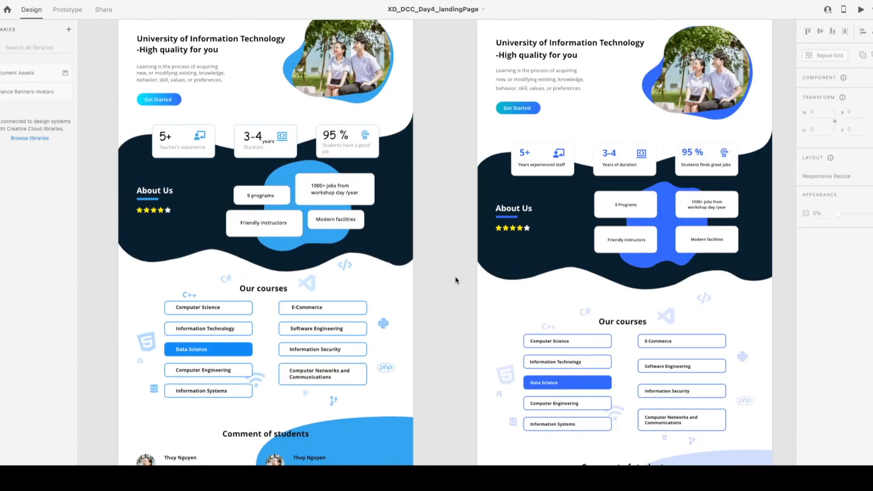
scroll(456, 280, up, 2)
scroll(455, 283, down, 5)
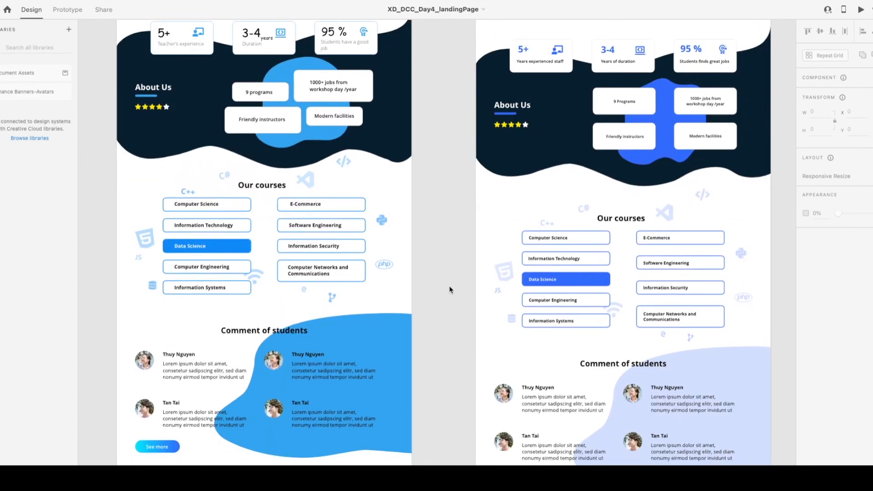
scroll(450, 288, down, 4)
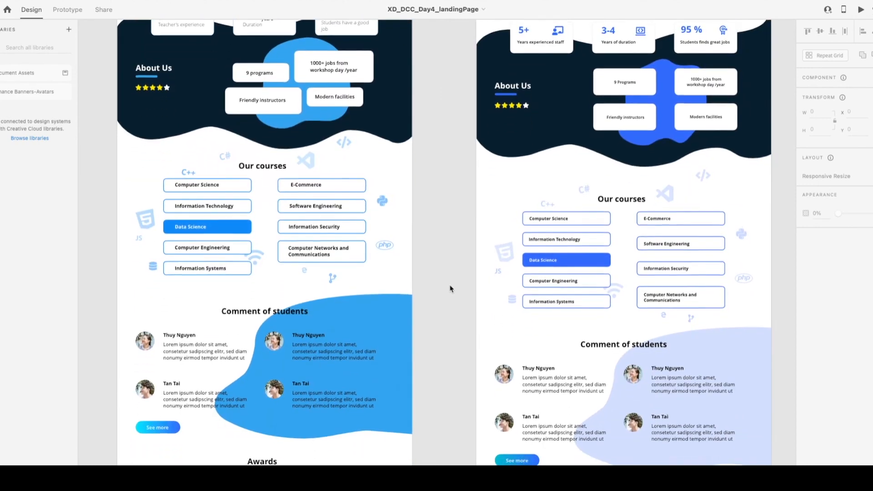
scroll(449, 290, down, 5)
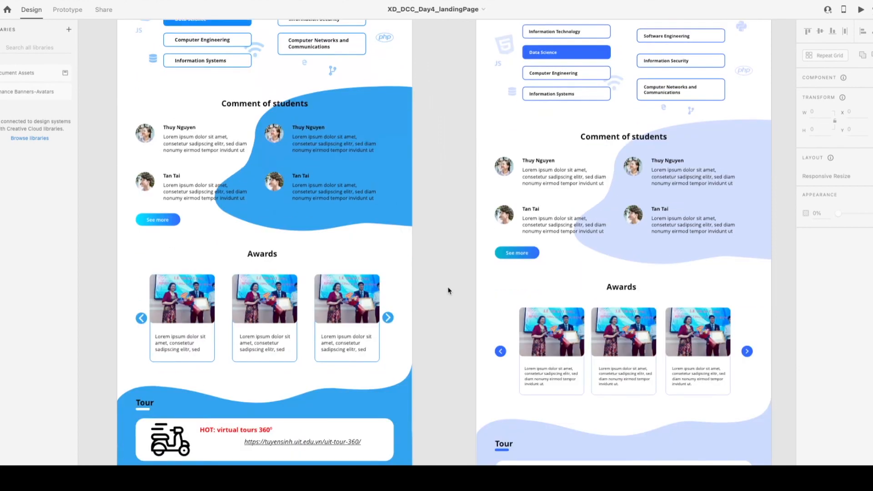
scroll(448, 290, down, 4)
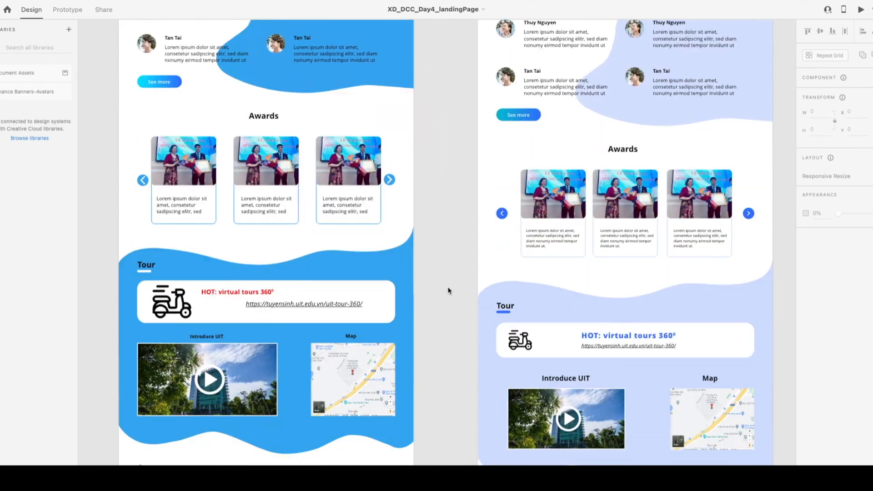
scroll(448, 291, down, 6)
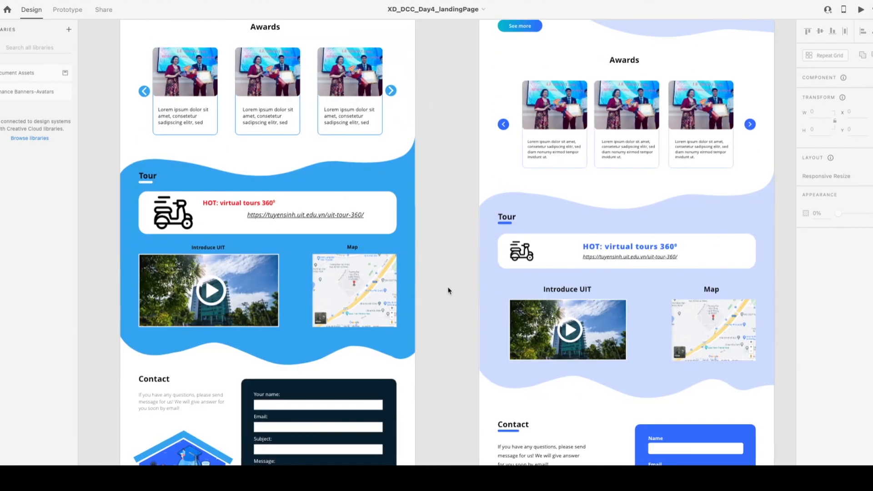
scroll(448, 291, down, 2)
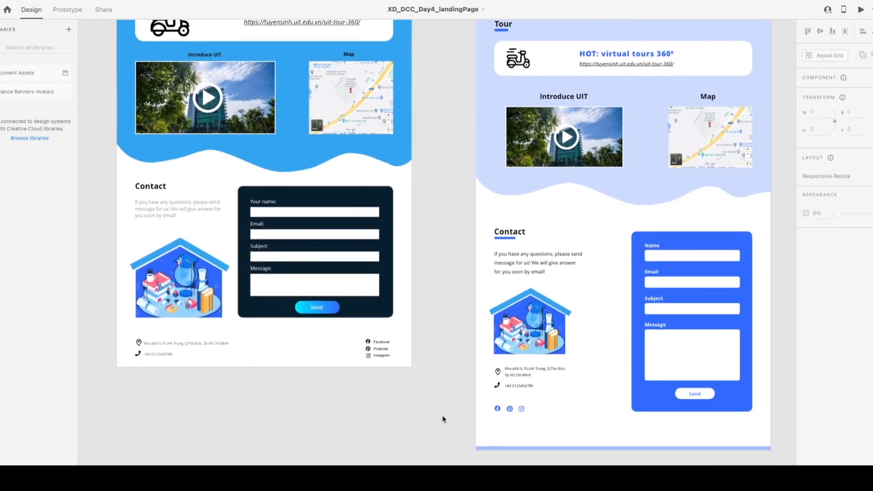
scroll(443, 418, up, 1)
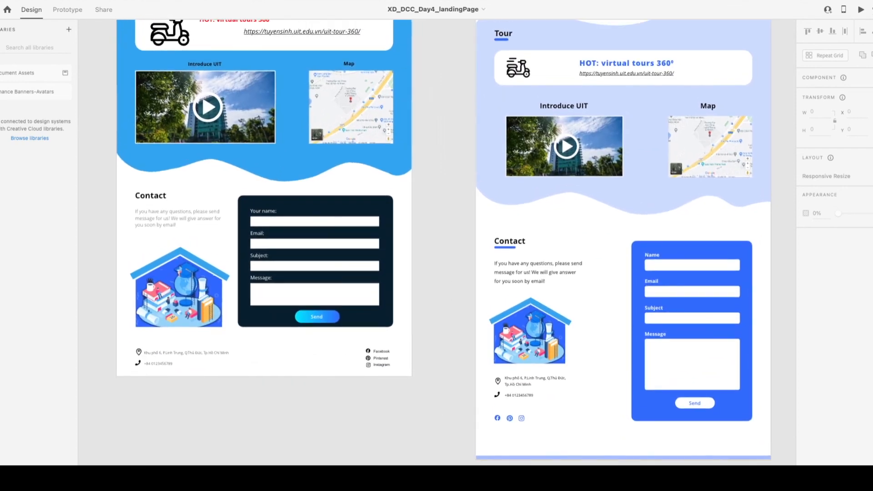